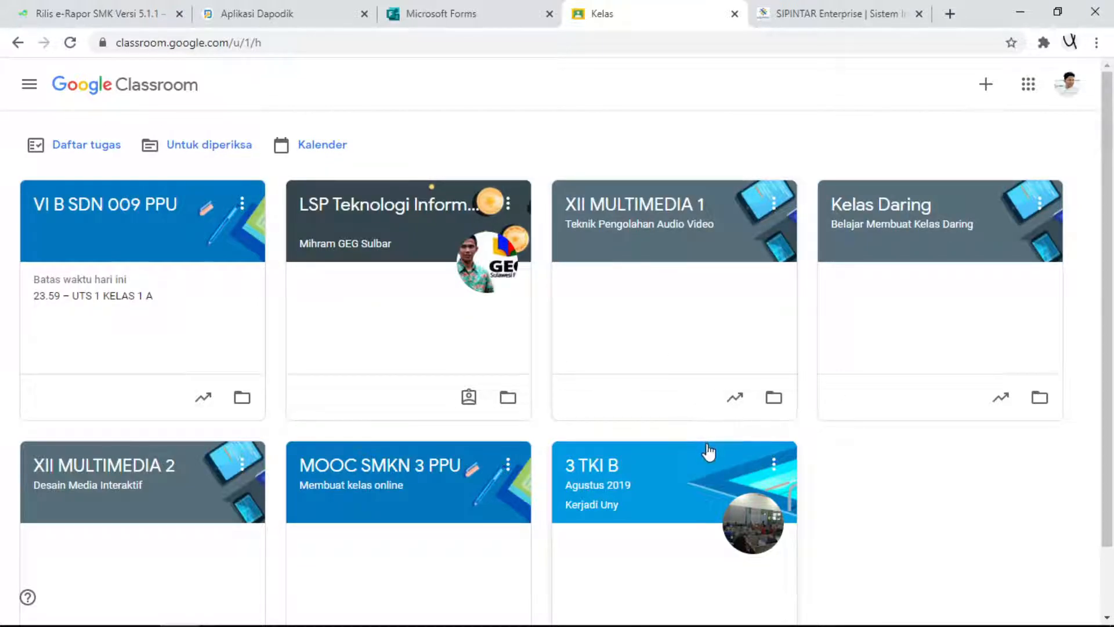
left_click(1072, 98)
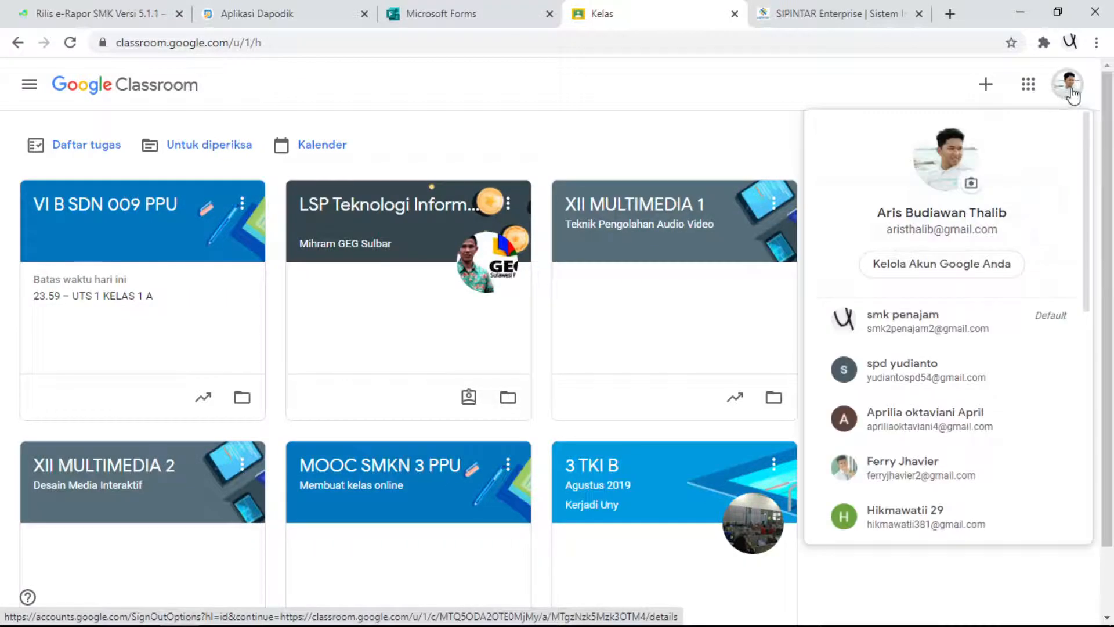
left_click(1067, 84)
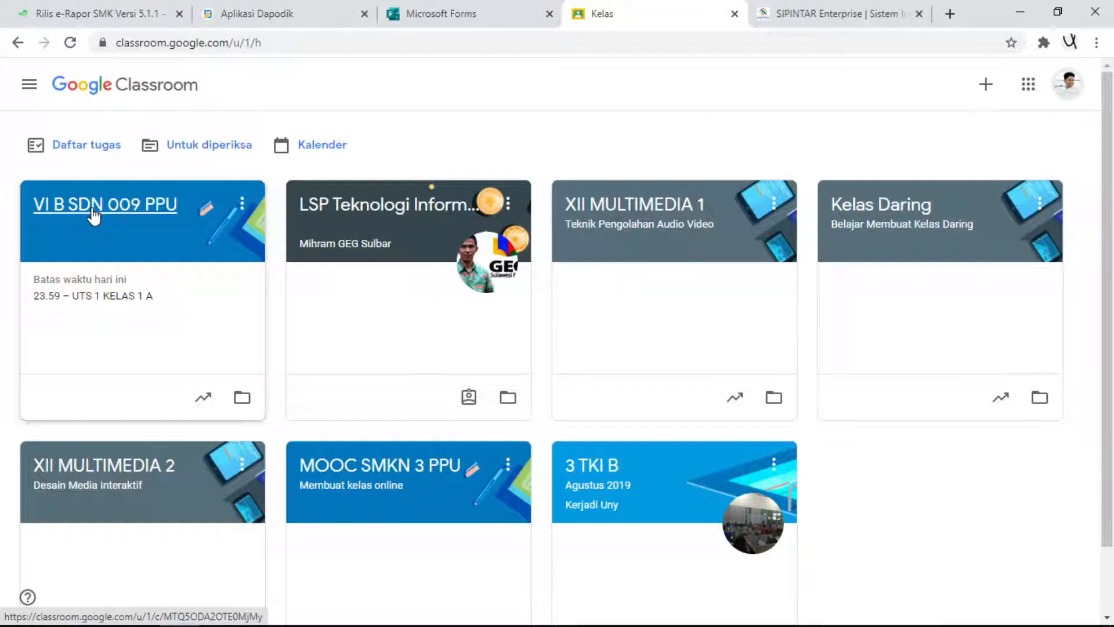
- Create a quiz assignment in the class VI B SDN 009 PPU and title it "Ujian Semester Ganjil"
left_click(90, 216)
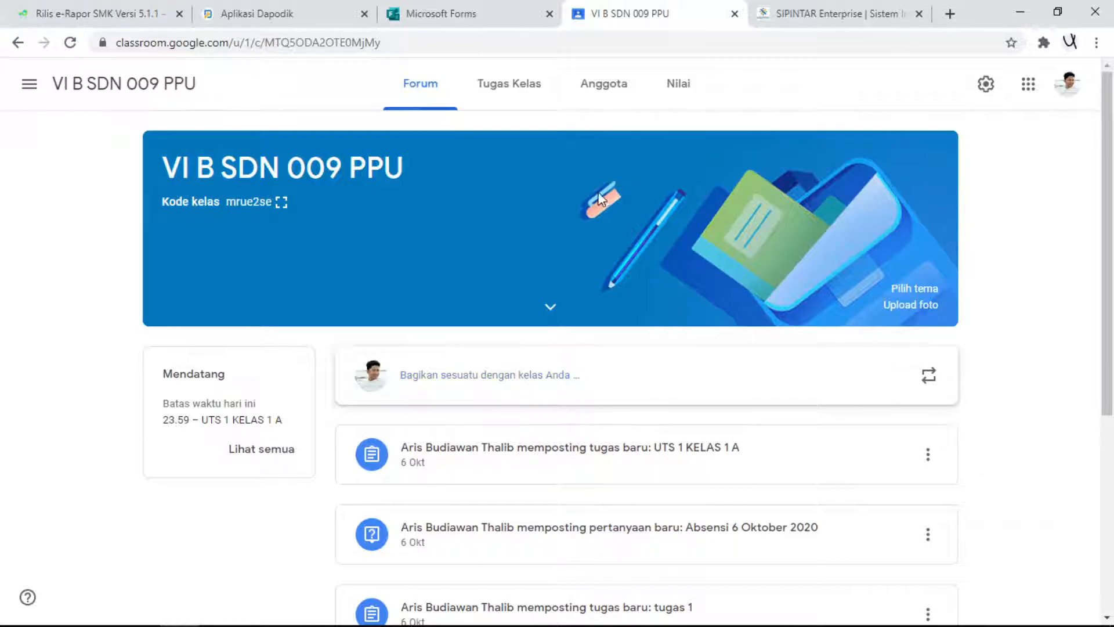
left_click(519, 87)
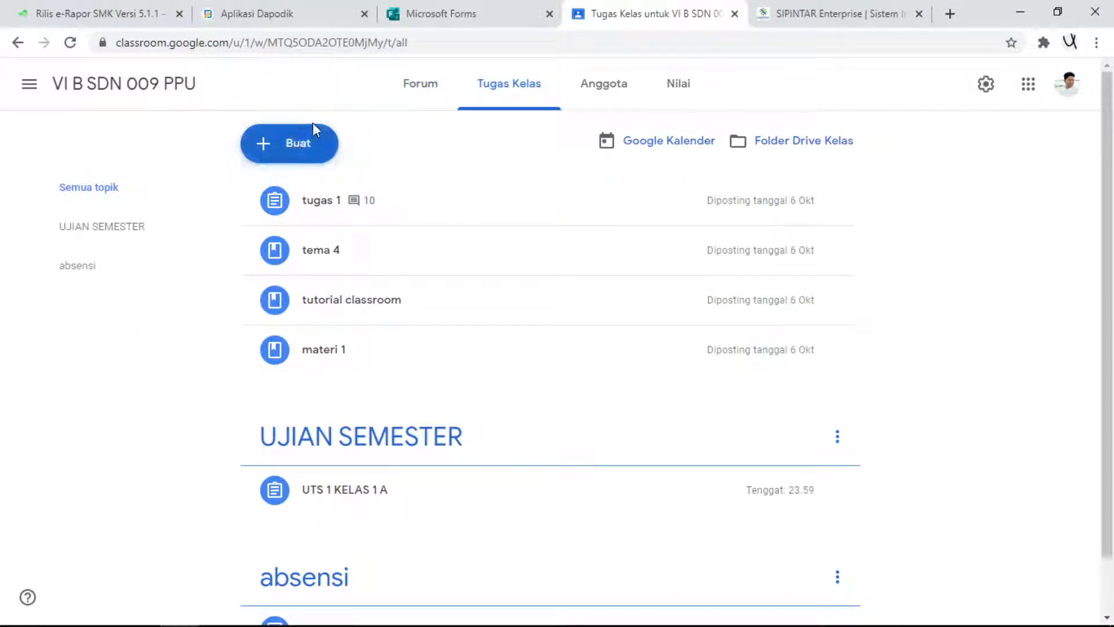
left_click(318, 154)
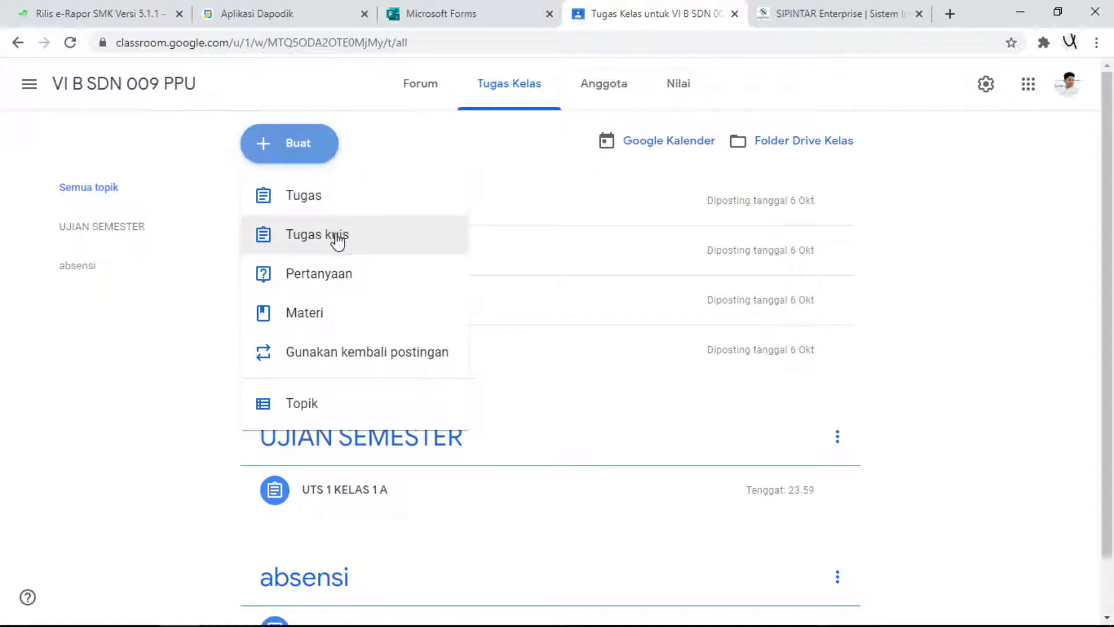
left_click(326, 253)
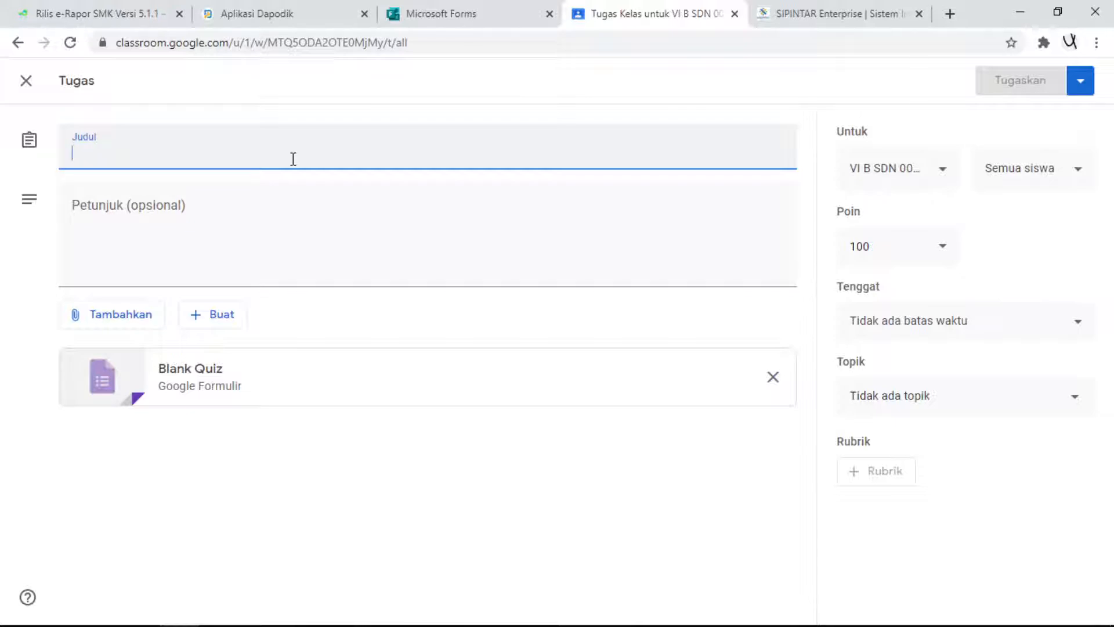
type("Ujian Semester Ganjil")
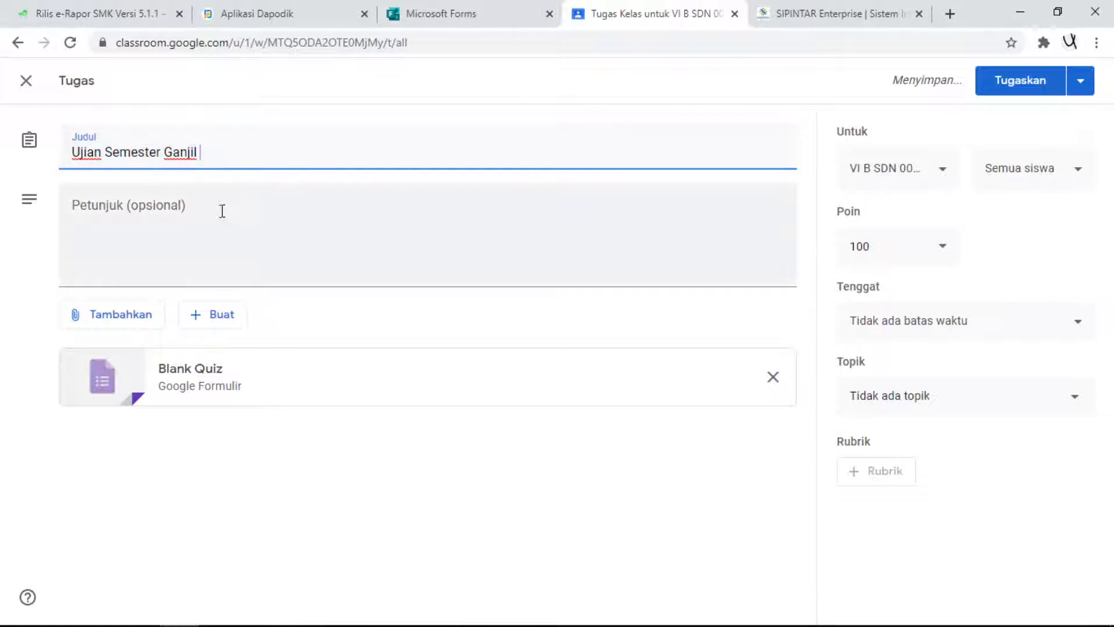
- Enter the assignment instructions "Silahkan dikerjakan soal semester dibawah ini dengan cara klik form dibawah ini ."
left_click(508, 222)
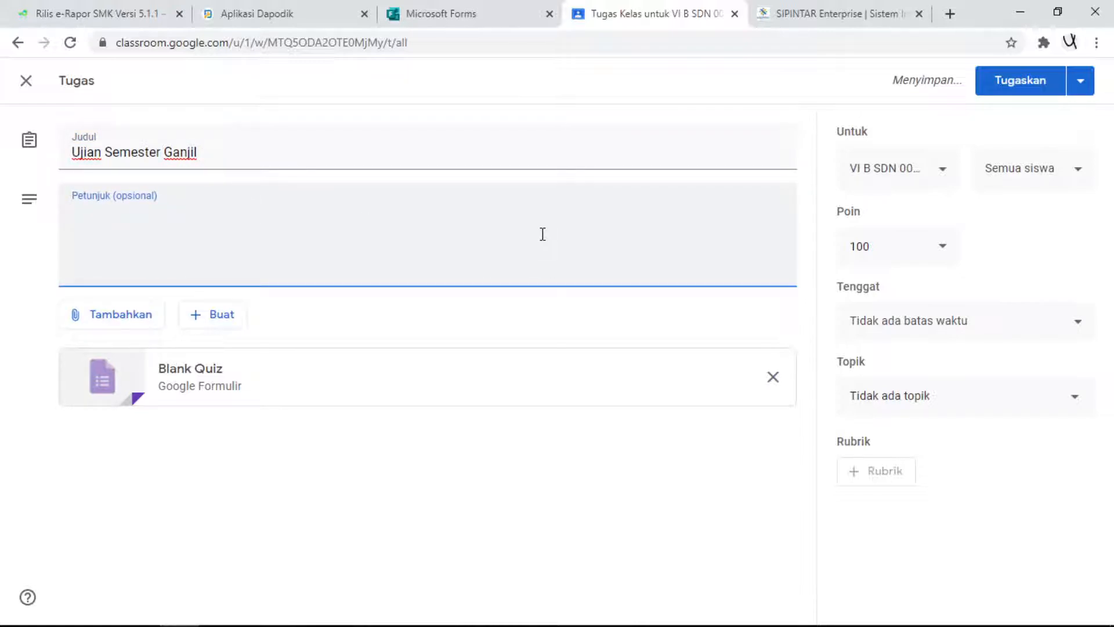
type("Klik")
key("BackSpace")
key("BackSpace")
key("BackSpace")
key("BackSpace")
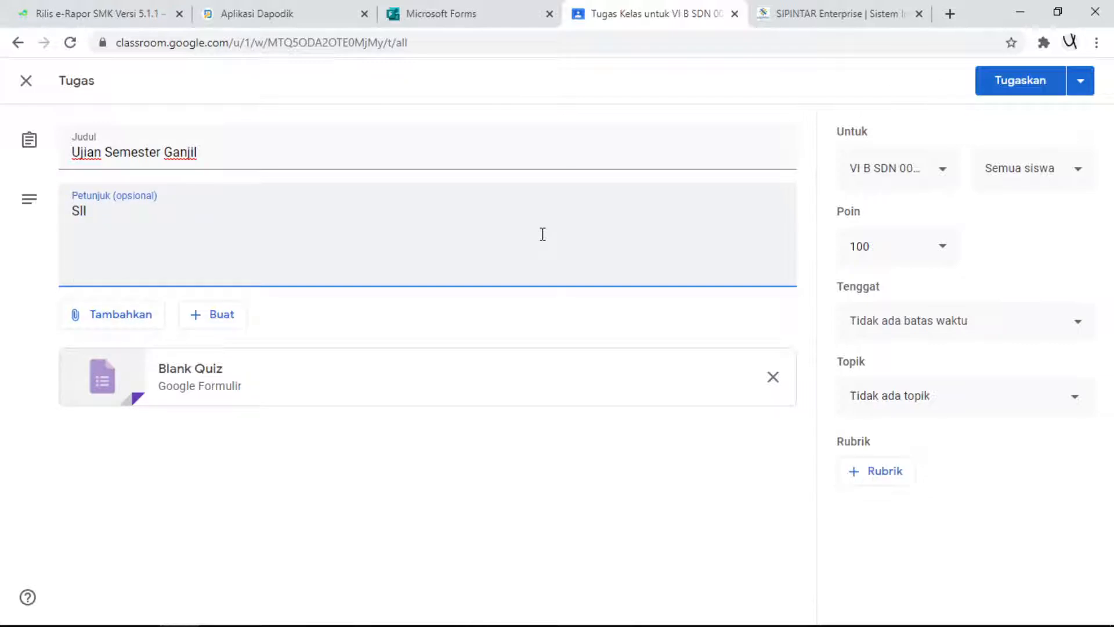
type("Silahkan dikerjakan ")
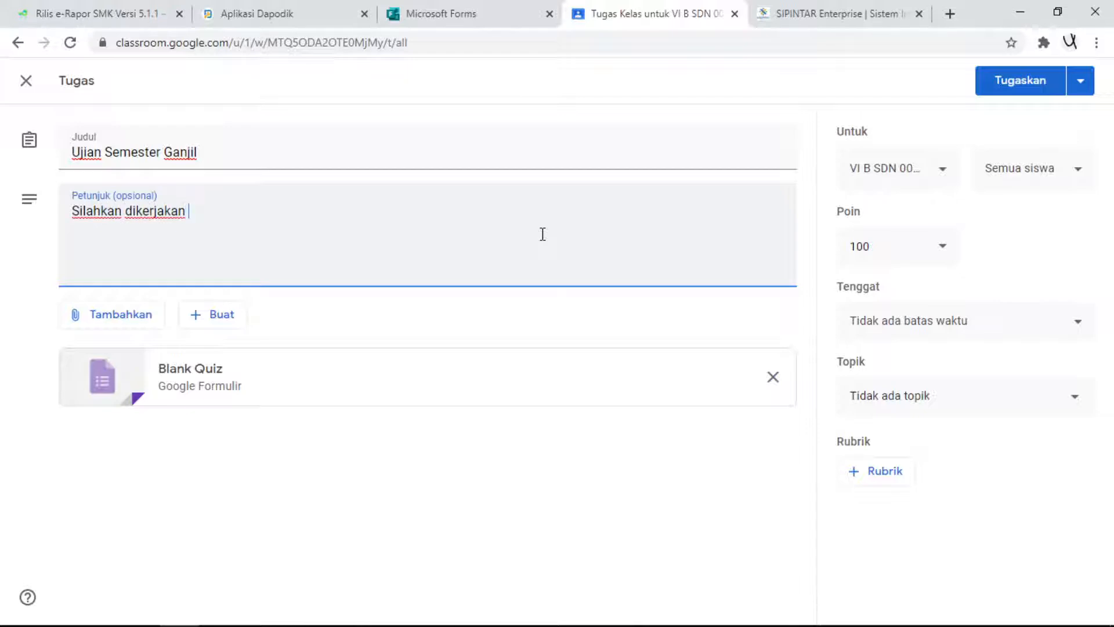
type("soal uts d")
type("edst")
type("b")
type("awah ini dengan cara")
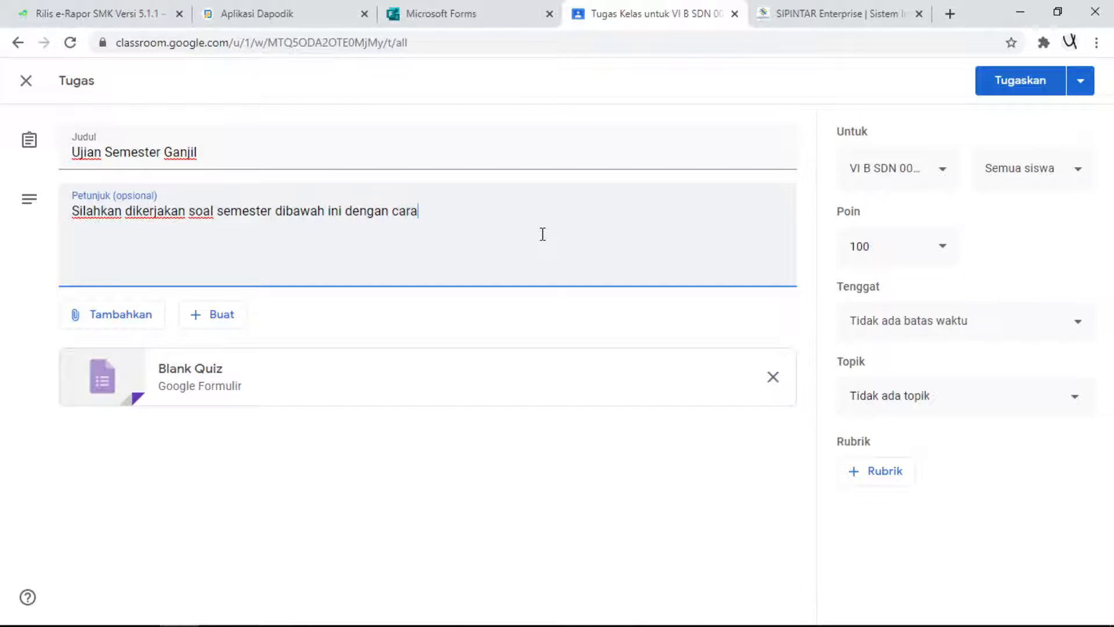
key("BackSpace")
key("BackSpace")
key("BackSpace")
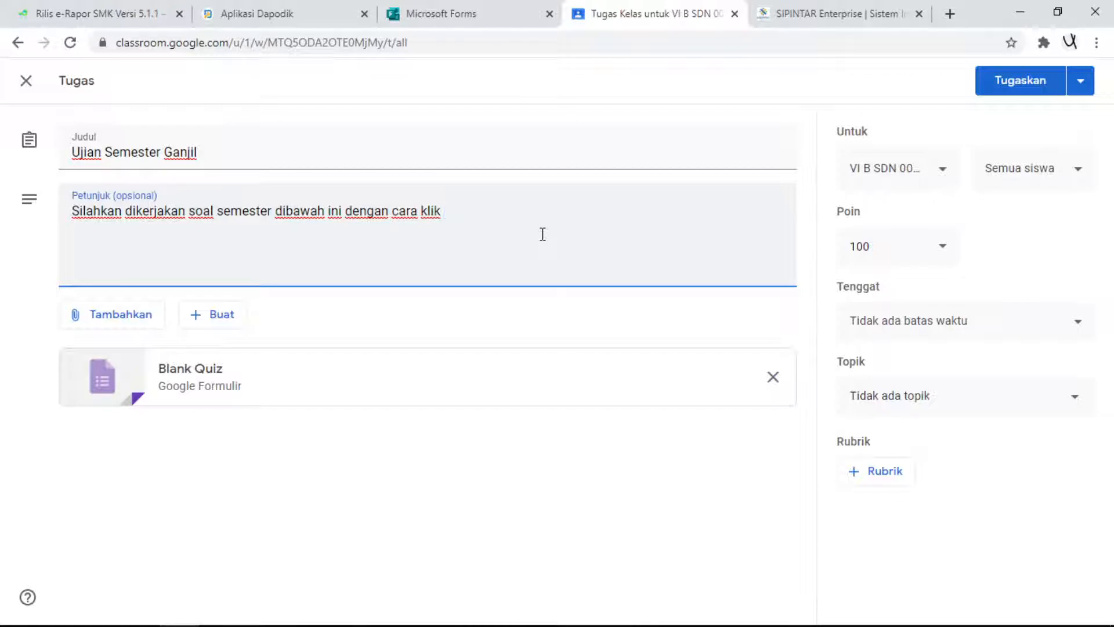
type("klik form dibawah ini .")
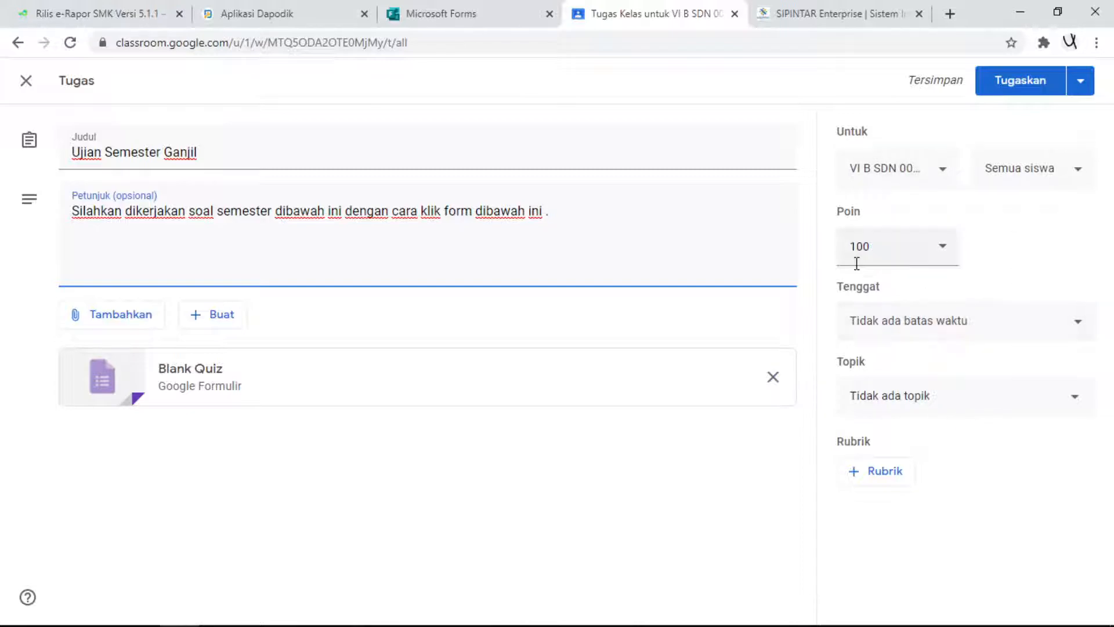
- Set the assignment's due date to 8 Okt 2020 at 23.59 and assign it to the topic UJIAN SEMESTER
left_click(1003, 335)
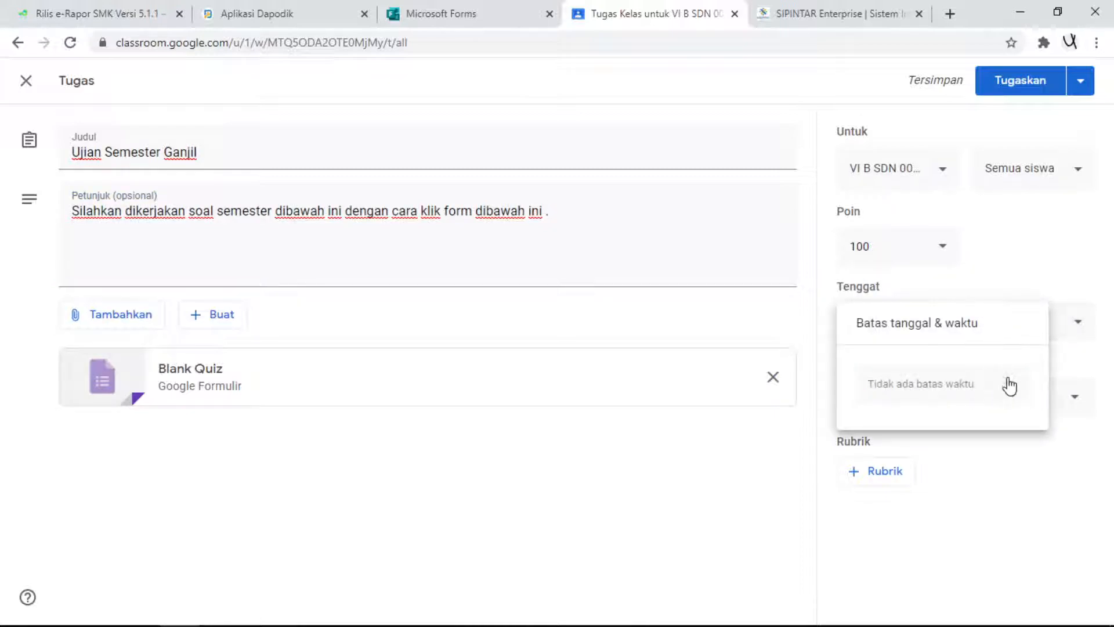
left_click(1030, 276)
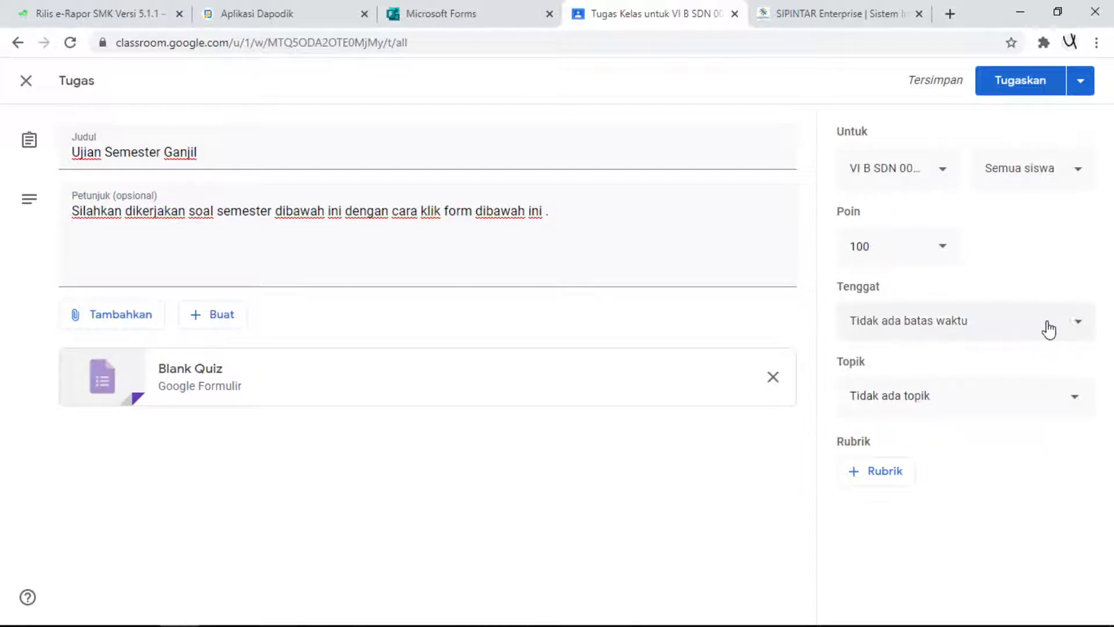
left_click(1071, 323)
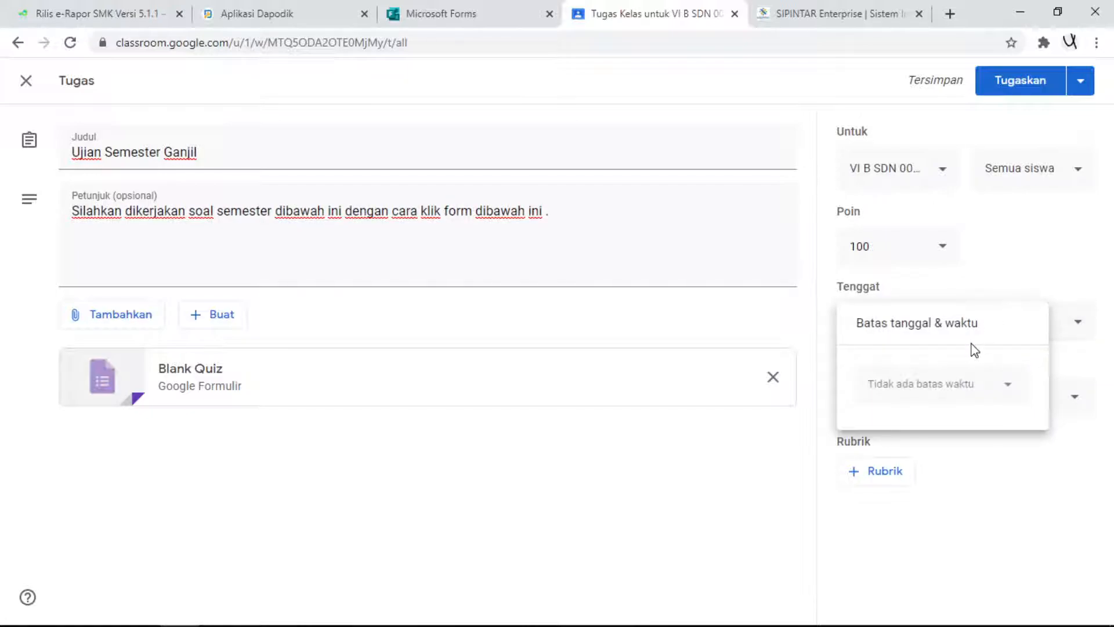
left_click(955, 390)
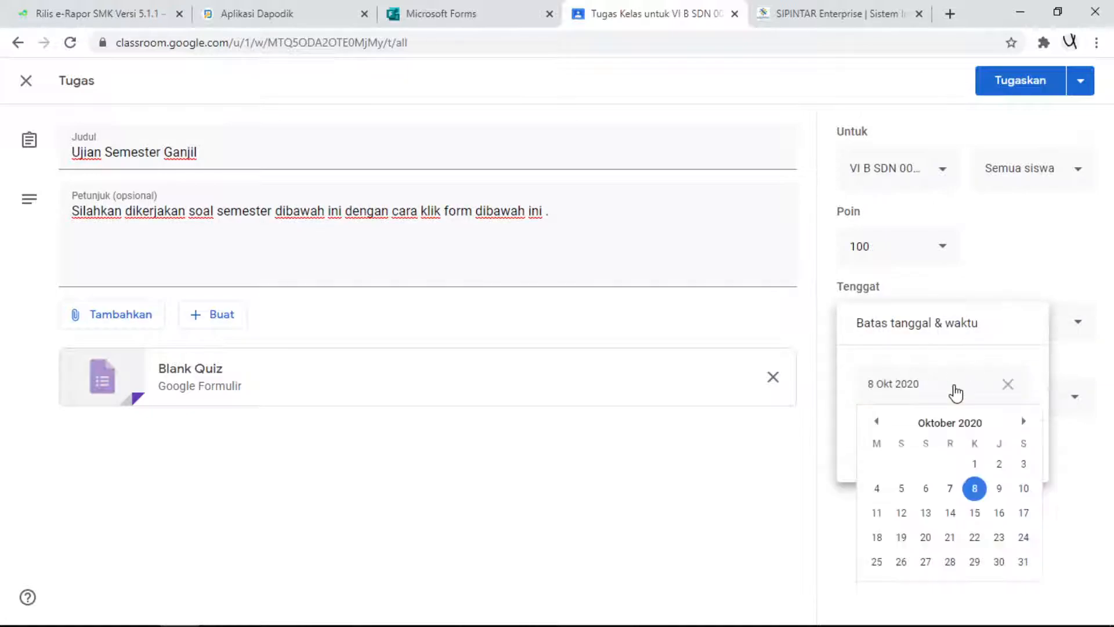
left_click(976, 491)
left_click(931, 436)
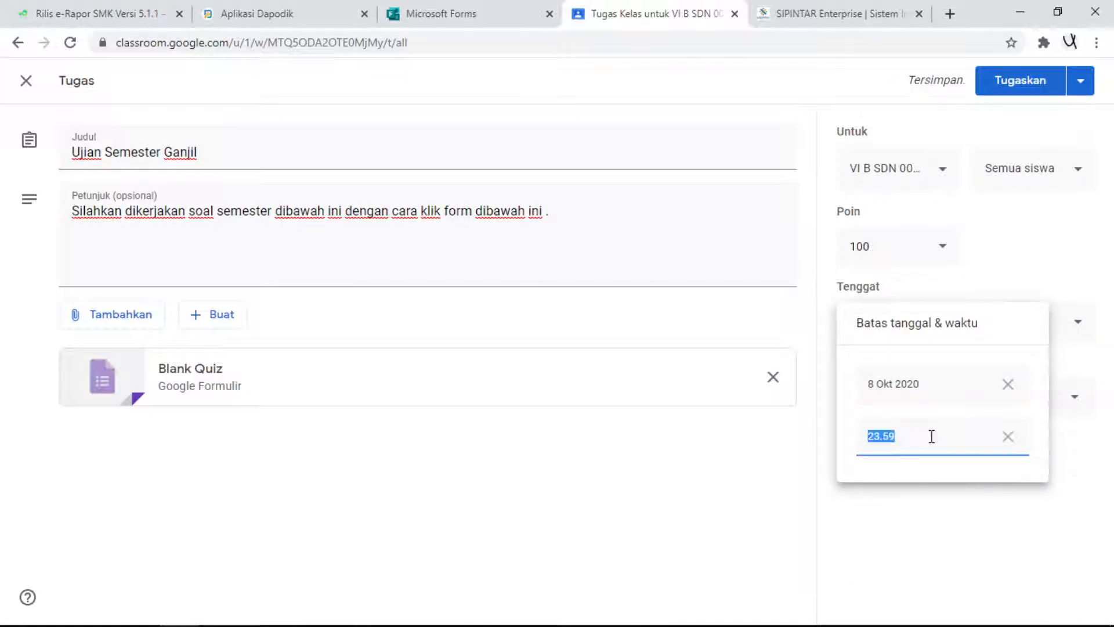
left_click(991, 531)
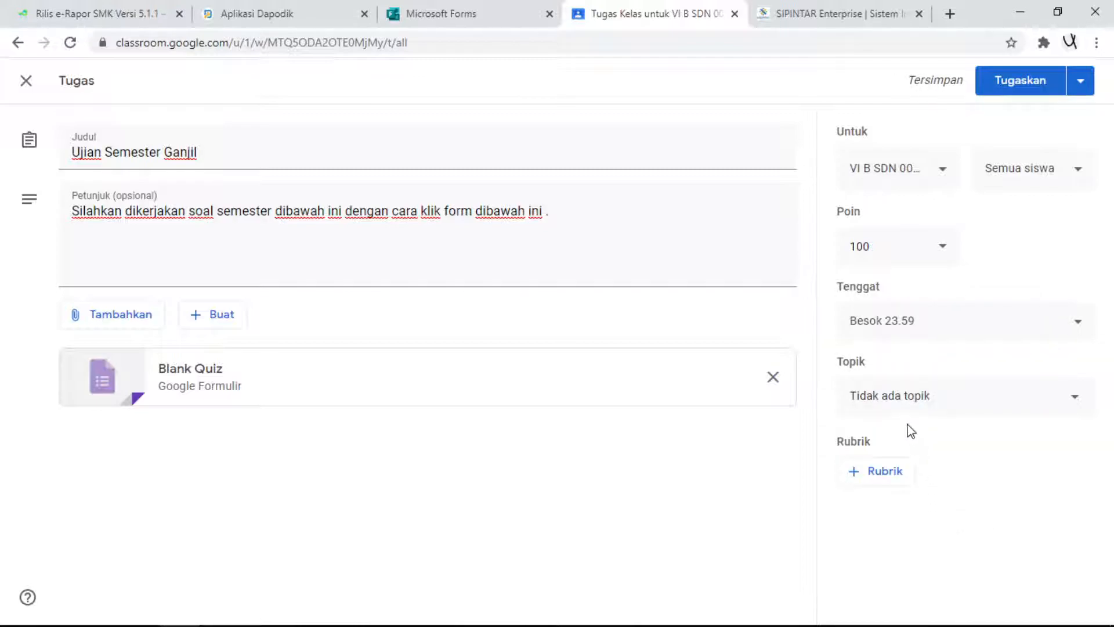
left_click(903, 405)
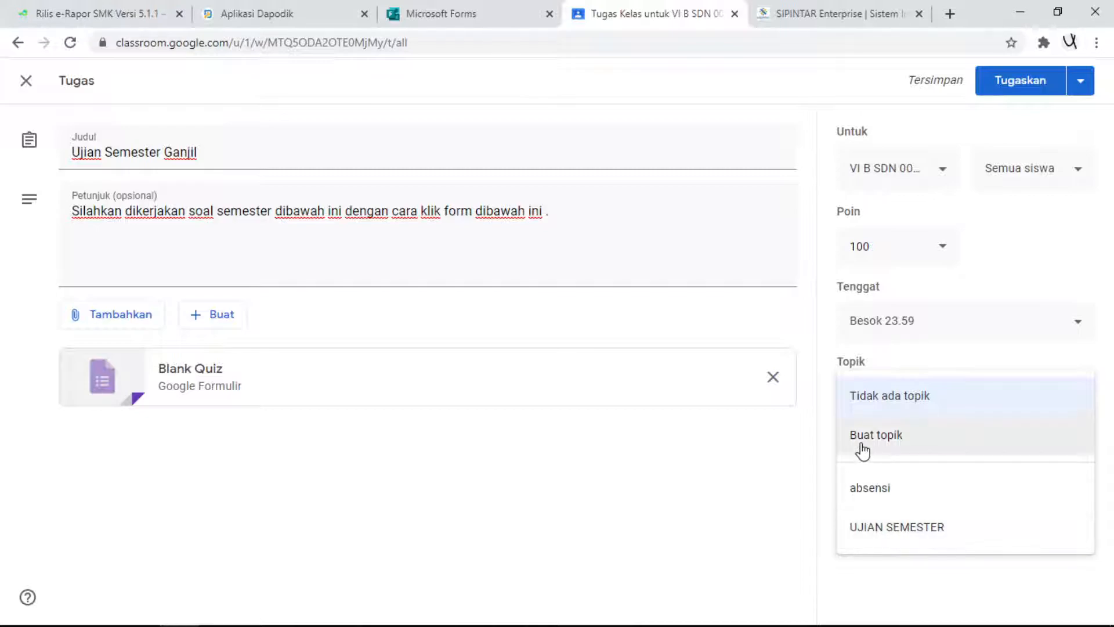
left_click(894, 531)
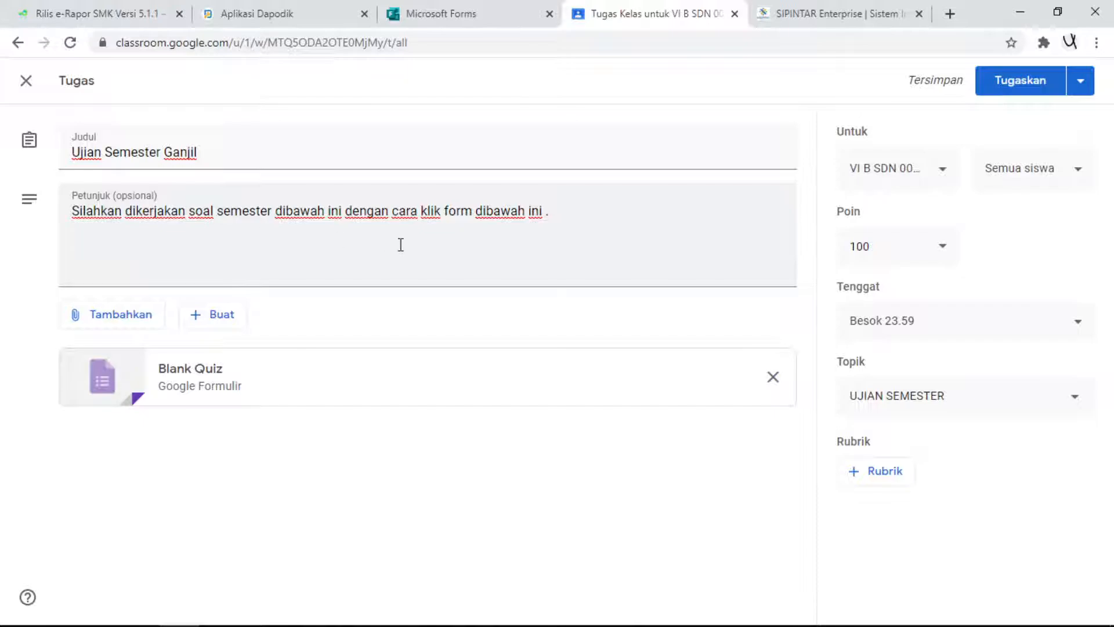
- Open the attached Blank Quiz form in Google Forms and rename the form file "Ujian Semester Ganjil"
left_click(192, 383)
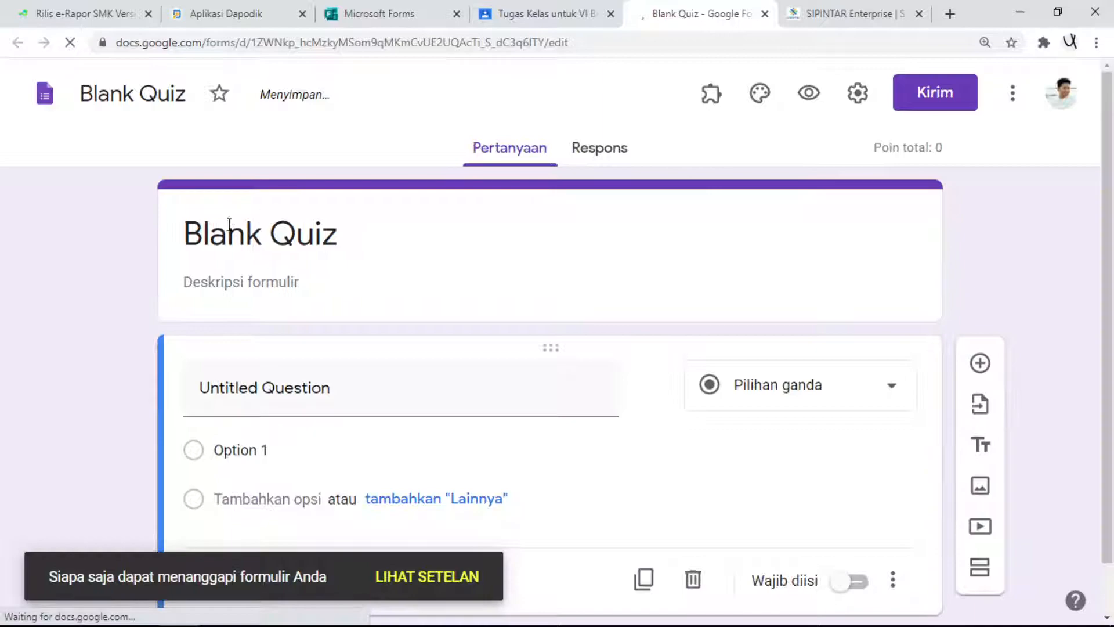
left_click(128, 100)
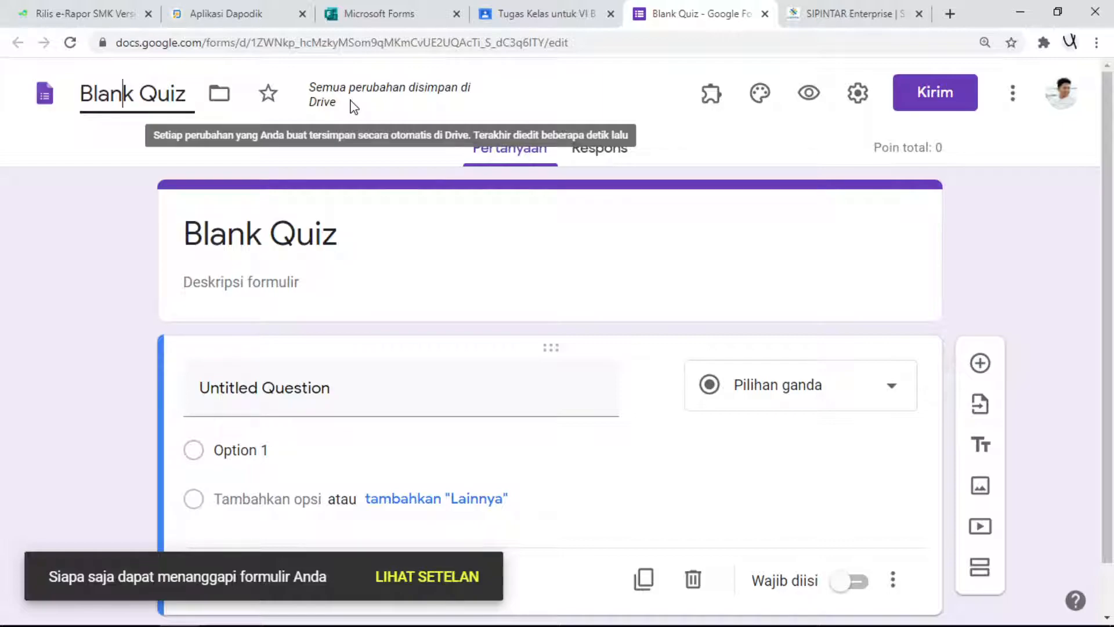
key("BackSpace")
key("BackSpace")
key("BackSpace")
key("BackSpace")
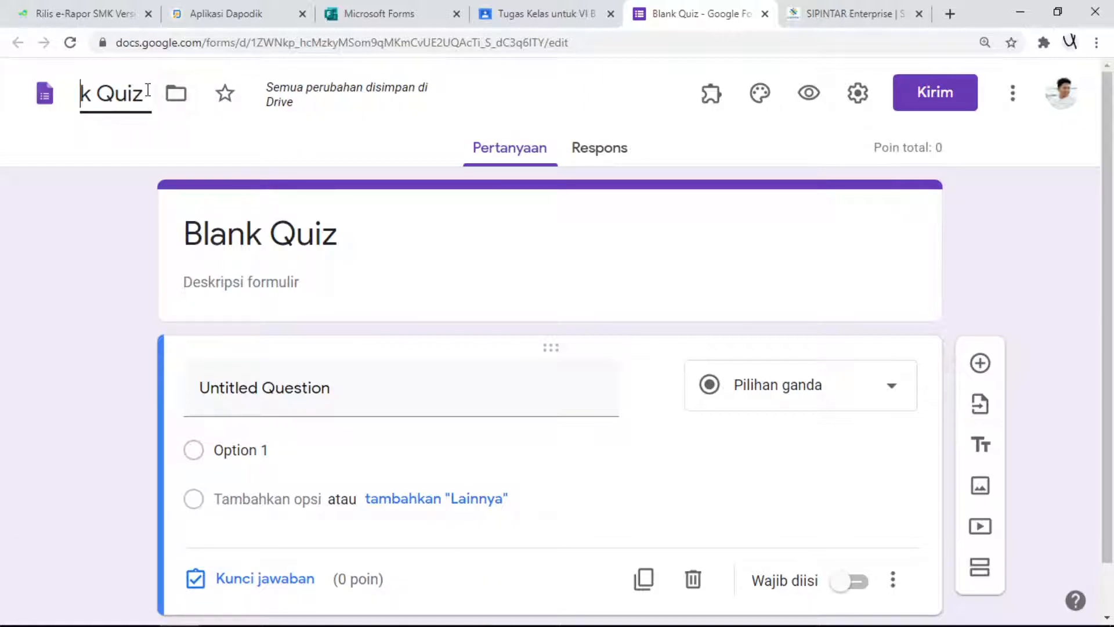
left_click_drag(148, 91, 39, 99)
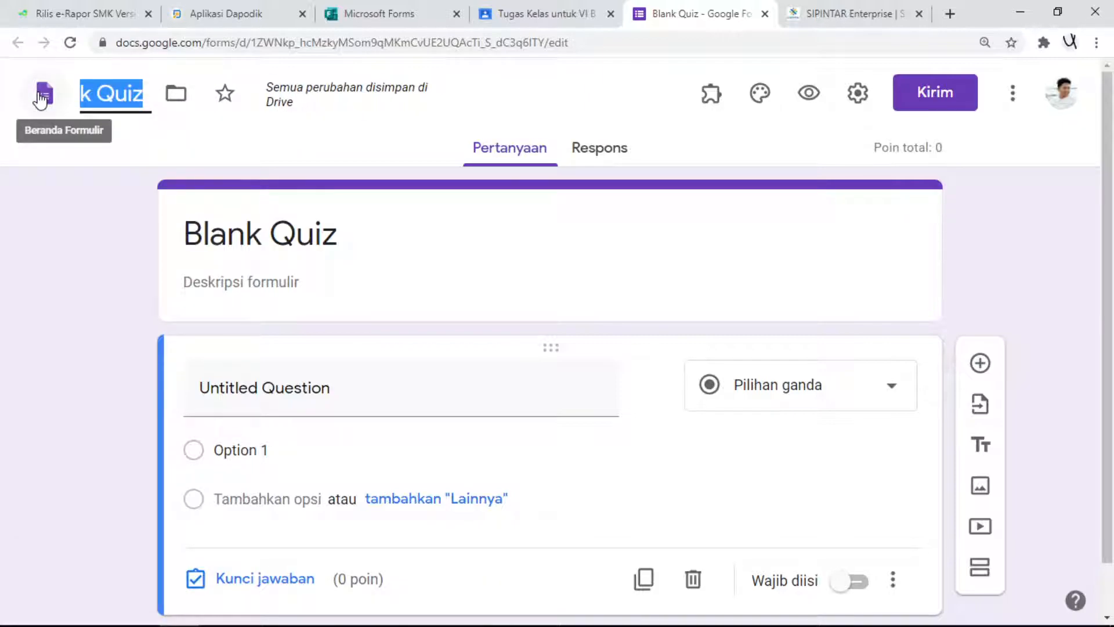
type("F.")
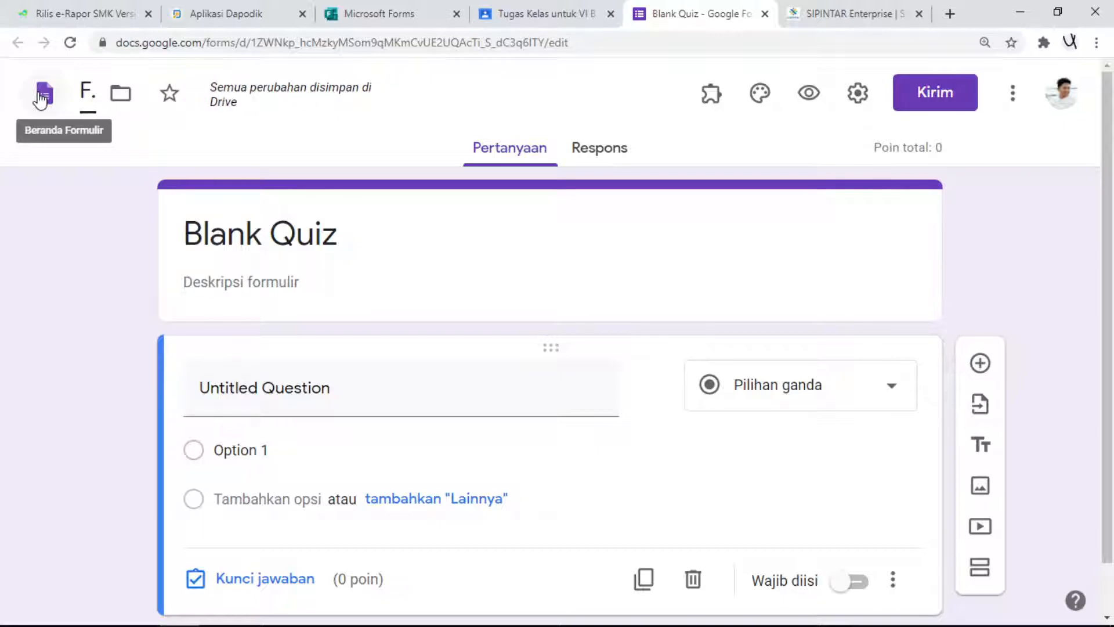
key("BackSpace")
key("BackSpace")
type("uJIAN")
key("BackSpace")
key("BackSpace")
key("BackSpace")
key("BackSpace")
type("j")
key("BackSpace")
key("BackSpace")
key("BackSpace")
key("BackSpace")
key("BackSpace")
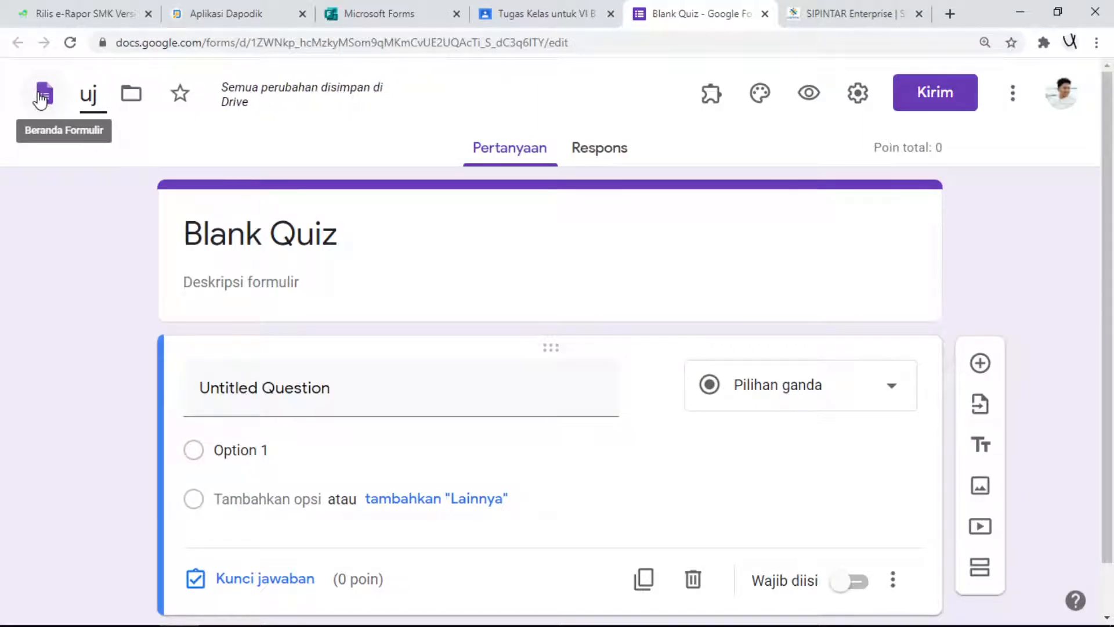
type("Ujian S")
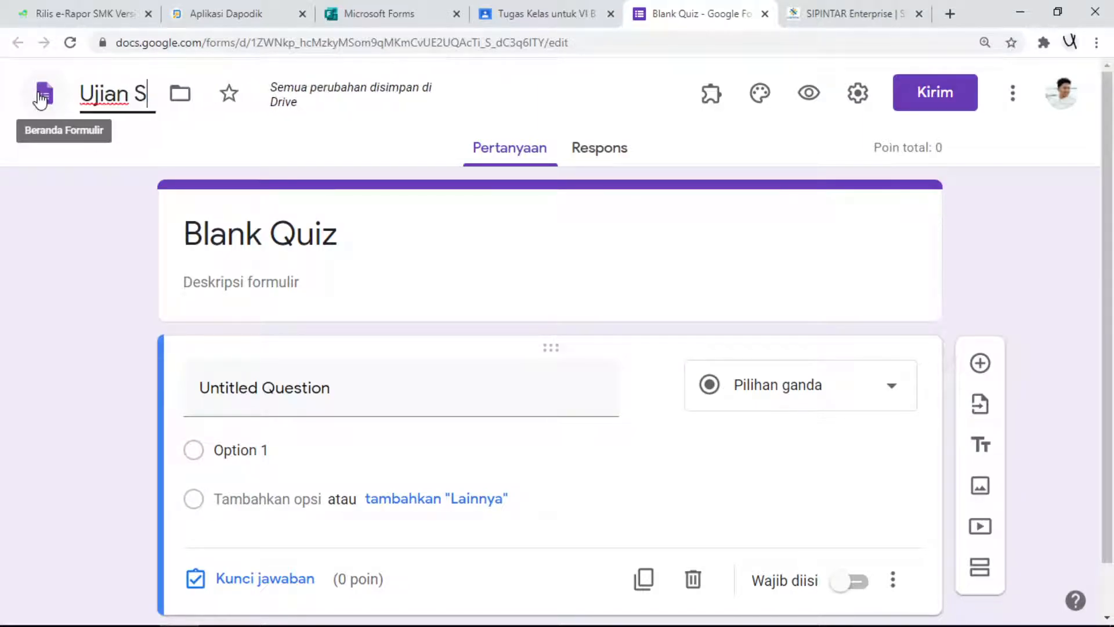
type("emester Ganki")
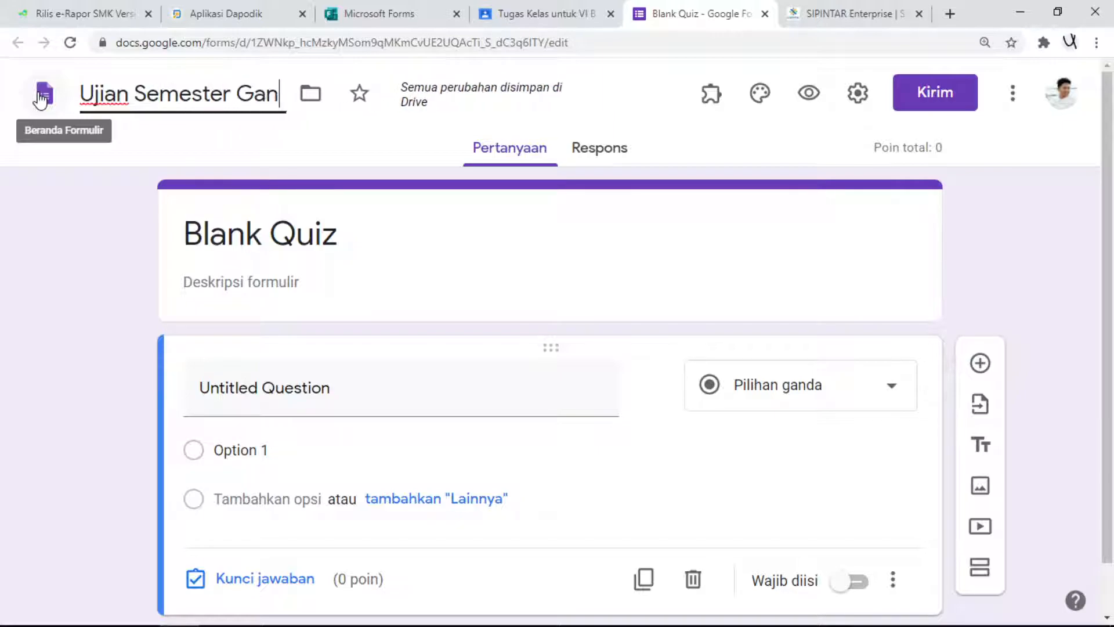
key("BackSpace")
key("BackSpace")
type("jil")
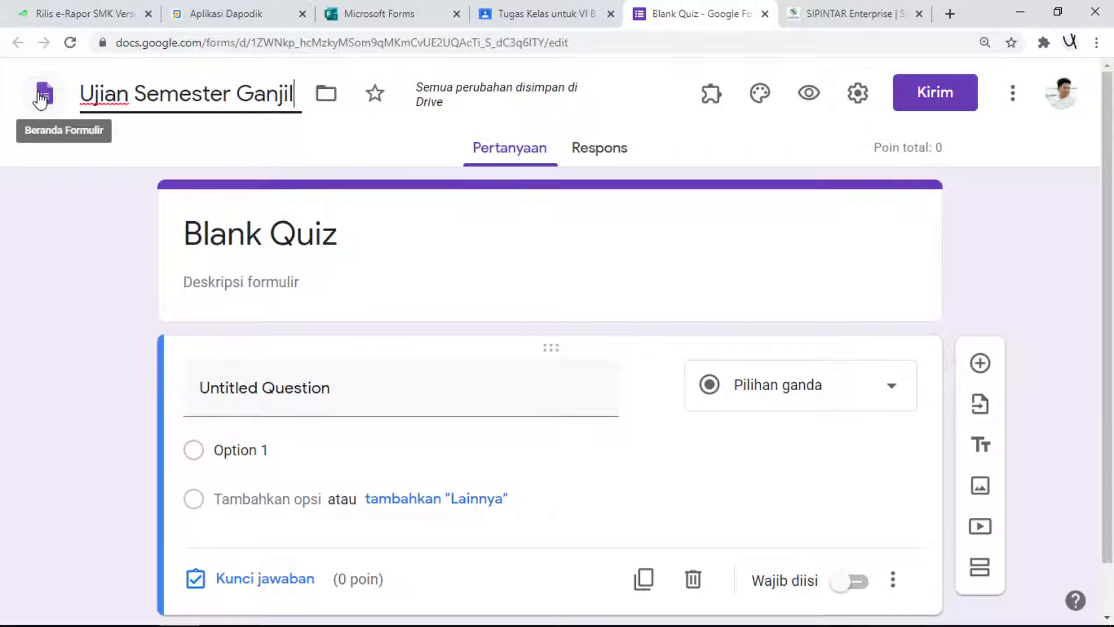
- Replace the "Blank Quiz" heading in the form's header with "Ujian Semester Ganjil"
left_click(262, 287)
key("shift+Tab")
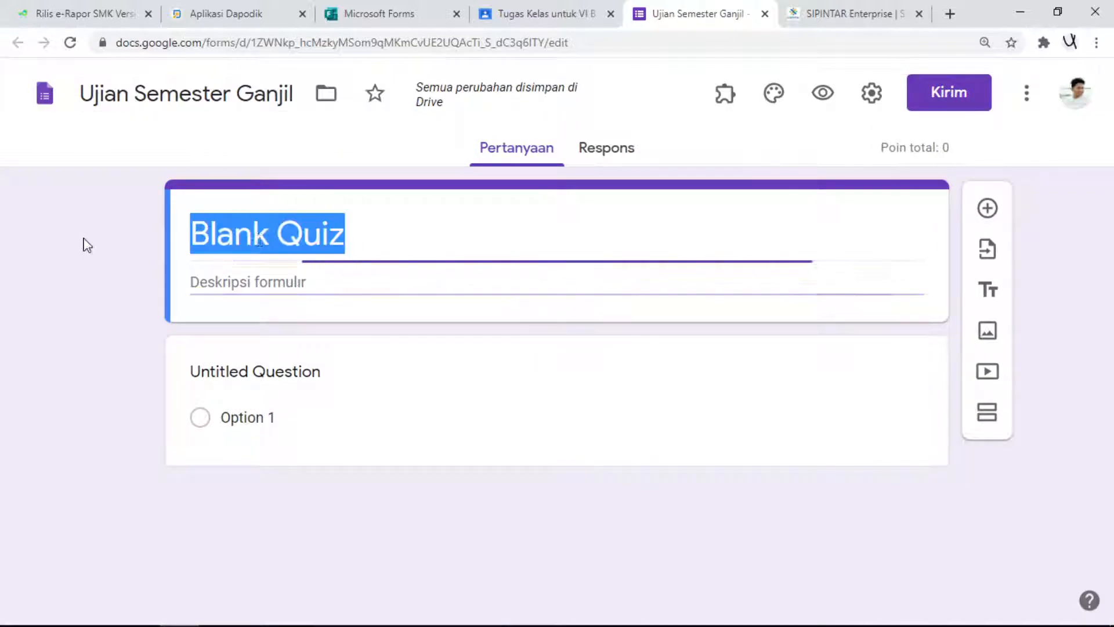
type("Ju")
key("BackSpace")
key("BackSpace")
type("Ujian Seme")
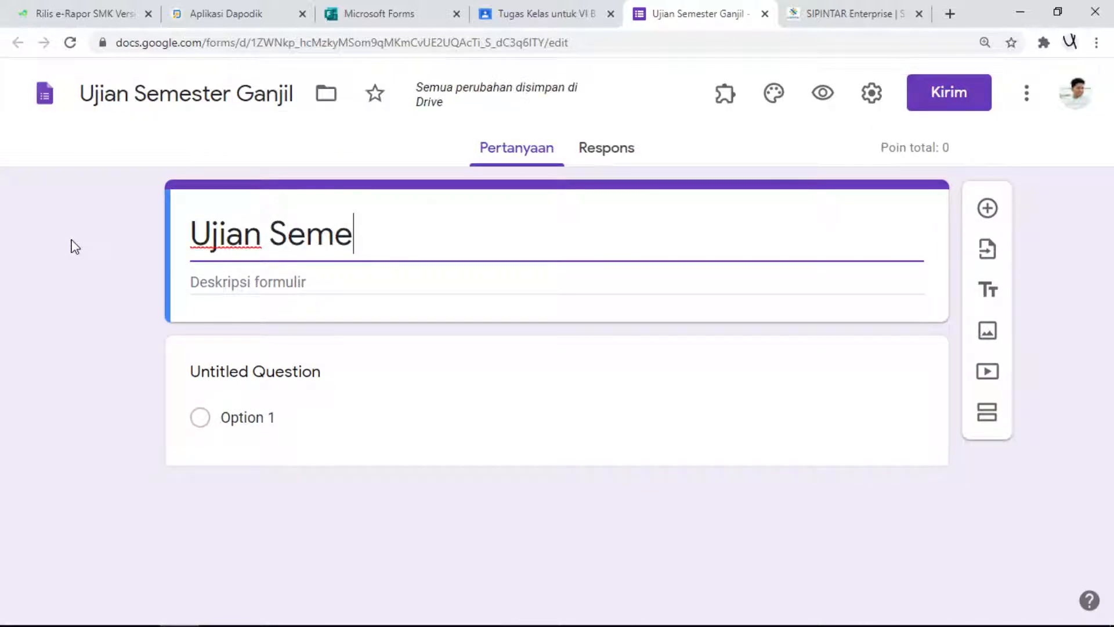
type("ster Ganjil")
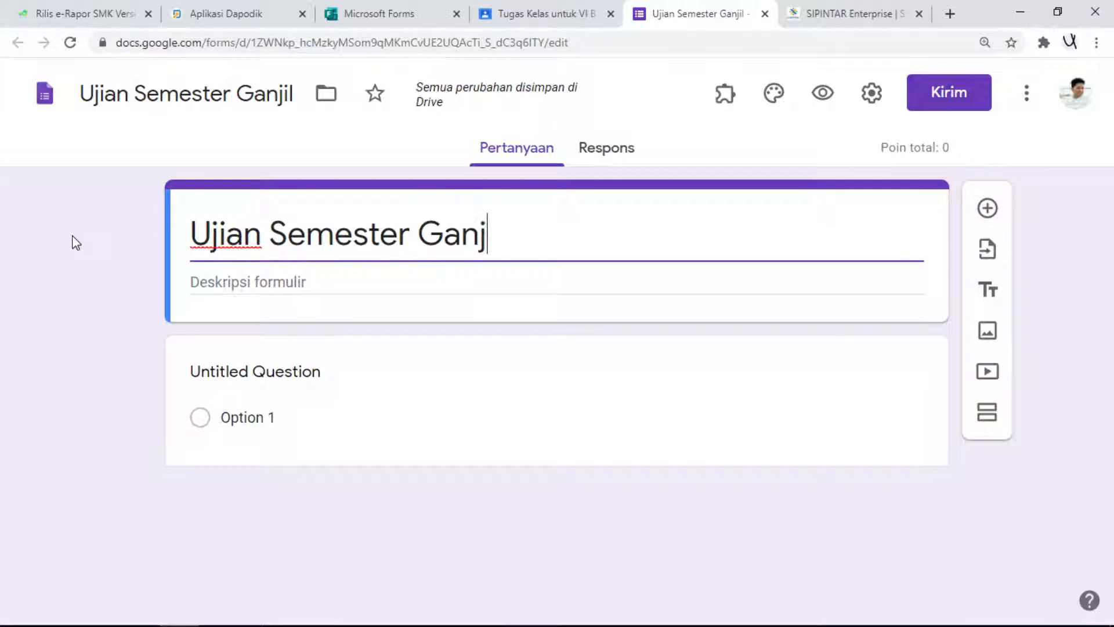
- Enter the form description "Silahkan isi data diri dibawah ini sebelum mengisi jawaban soal."
left_click(227, 286)
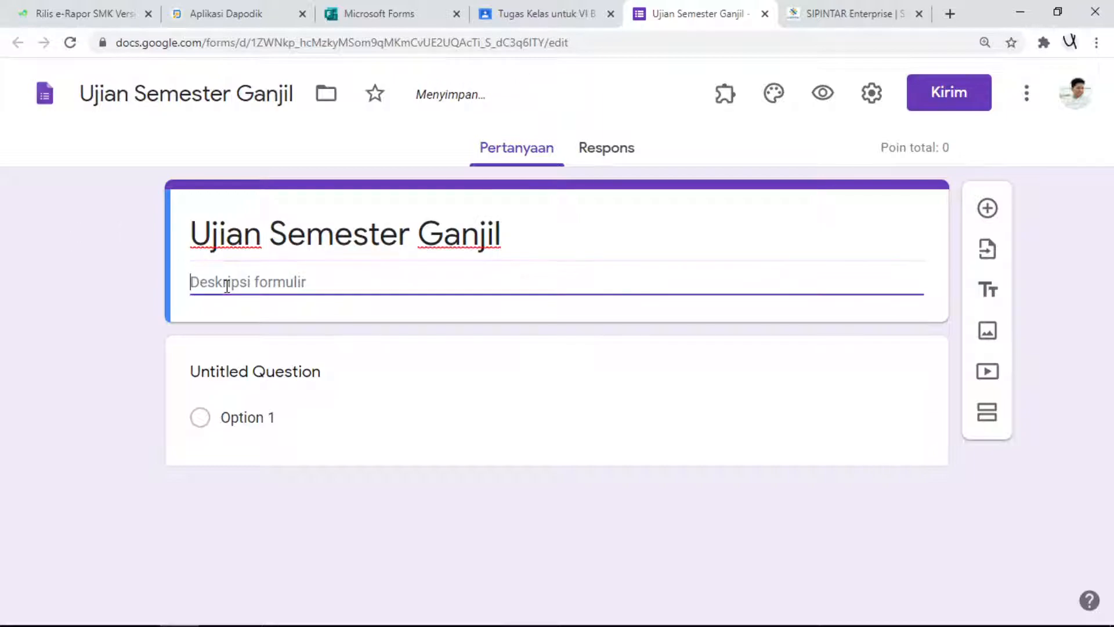
type("Silahk")
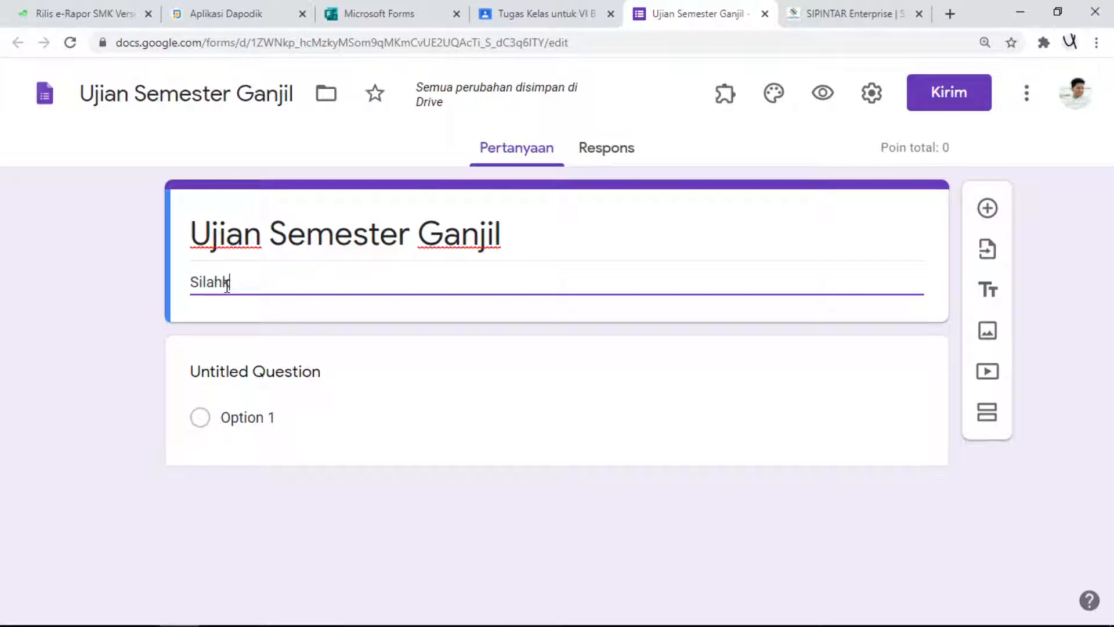
type("an i")
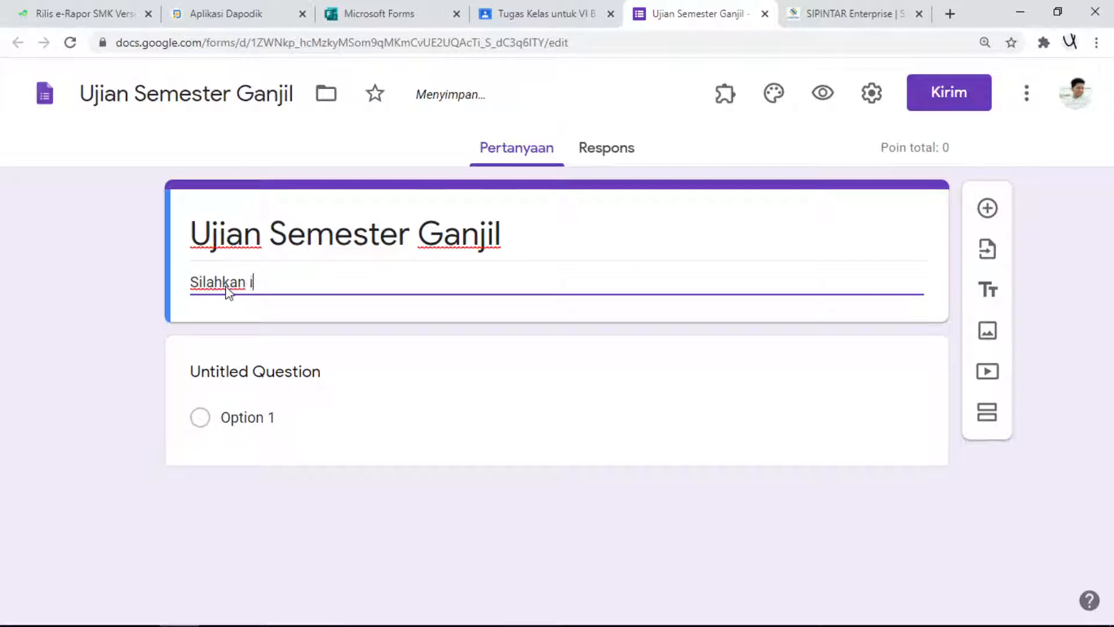
type("si da")
type("ta disi")
key("BackSpace")
type("diri dibawha i")
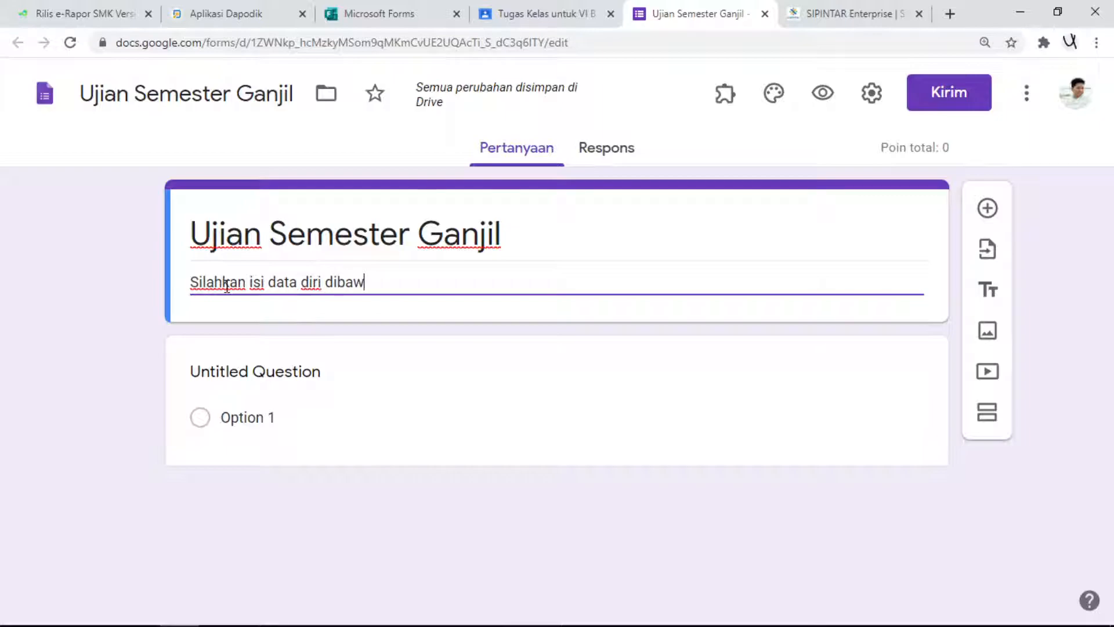
key("BackSpace")
type("ah ini sebelum me")
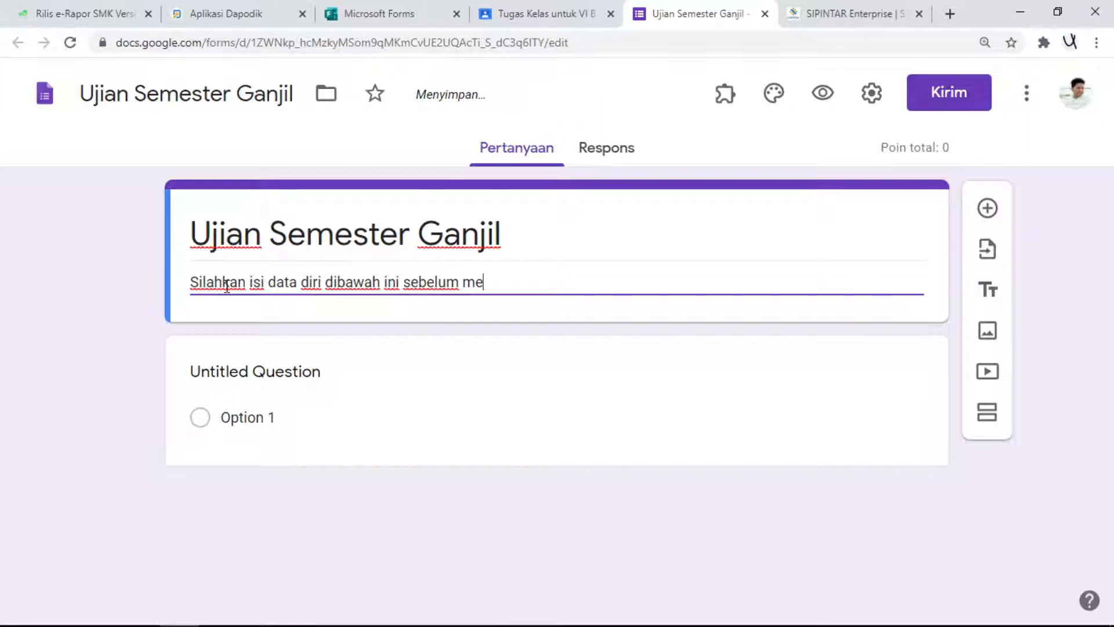
type("ngisi jawaban s")
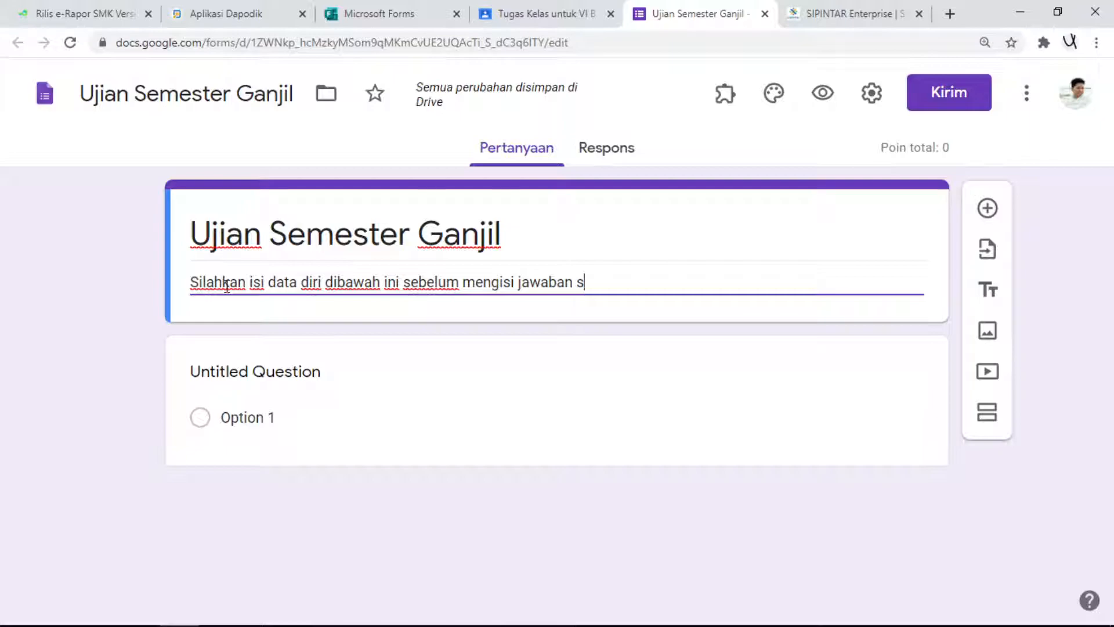
type("oal.")
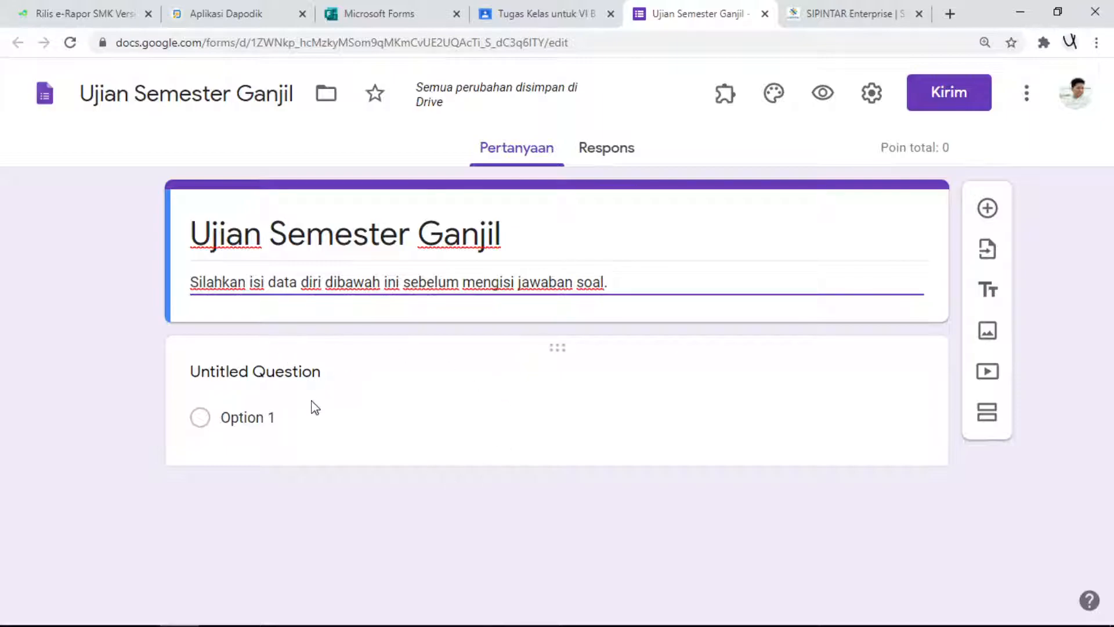
- Turn the untitled question into a required short-answer (Jawaban singkat) question titled "Nama Peserta Didik"
left_click(257, 372)
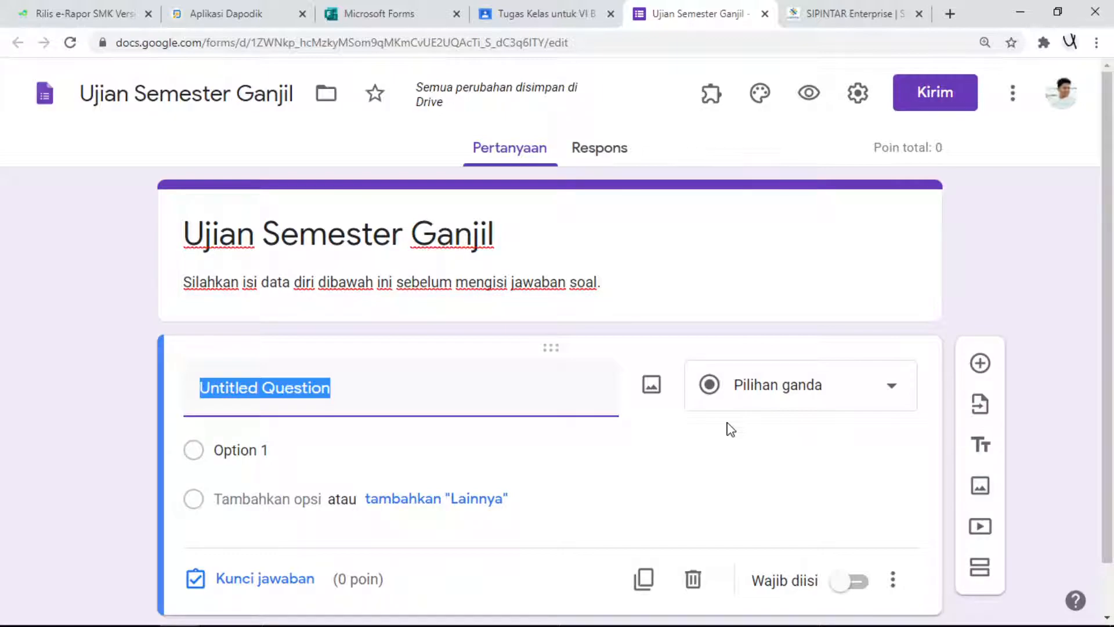
type("Nama Peserta Didik")
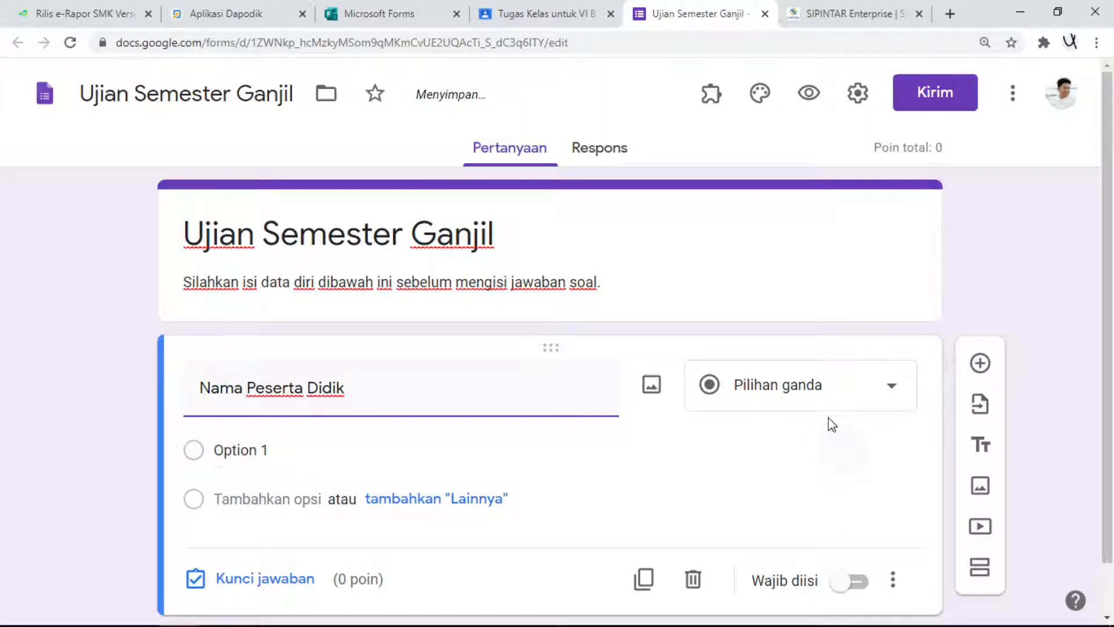
left_click(859, 397)
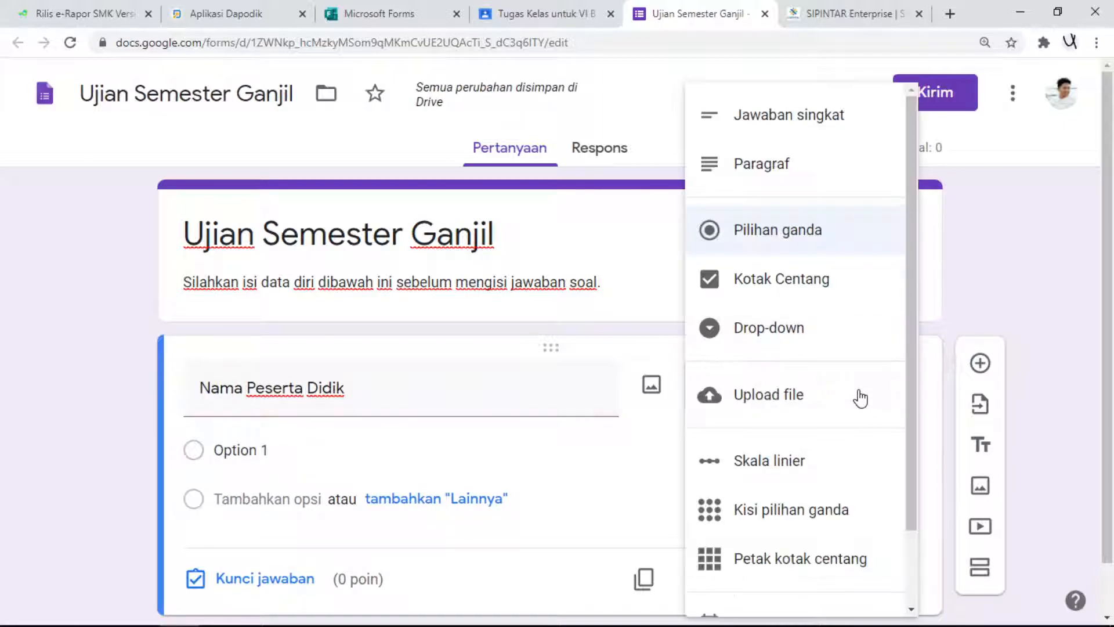
left_click(813, 123)
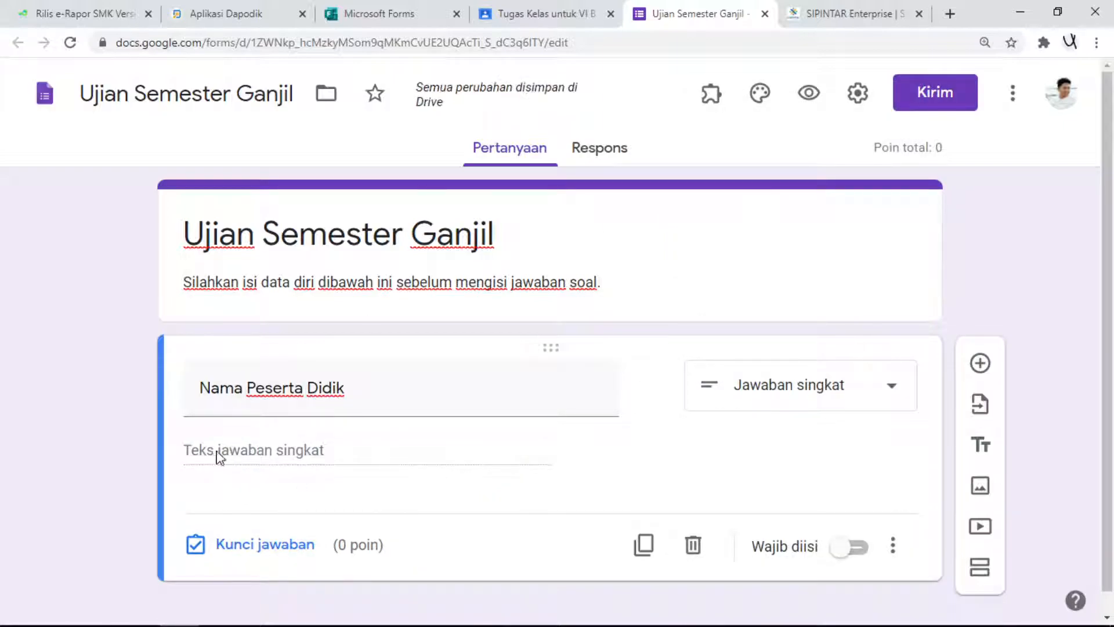
scroll(550, 488, "down", 1)
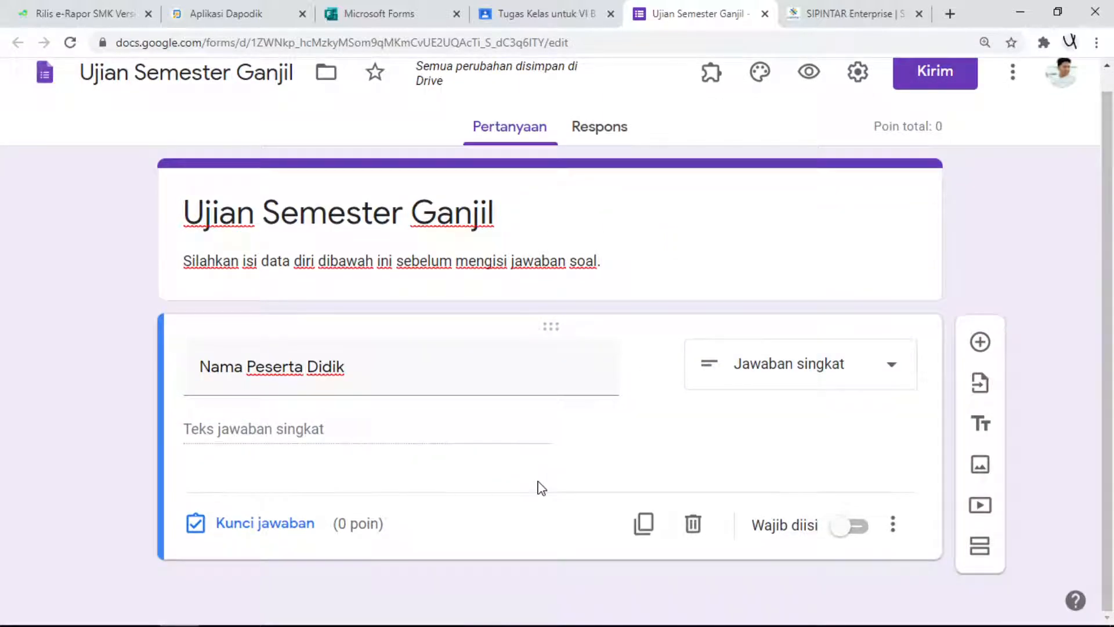
left_click(847, 529)
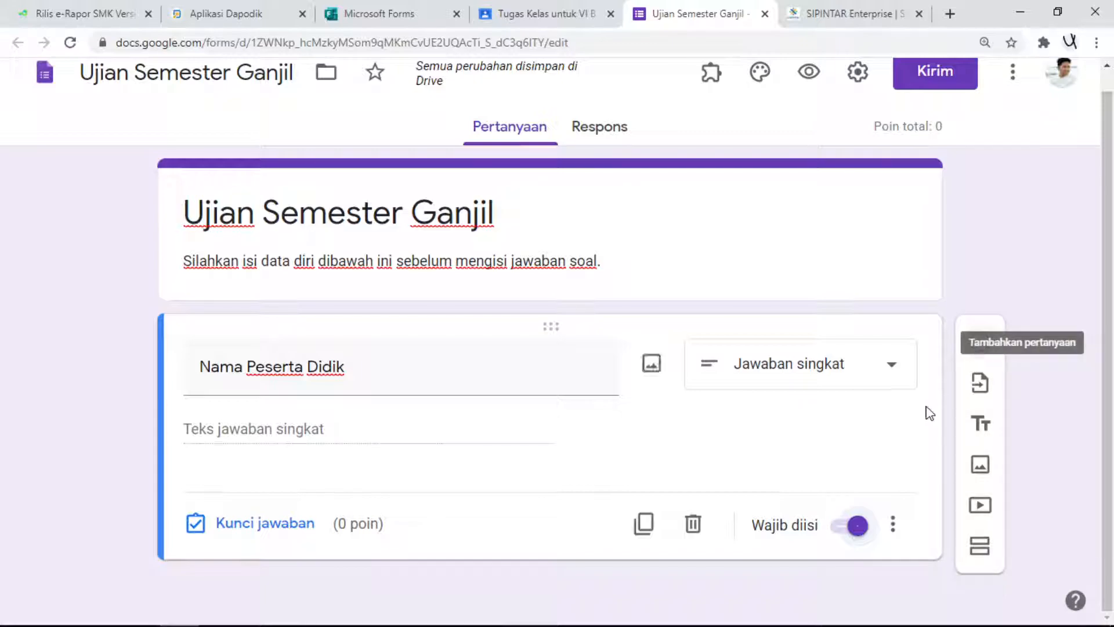
- Add a second question titled "Kelas" and set its type to Drop-down
left_click(980, 343)
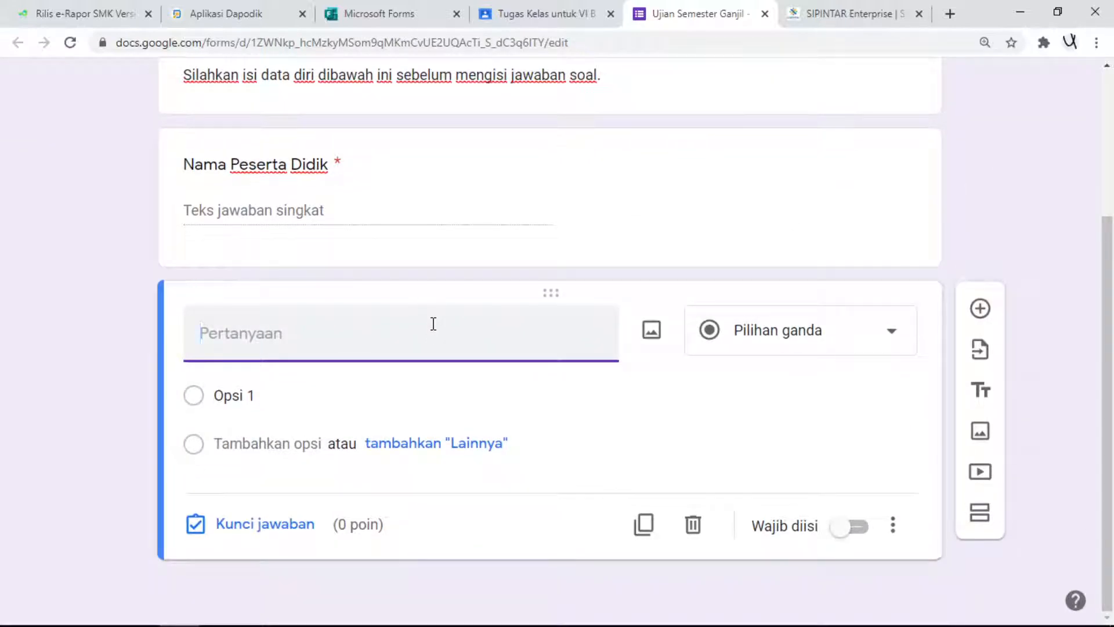
type("Kelas")
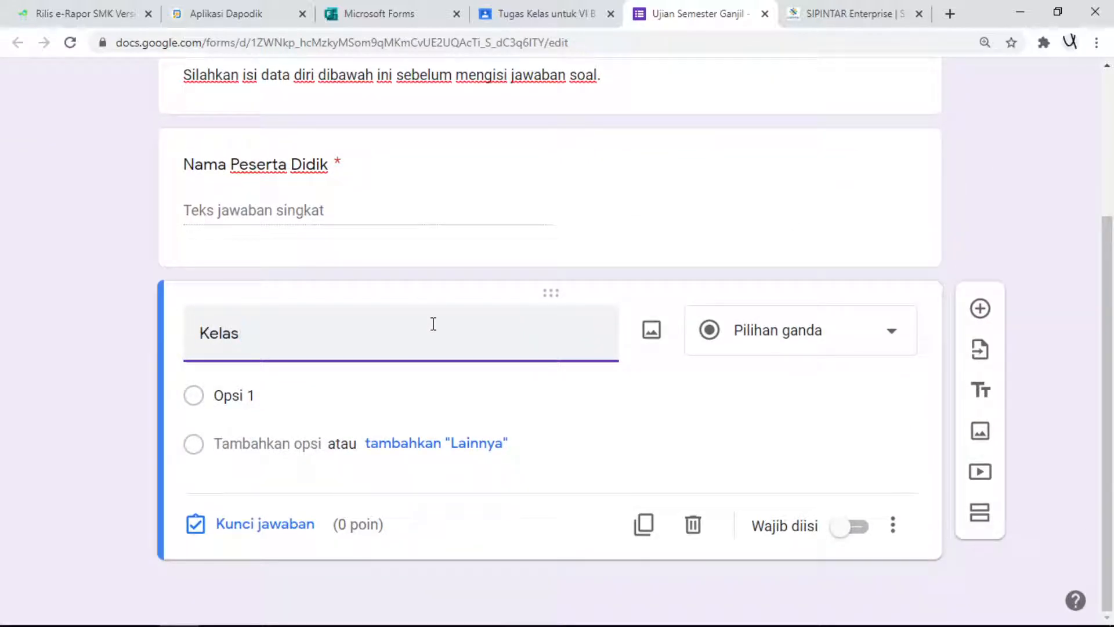
left_click(305, 388)
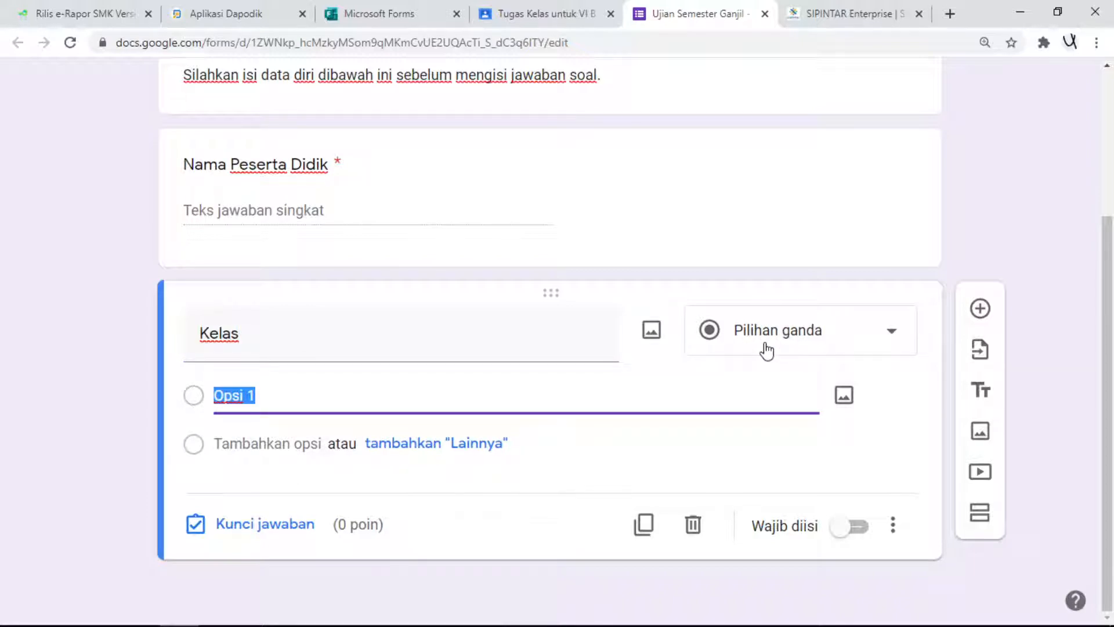
left_click(820, 340)
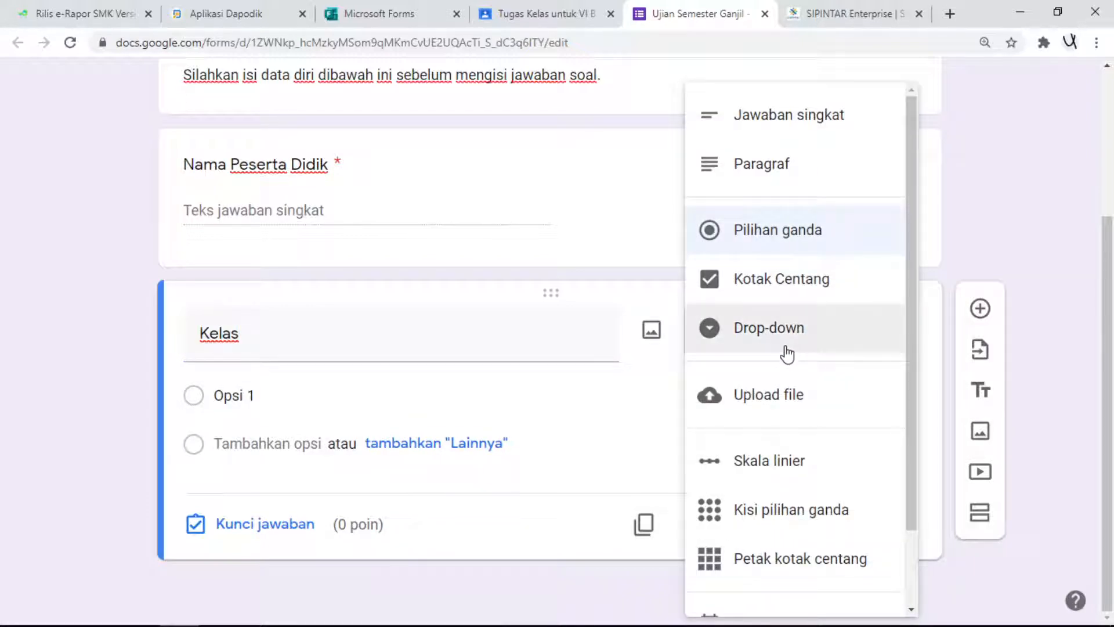
left_click(787, 351)
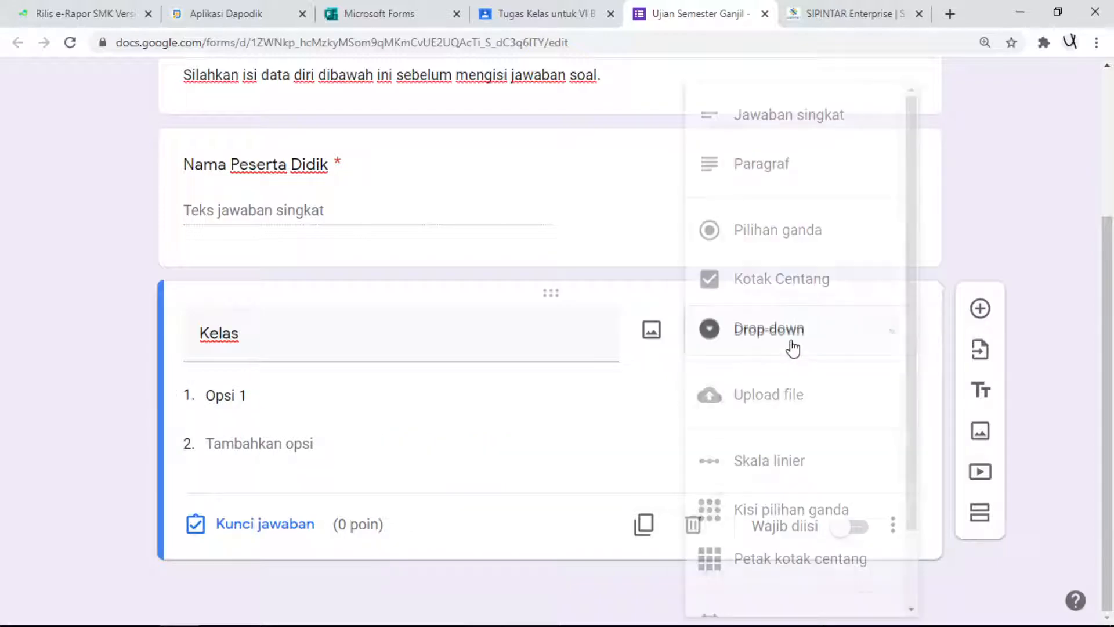
left_click(748, 333)
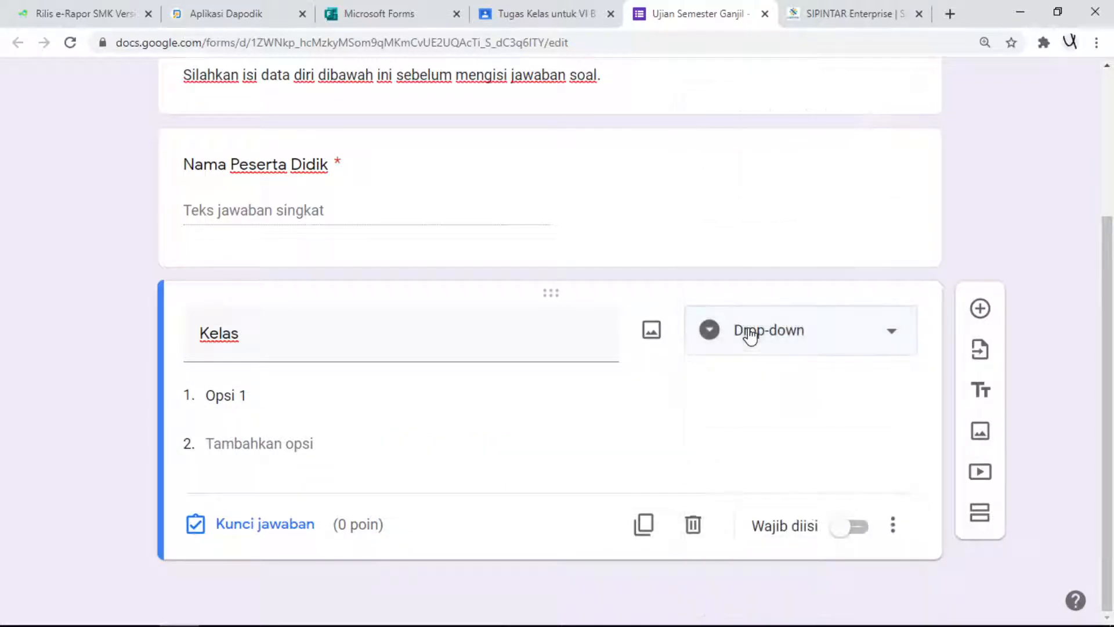
- Enter the answer options VI A, VI B, V A and V B for the Kelas question
left_click(264, 399)
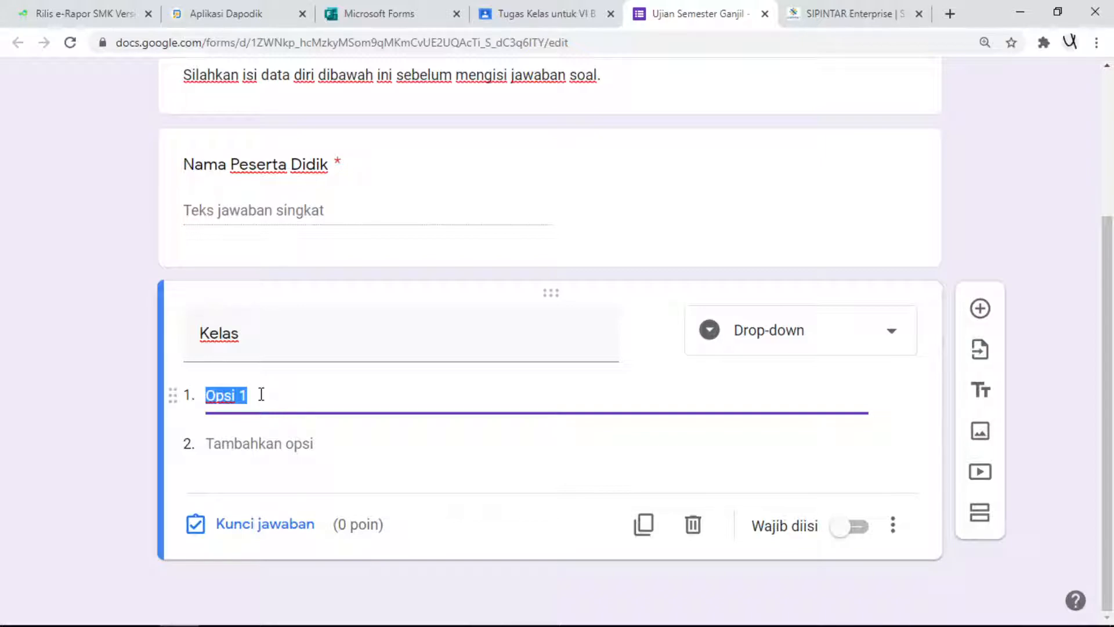
type("VI A")
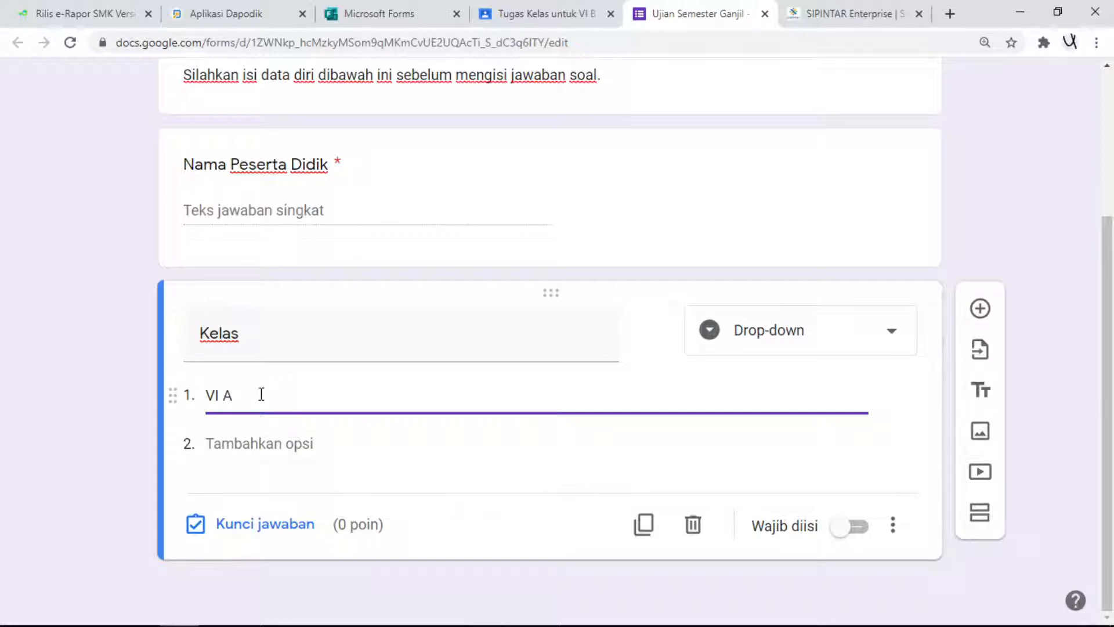
left_click(215, 450)
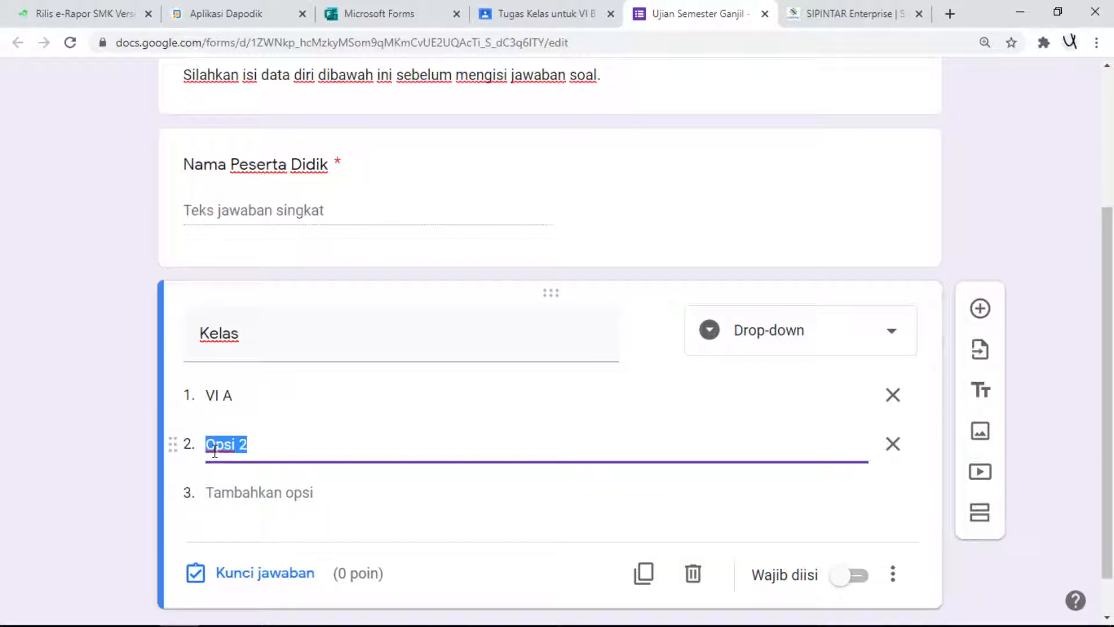
type("V")
left_click(239, 493)
type("V")
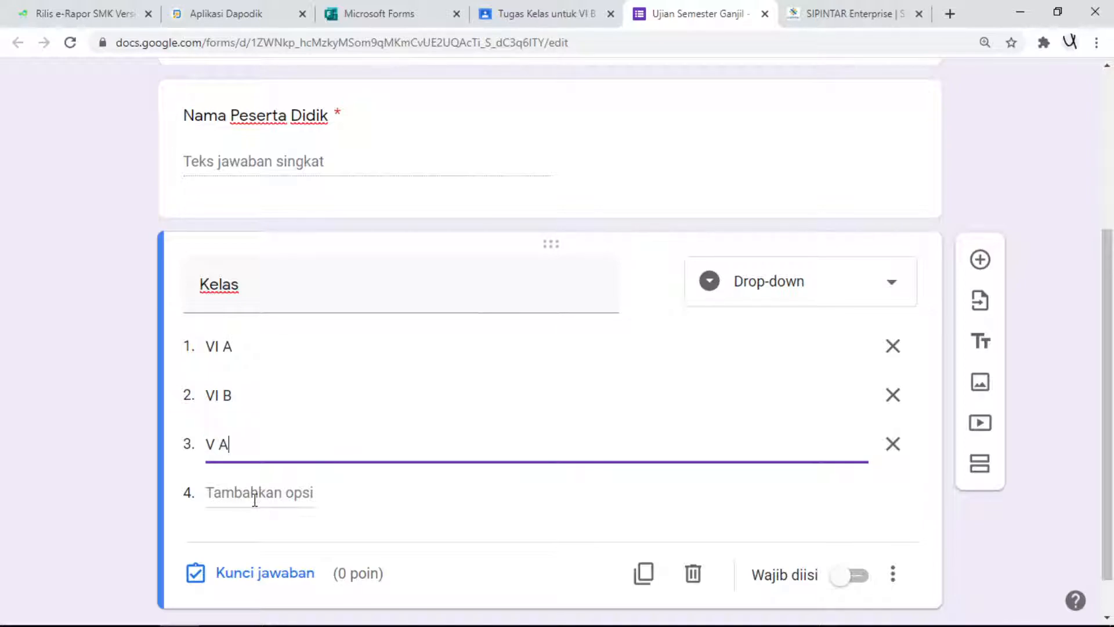
left_click(254, 493)
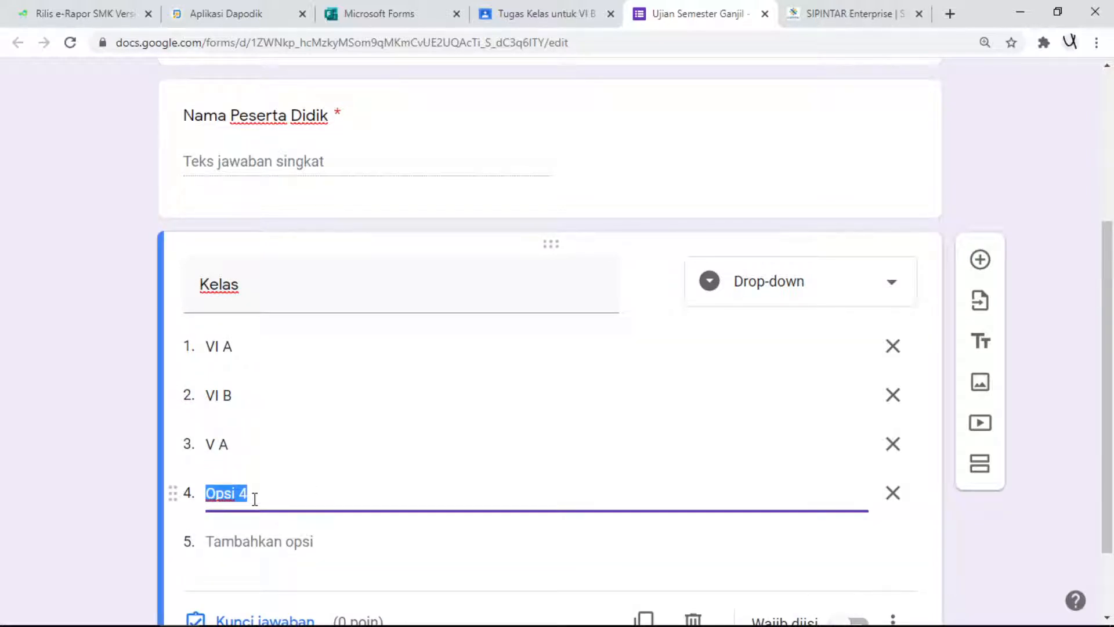
type("B")
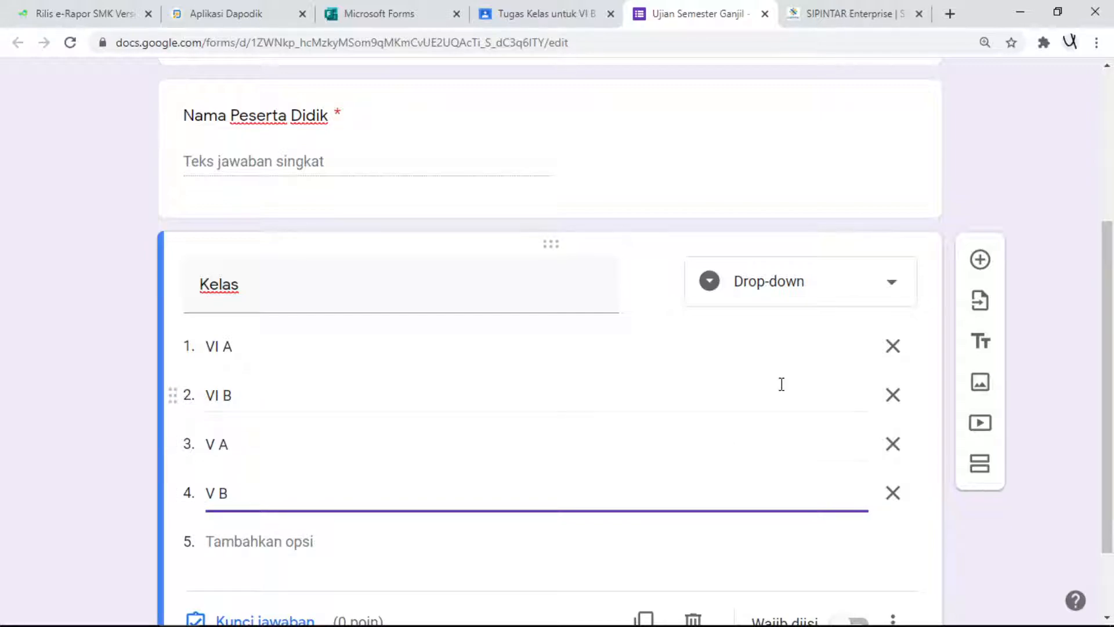
- Make the Kelas question required (Wajib diisi)
left_click(1057, 180)
scroll(955, 186, "up", 4)
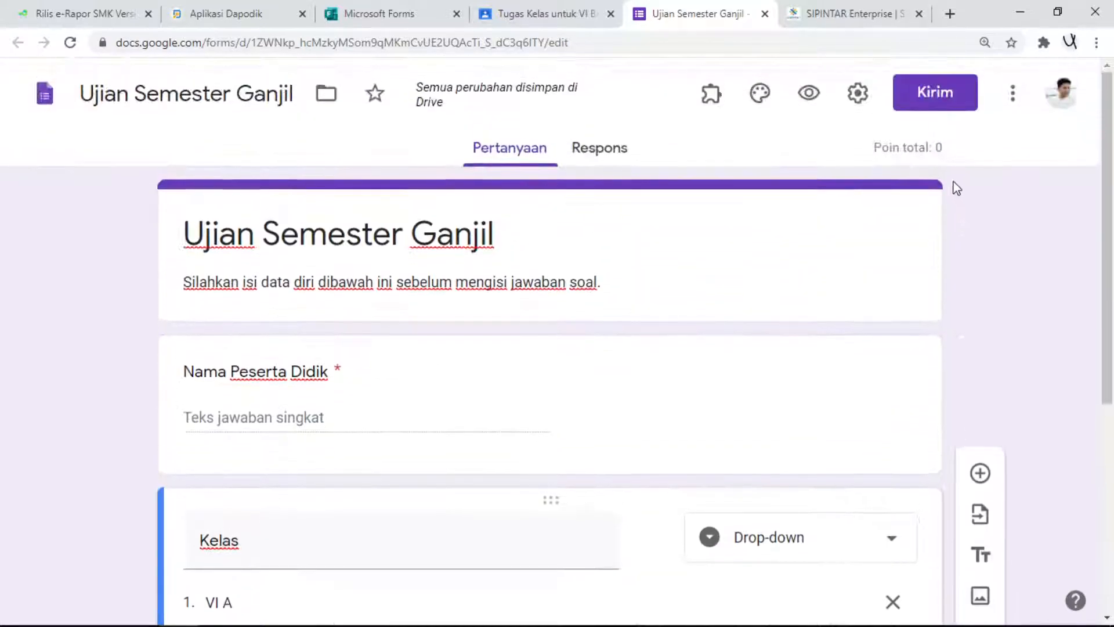
scroll(406, 342, "down", 4)
scroll(255, 343, "down", 2)
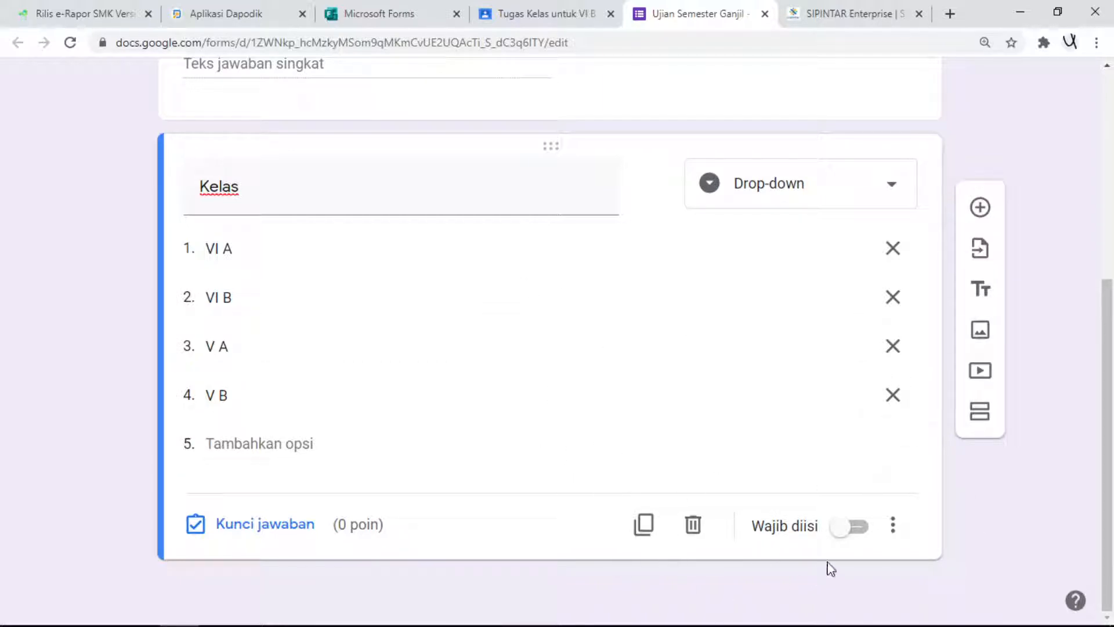
left_click(839, 534)
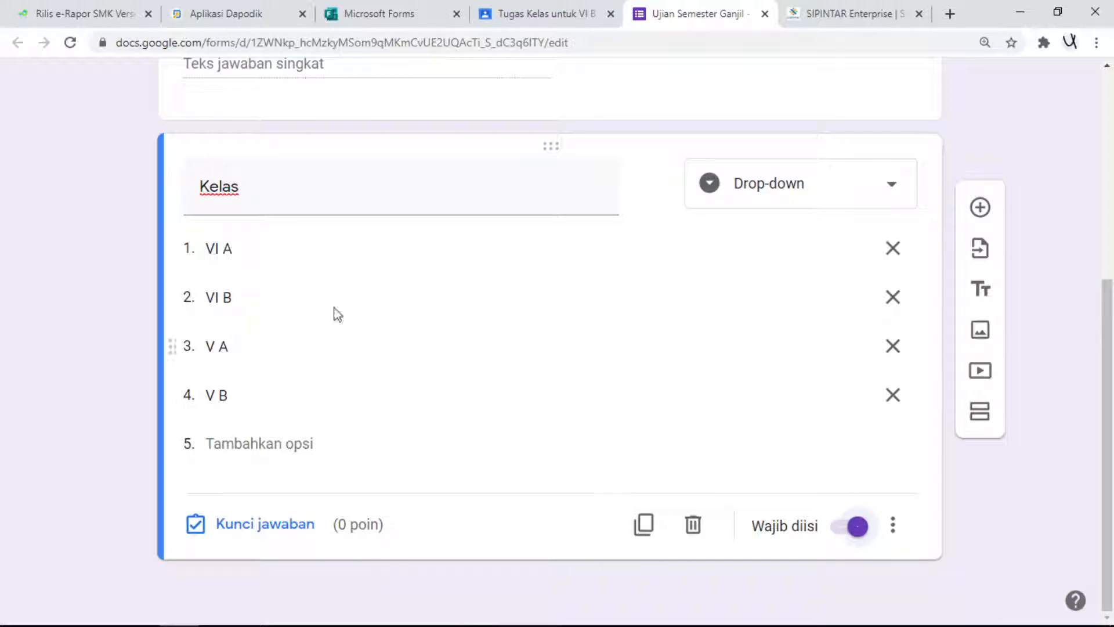
- Add a new section to the form after the Kelas question
scroll(348, 318, "up", 6)
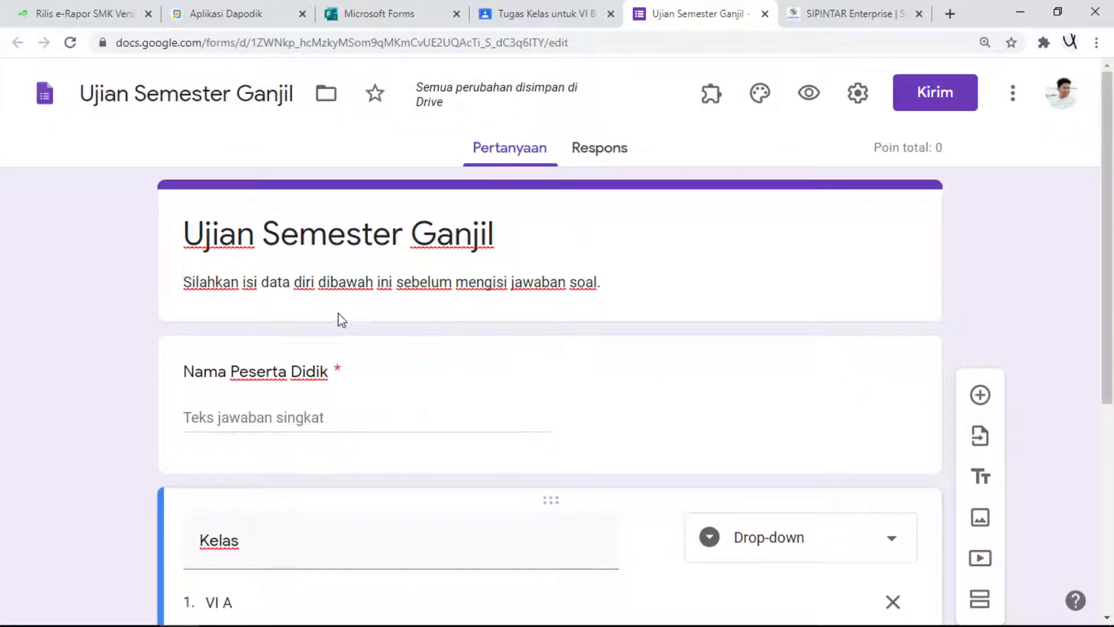
scroll(520, 378, "down", 1)
scroll(520, 378, "down", 5)
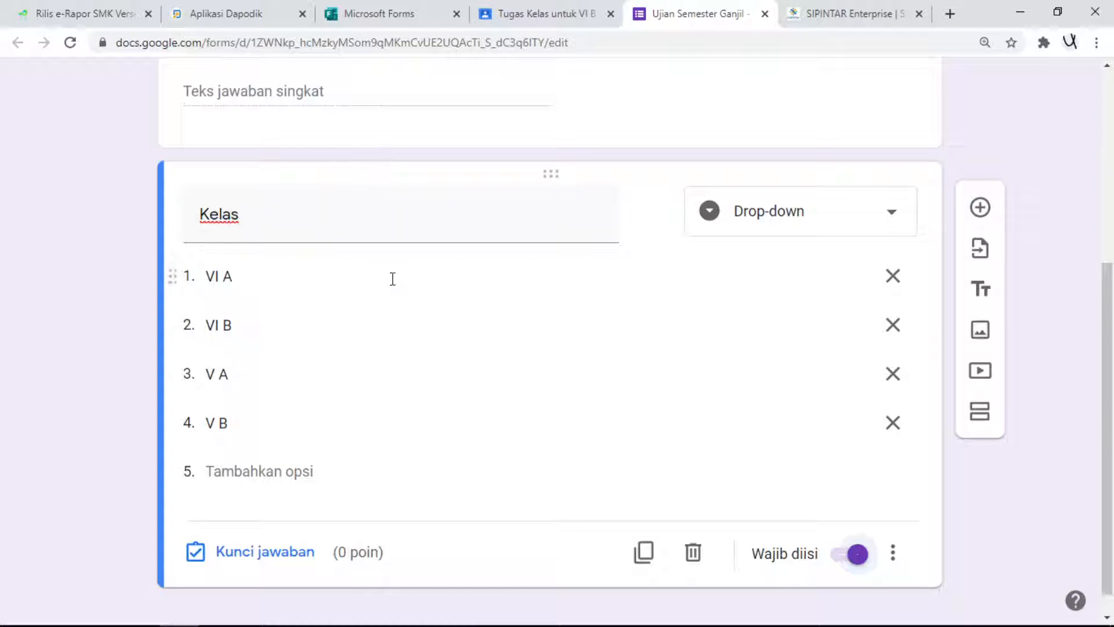
left_click(980, 414)
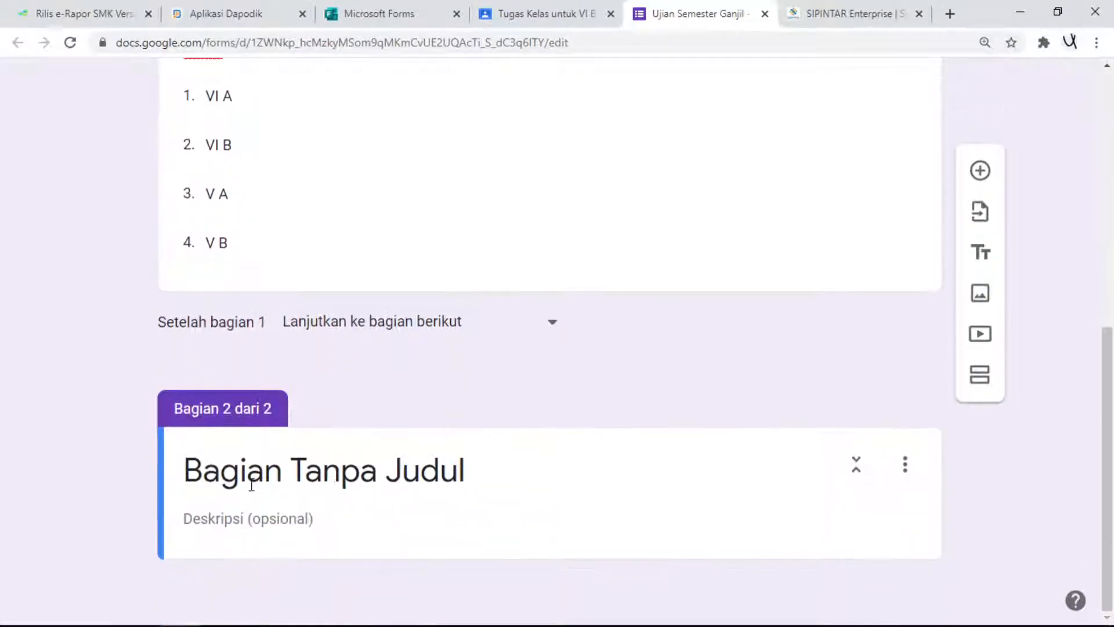
scroll(313, 510, "up", 9)
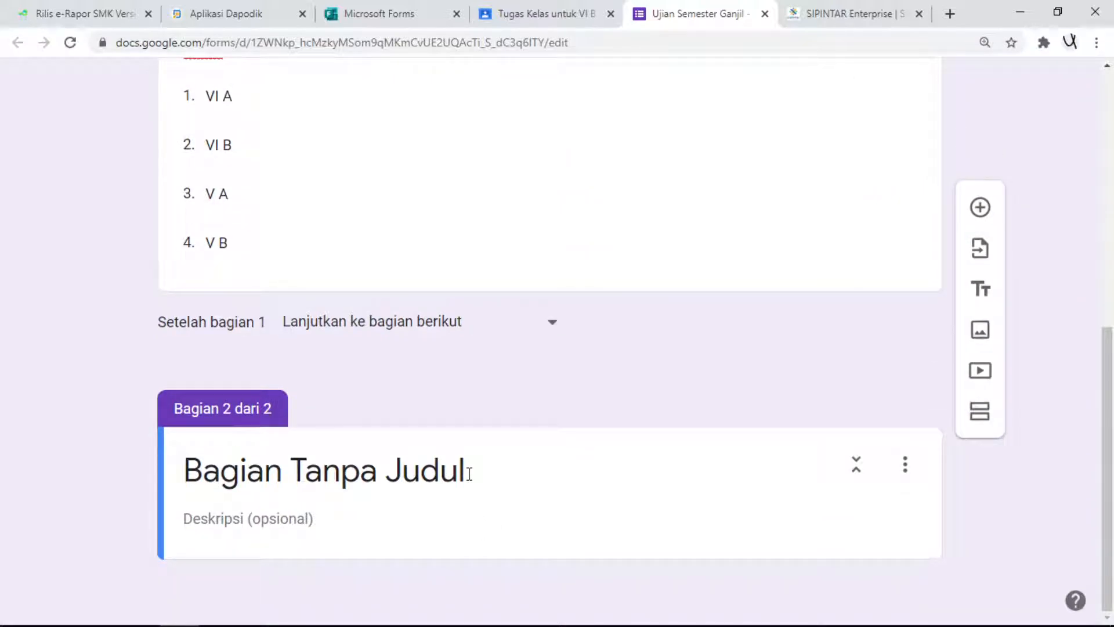
- Title the second section "Silahkan mengerjakan soal dibawah ini"
left_click(192, 469)
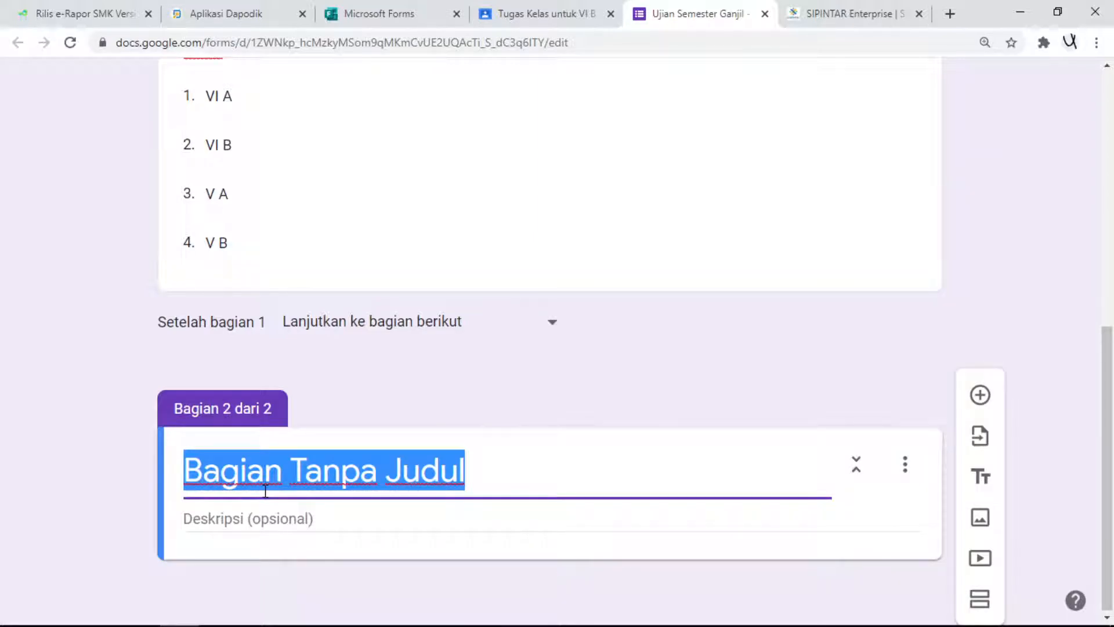
type("Sllah")
key("BackSpace")
key("BackSpace")
key("BackSpace")
key("BackSpace")
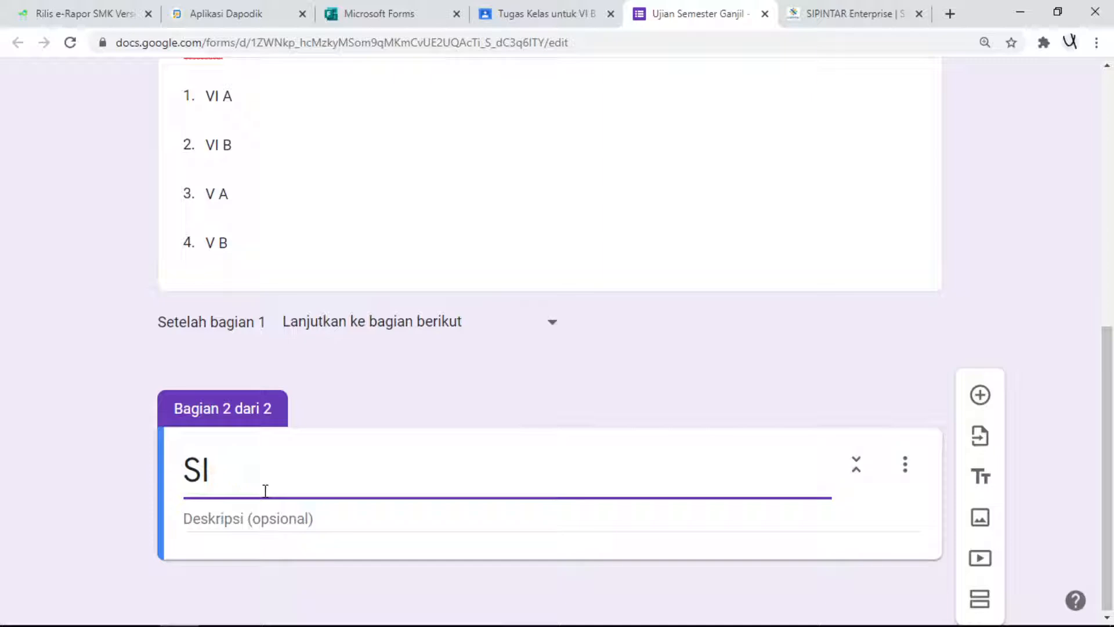
type("ilahkan m")
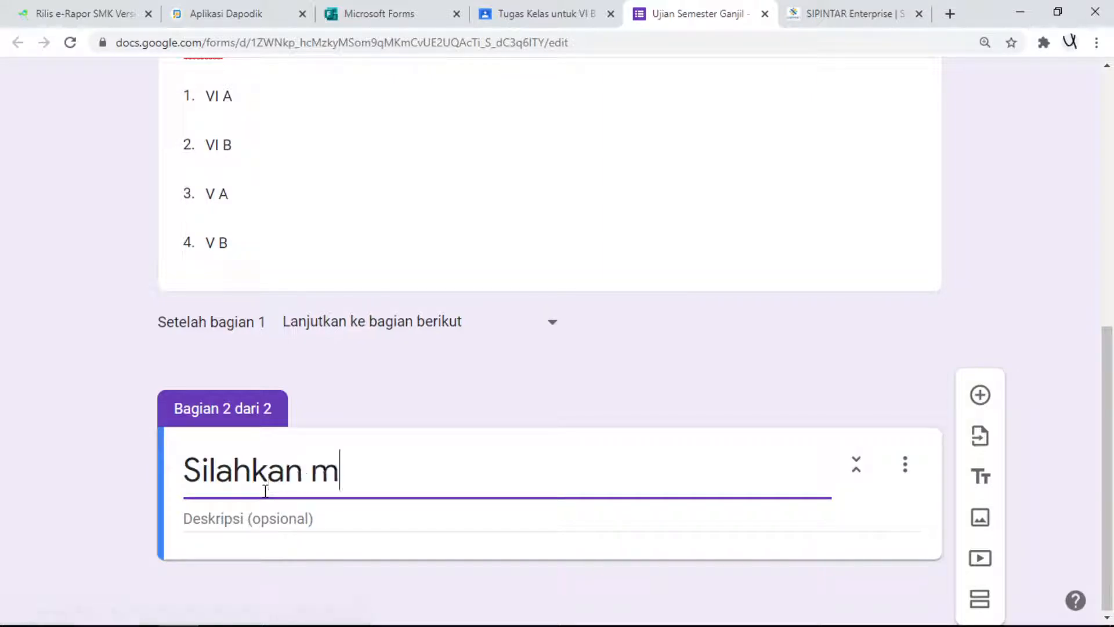
type("engerjakan soal")
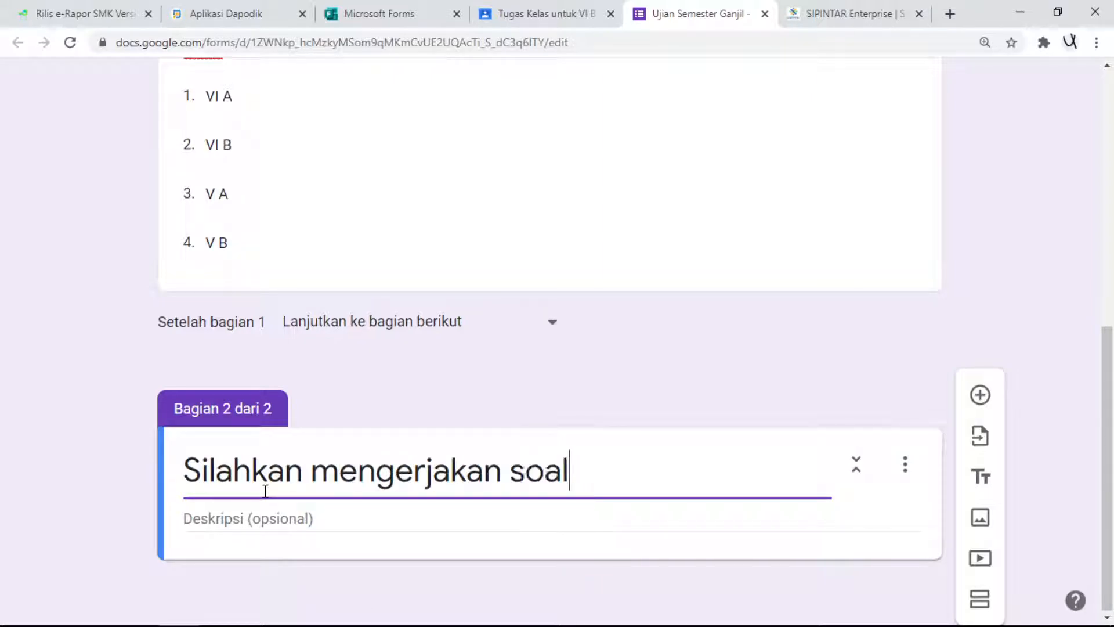
type(" dibawha in")
key("BackSpace")
key("BackSpace")
key("BackSpace")
key("BackSpace")
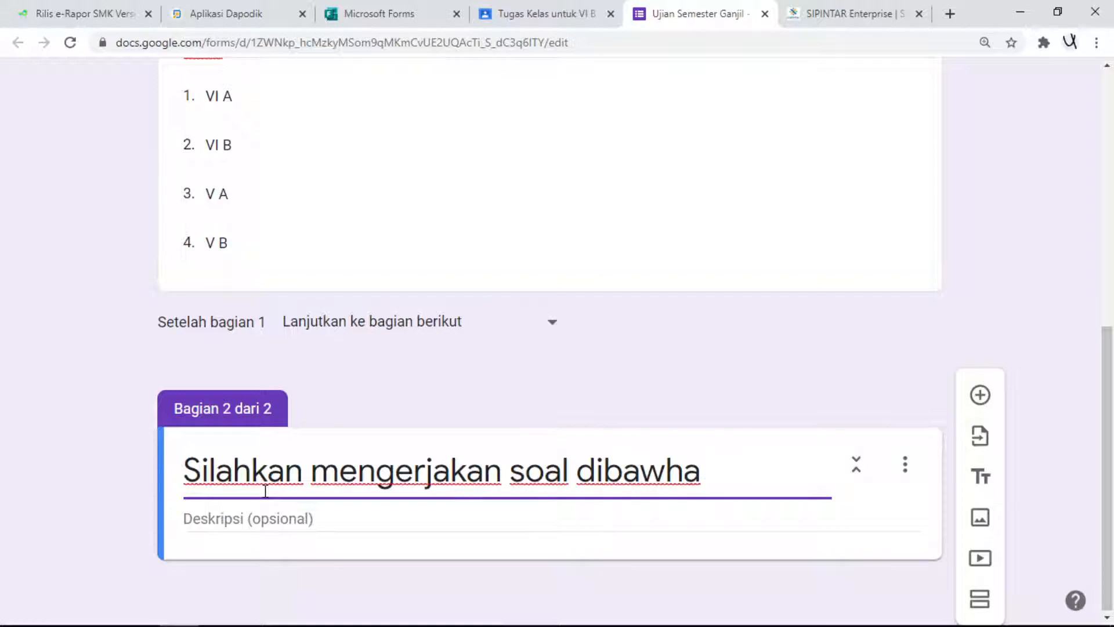
key("BackSpace")
type("an")
key("BackSpace")
key("BackSpace")
type("h ini")
- Enter "Jawablah dengan jawaban yang cermat" as the second section's description
left_click(277, 515)
type("Jawablah dengan jawaban yang cermat")
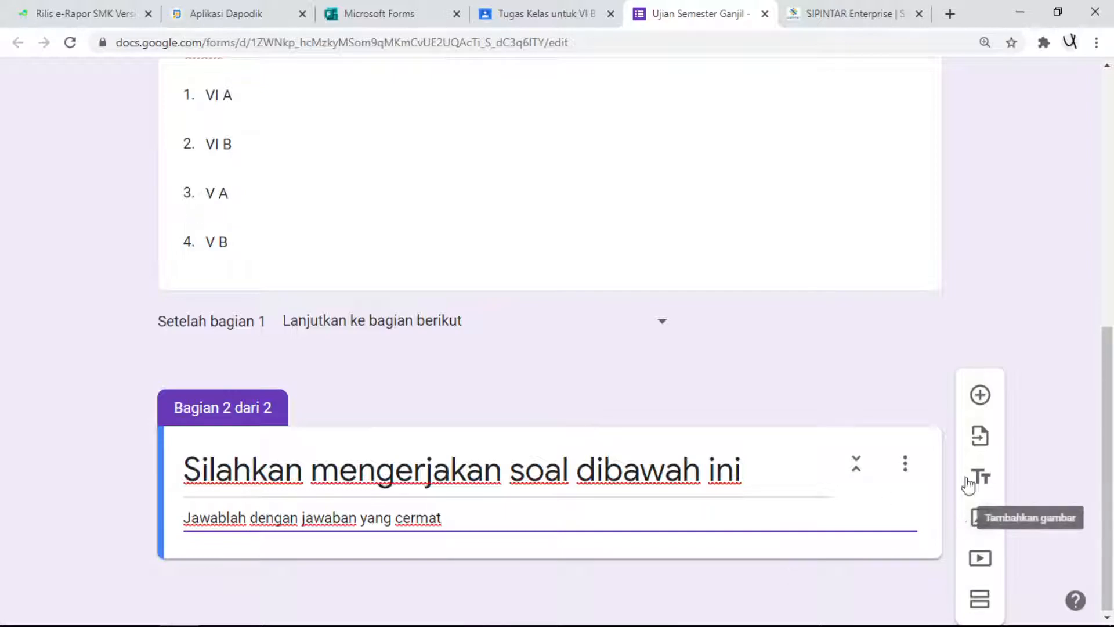
- Add a multiple-choice question to the second section reading "Ibu Kota Provinsi Kalimantan Timur Adalah . . ."
left_click(984, 400)
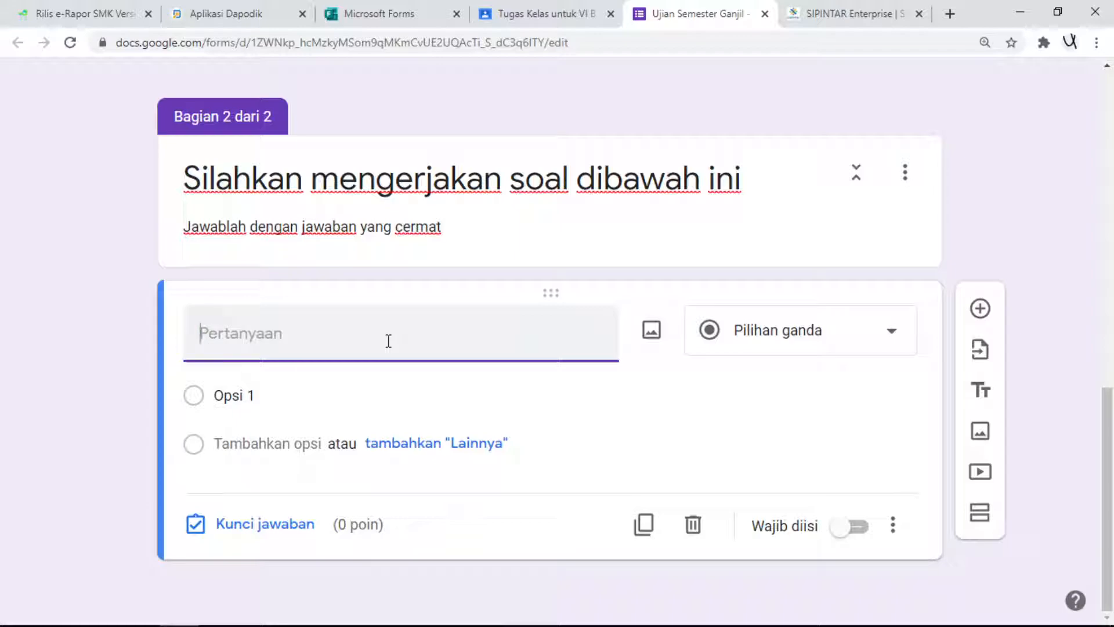
type("Ibu")
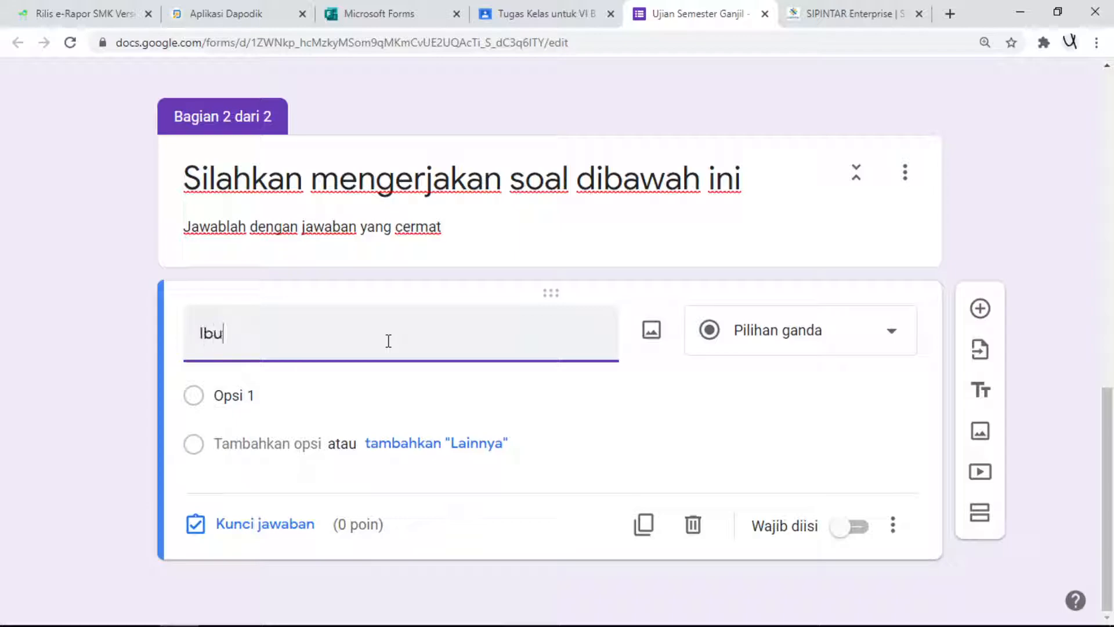
key("BackSpace")
key("BackSpace")
type("Kota Pro")
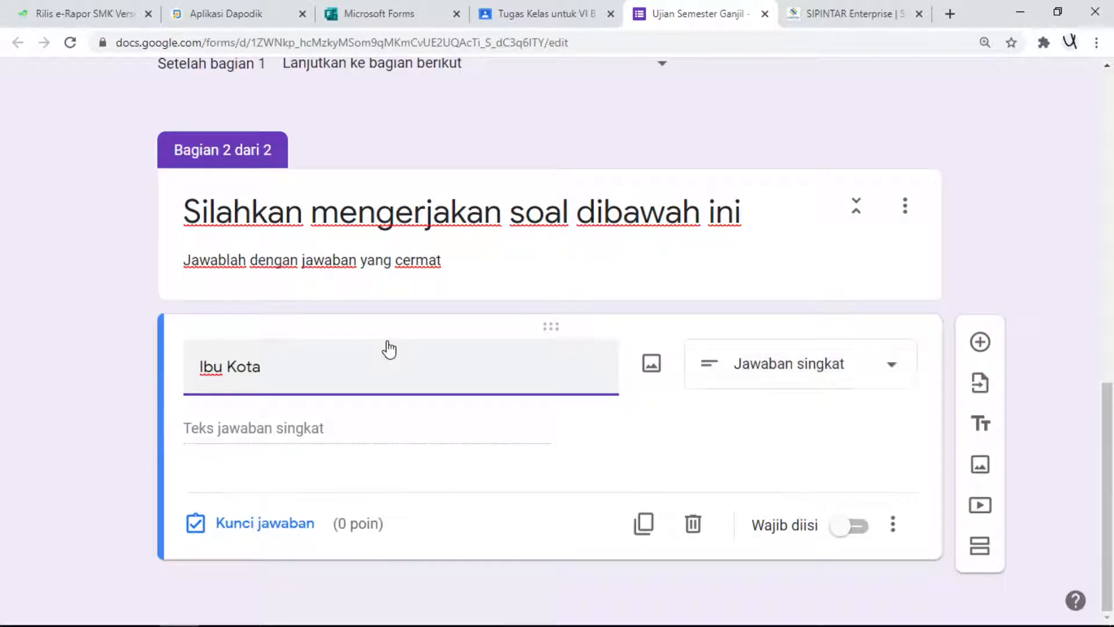
type("vinsi ")
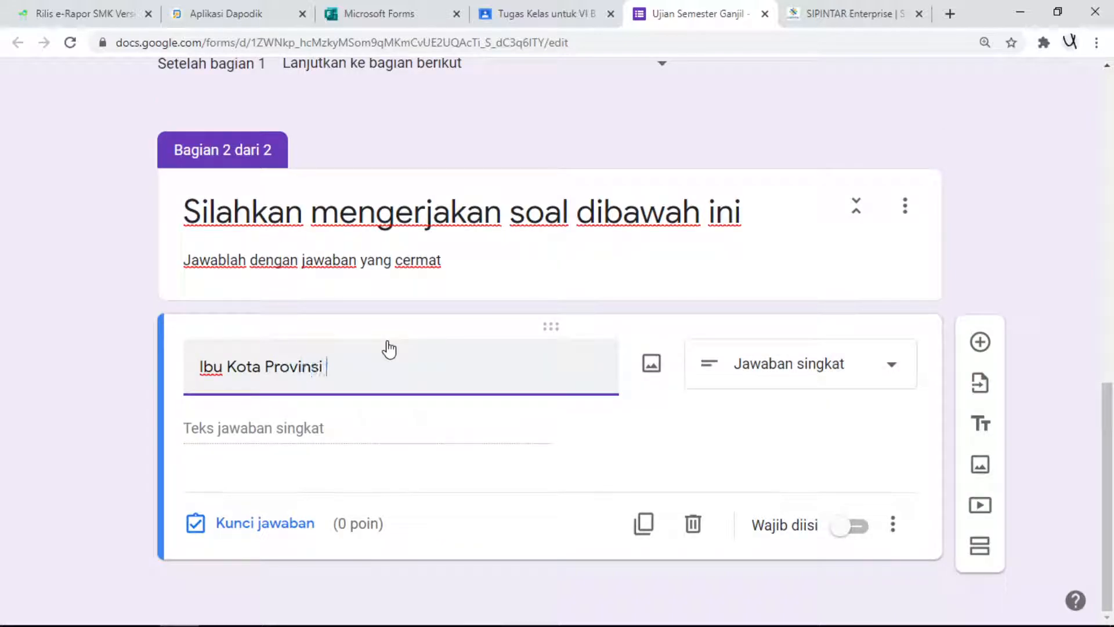
type("Kalimantan Ti")
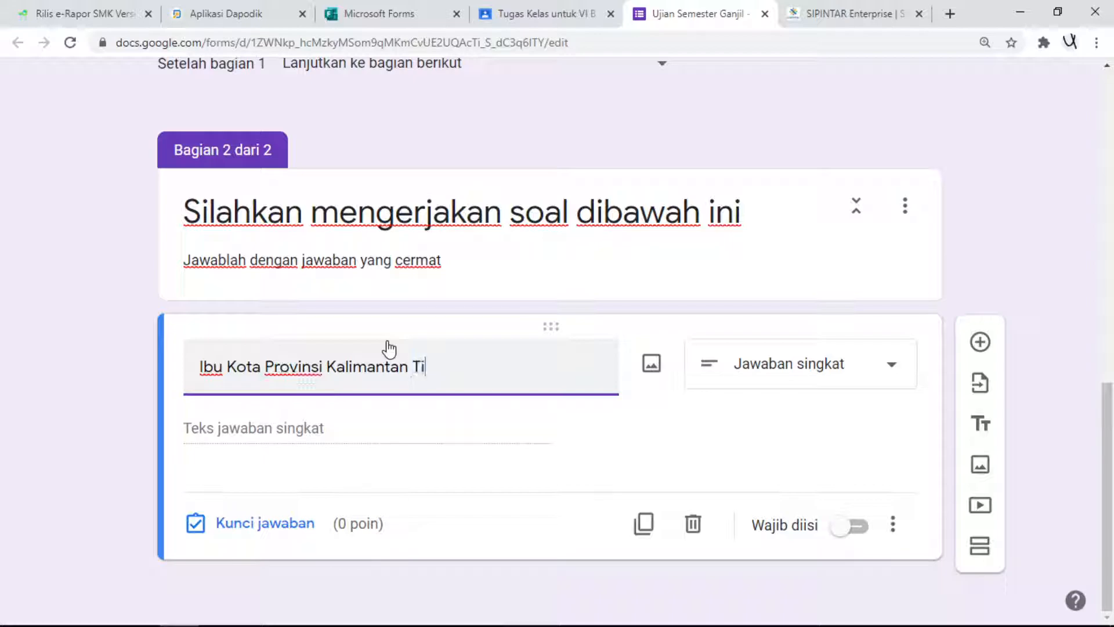
type("mur Adalah")
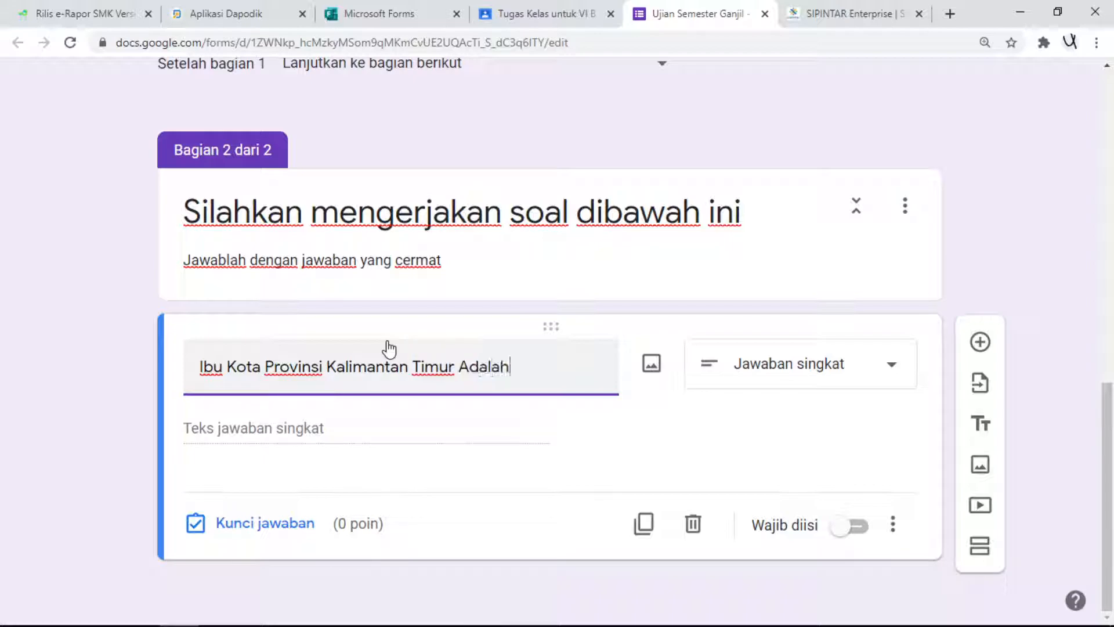
type(" . . .")
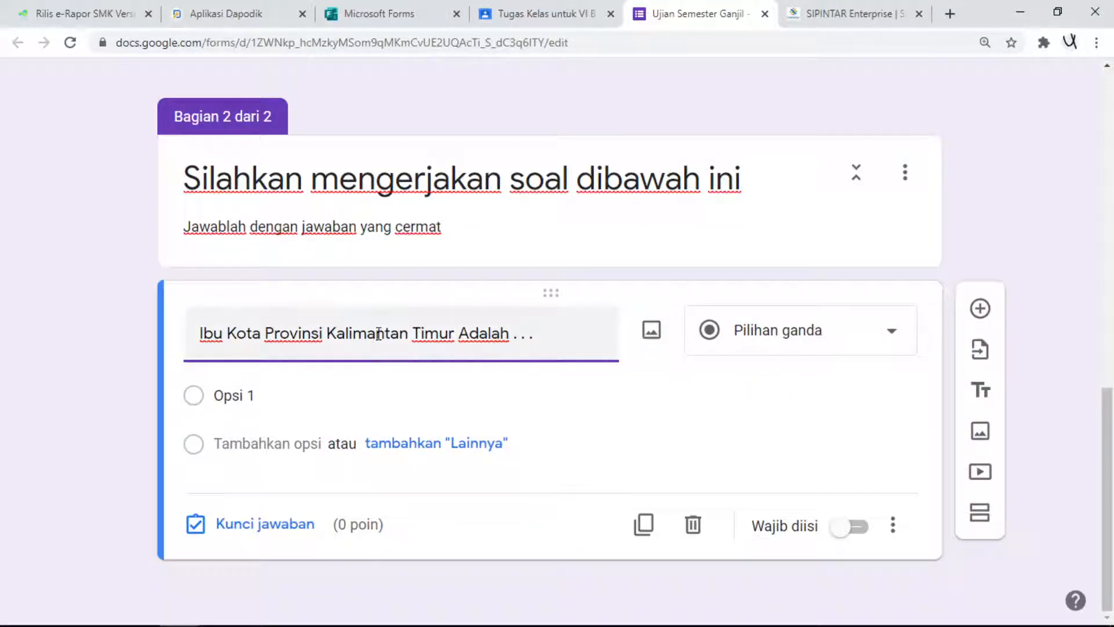
- Enter the answer options Balikpapan, Samarinda, Kutai Kartanegara and Penajam Paser Utara, and make the question required (Wajib diisi)
left_click(267, 395)
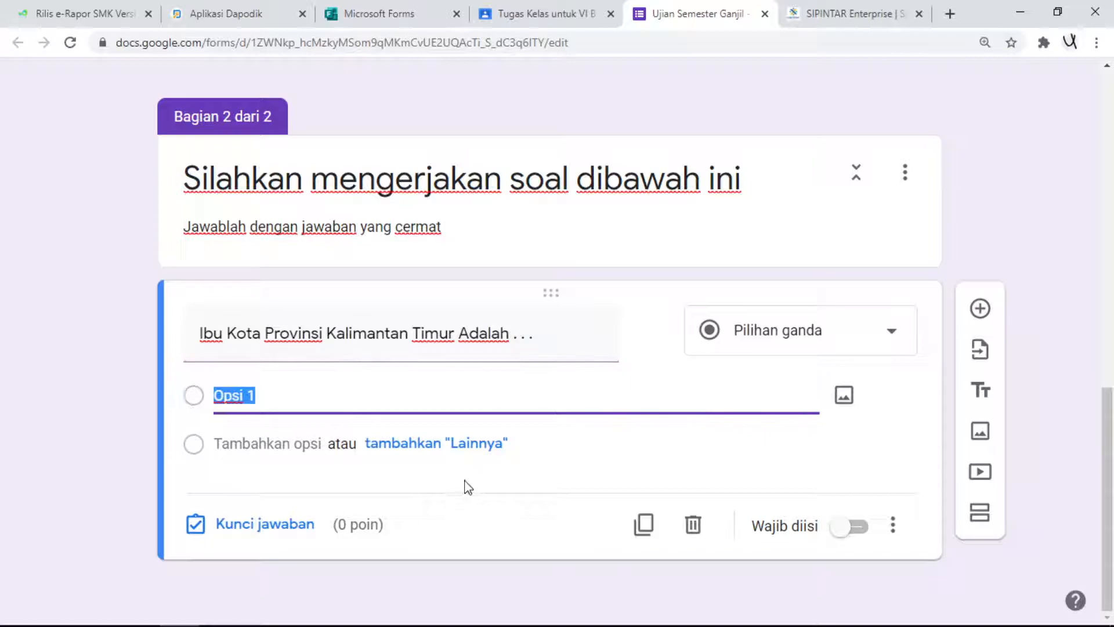
type("Bali")
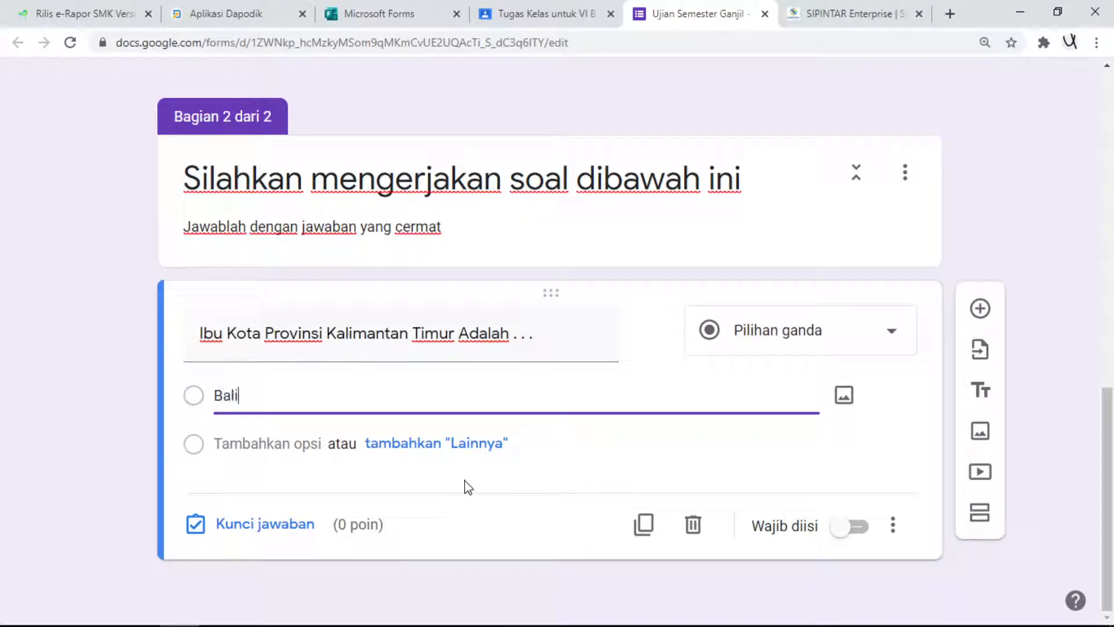
type("kpapan")
left_click(261, 443)
type("Samarinda")
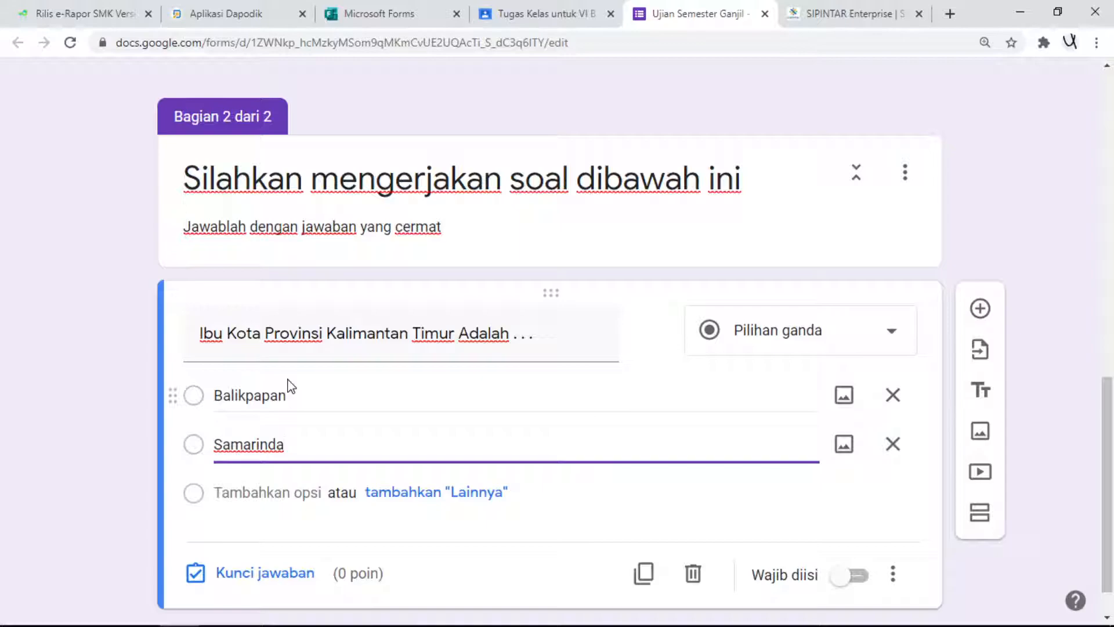
left_click(268, 493)
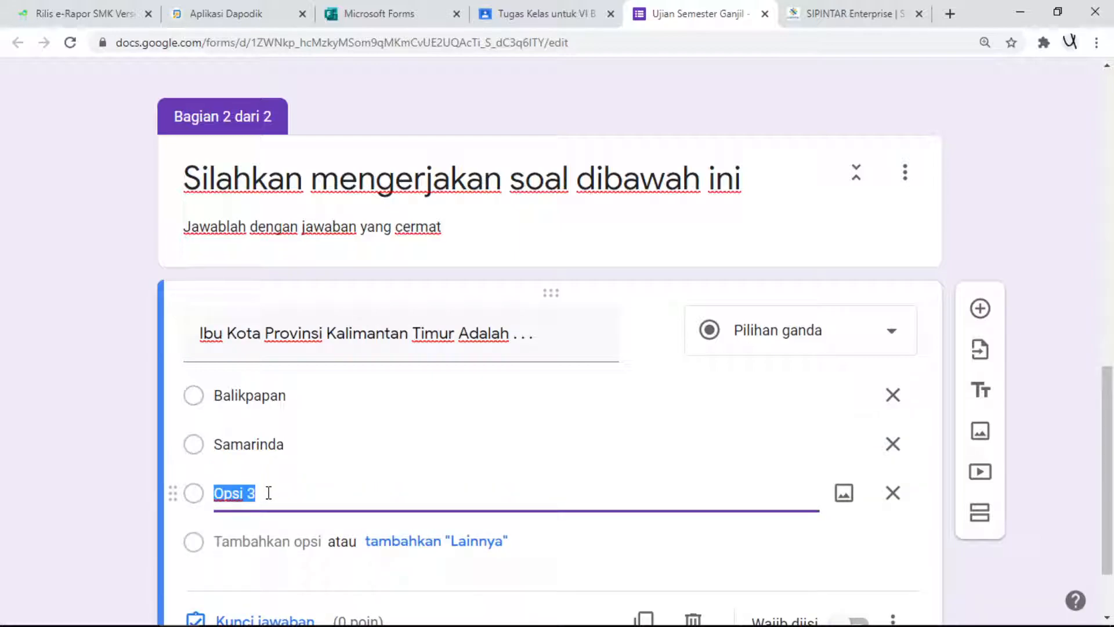
type("K")
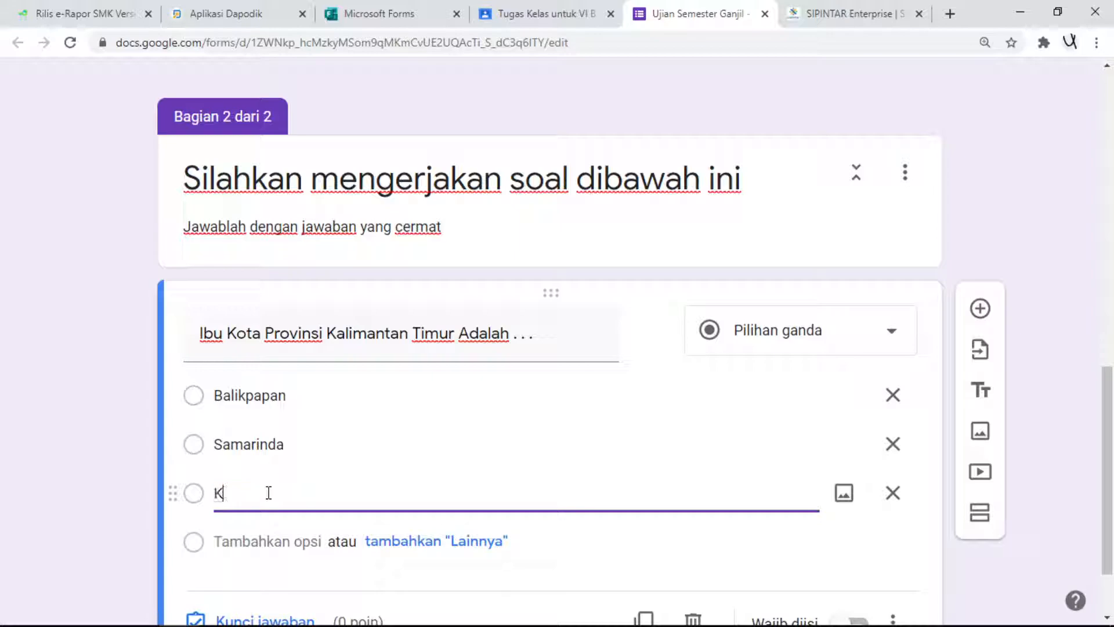
type("uitai Kartanegara")
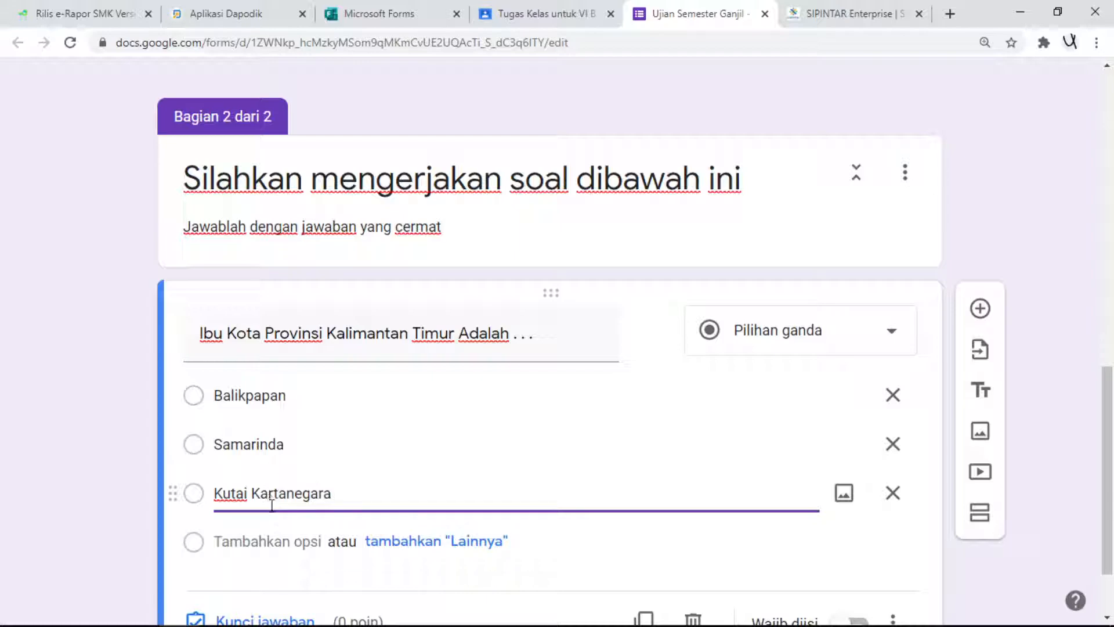
left_click(263, 542)
type("Penajam Paser Utr")
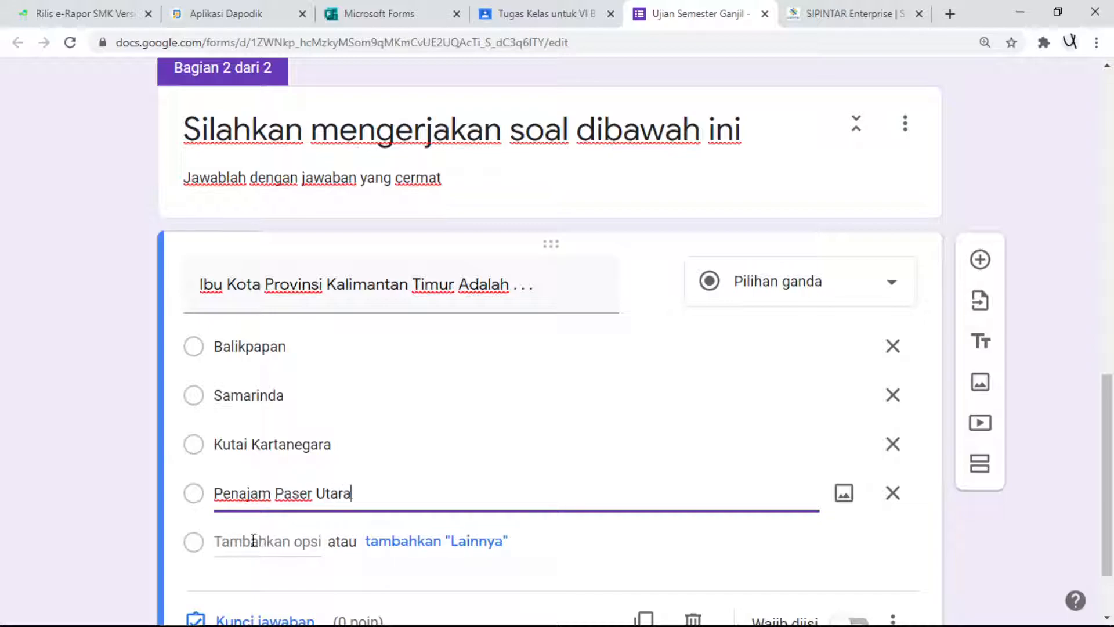
scroll(860, 418, "down", 2)
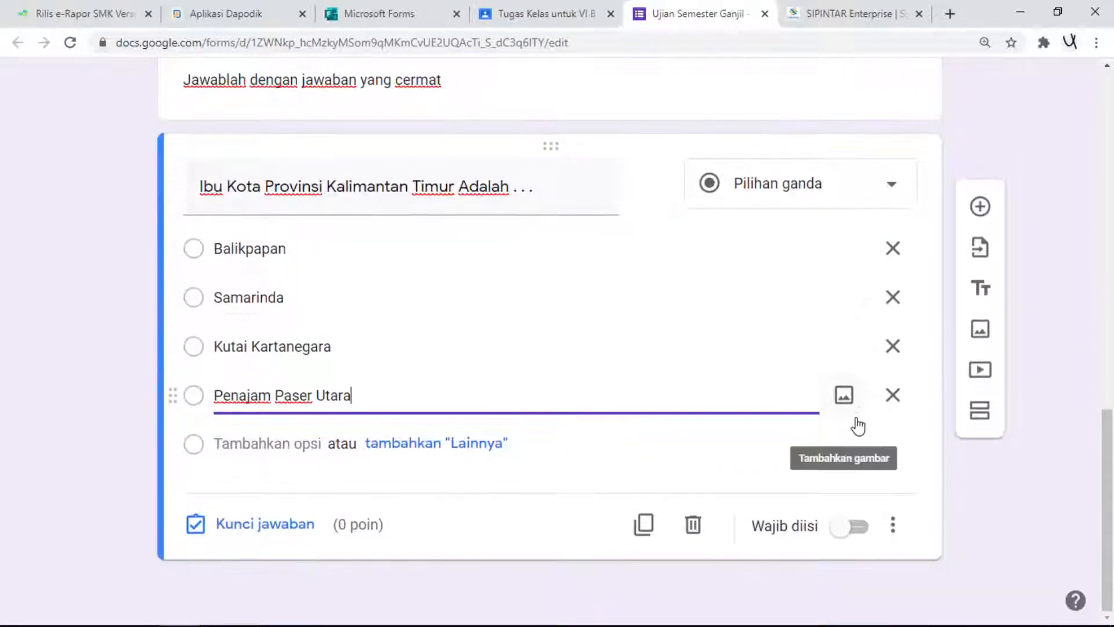
left_click(842, 529)
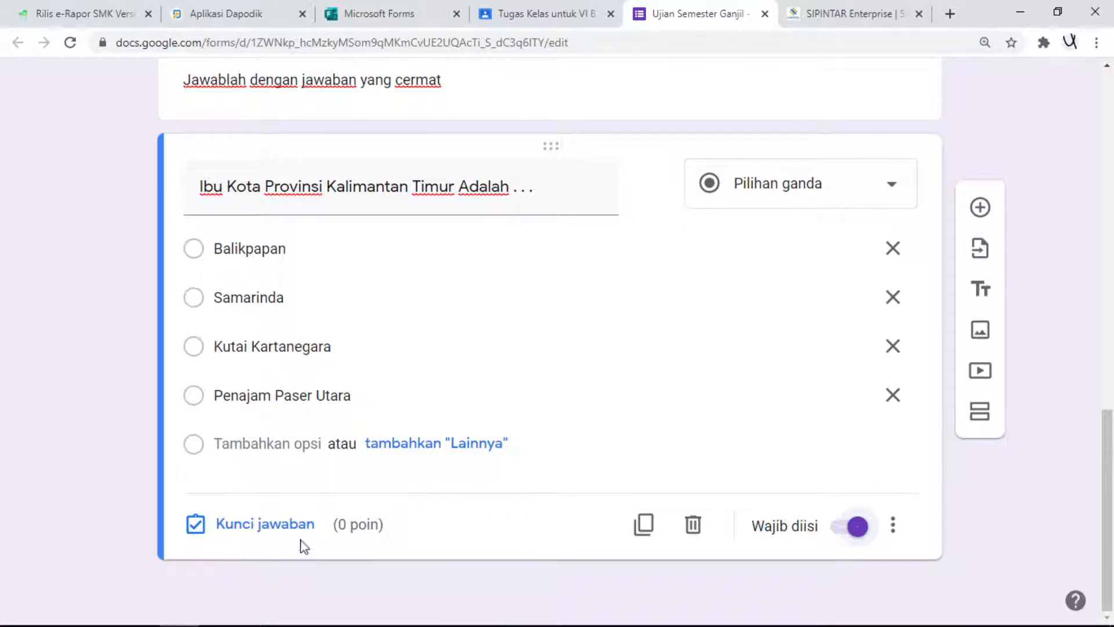
- Set the Kalimantan Timur question's answer key to Samarinda with a value of 50 points
scroll(418, 405, "up", 3)
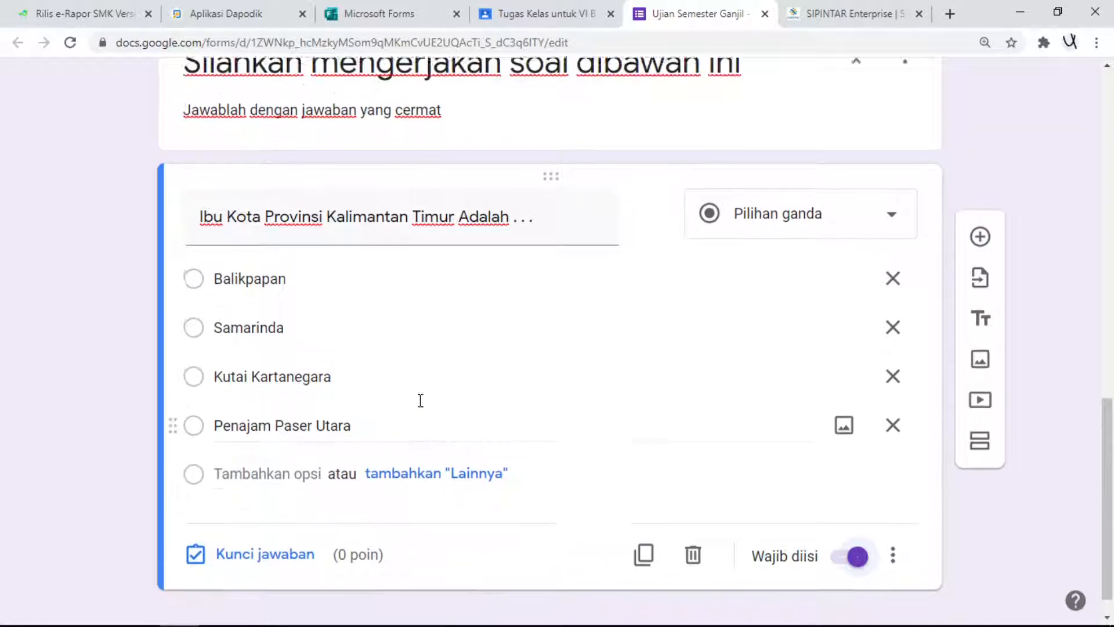
scroll(500, 435, "down", 3)
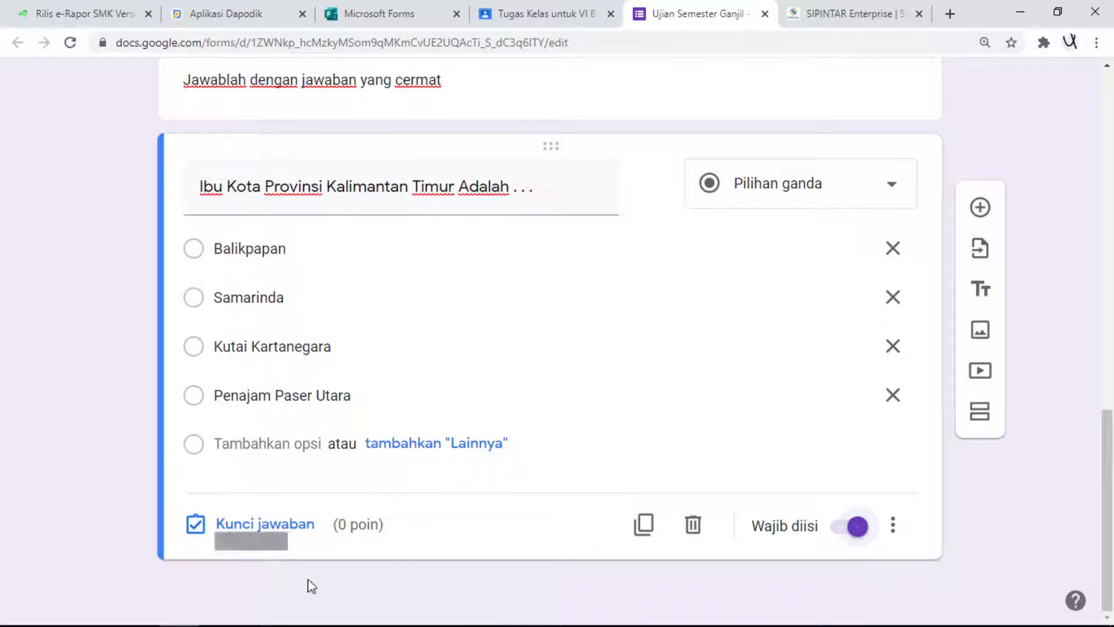
mouse_move(458, 609)
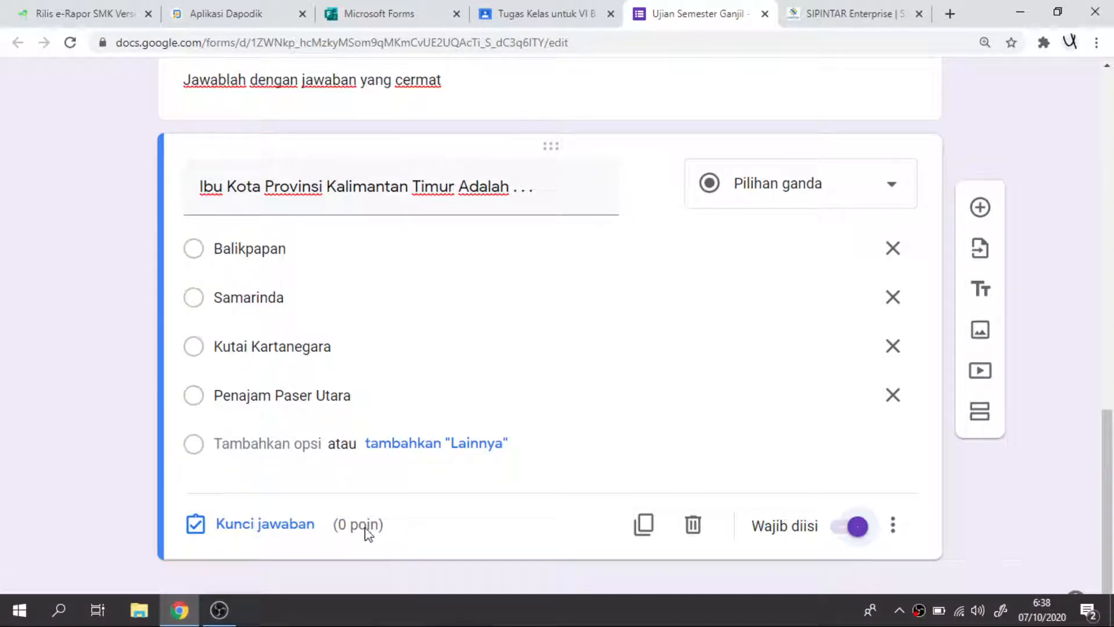
left_click(270, 532)
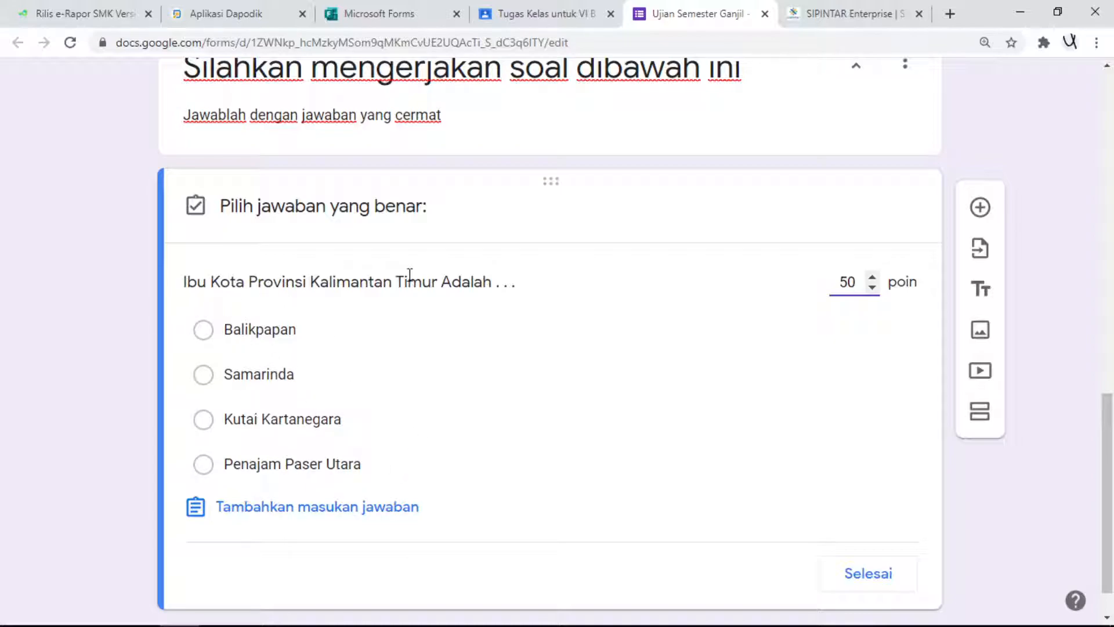
left_click(204, 376)
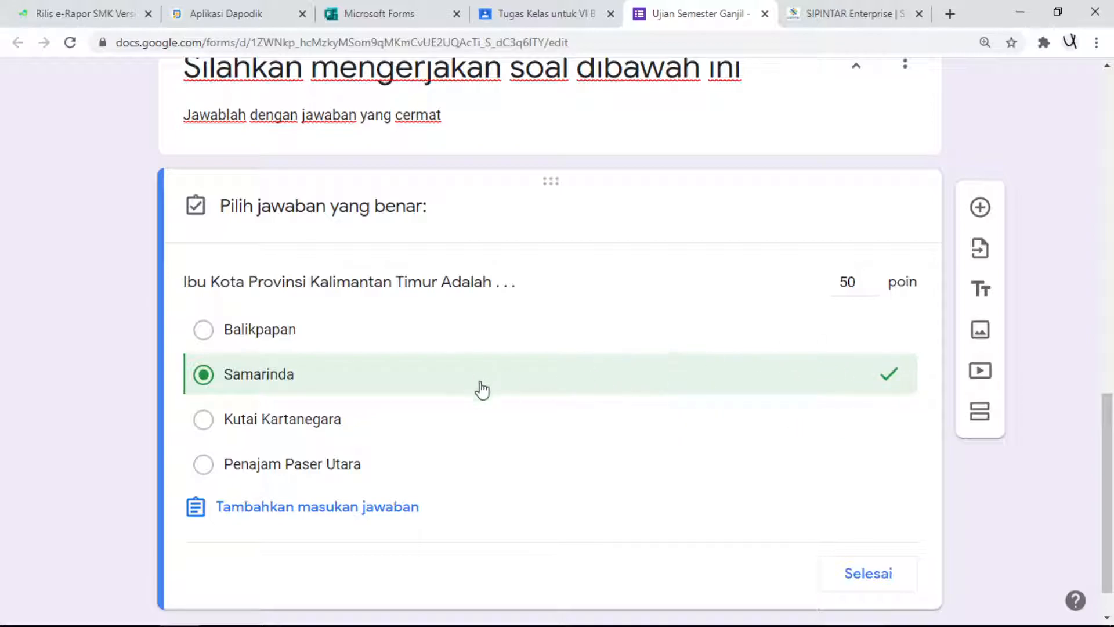
left_click(881, 583)
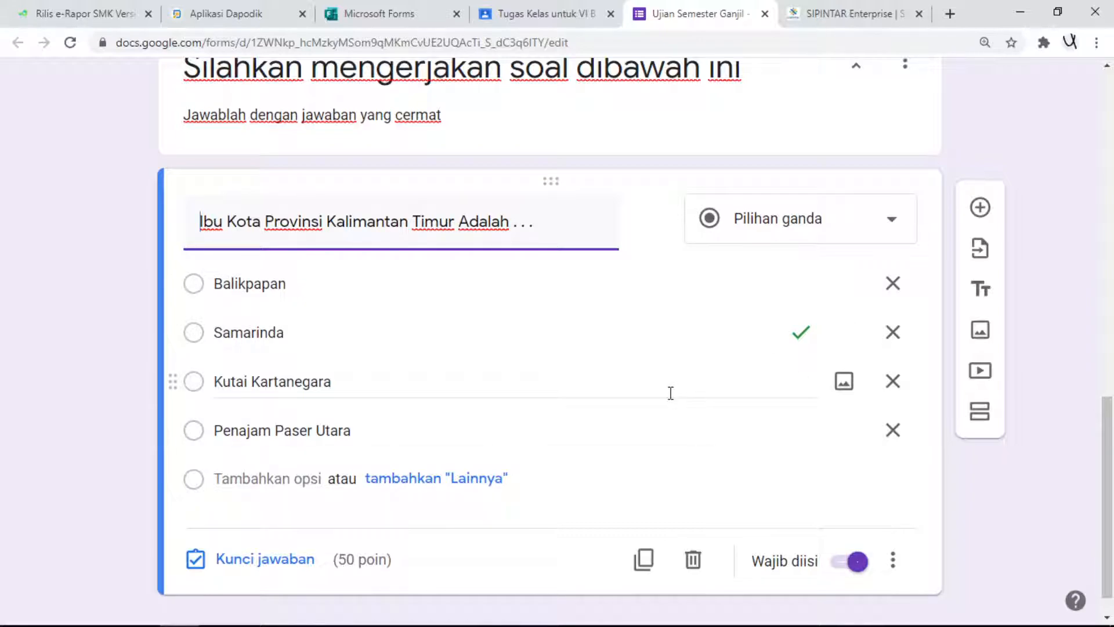
- Add another multiple-choice question reading "Berapa jumlah roda kendaraan mobil . . ." after the Kalimantan Timur question
scroll(667, 395, "down", 1)
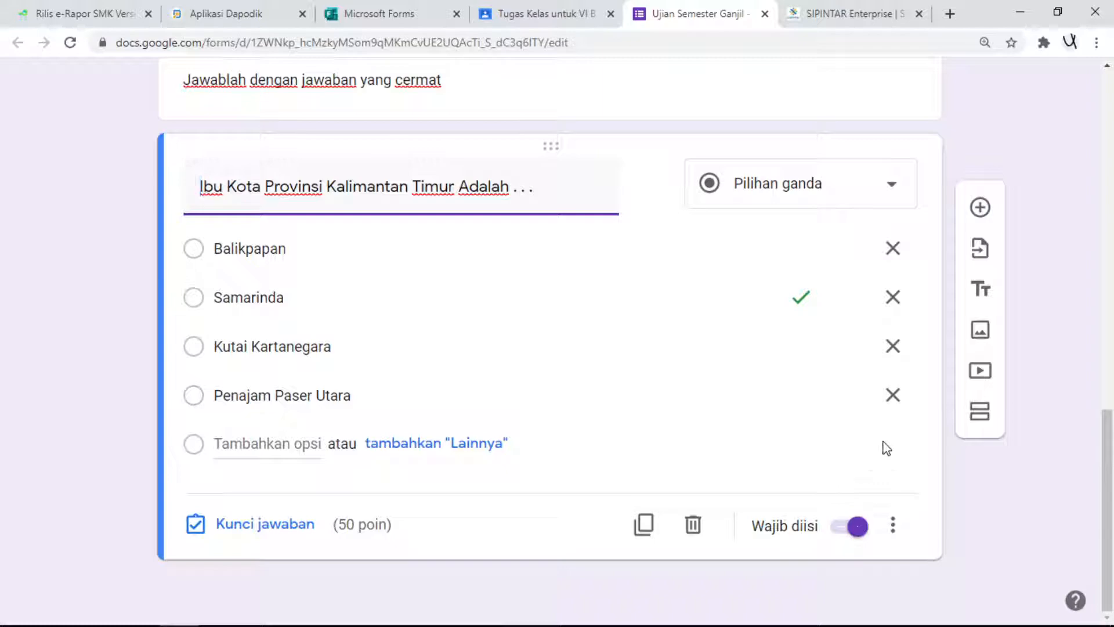
left_click(980, 209)
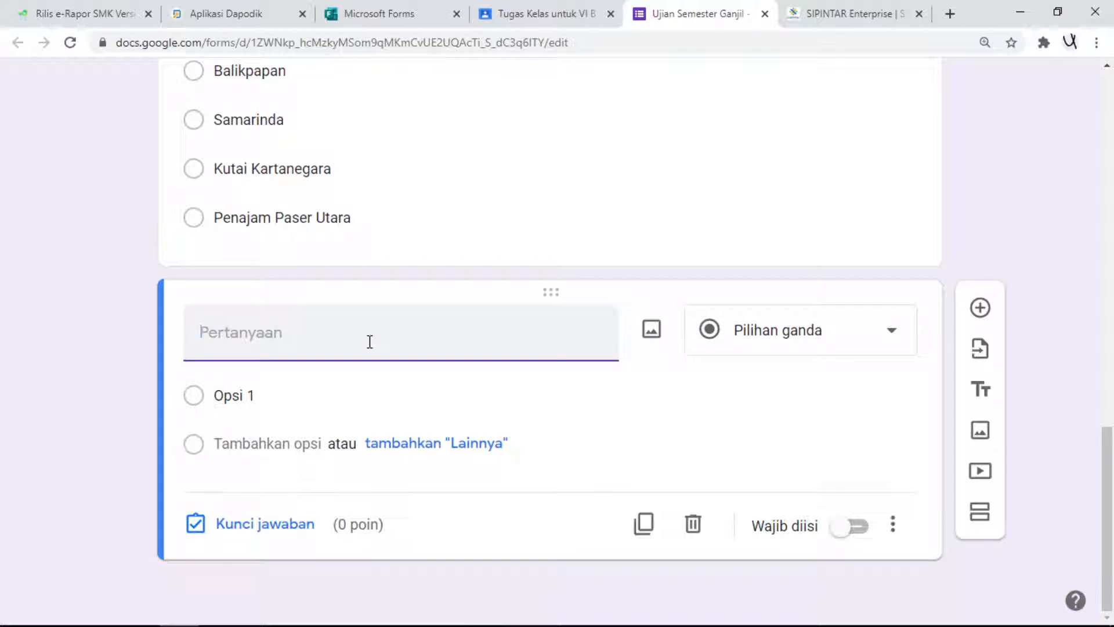
type("Berapa jumlah roda kenda")
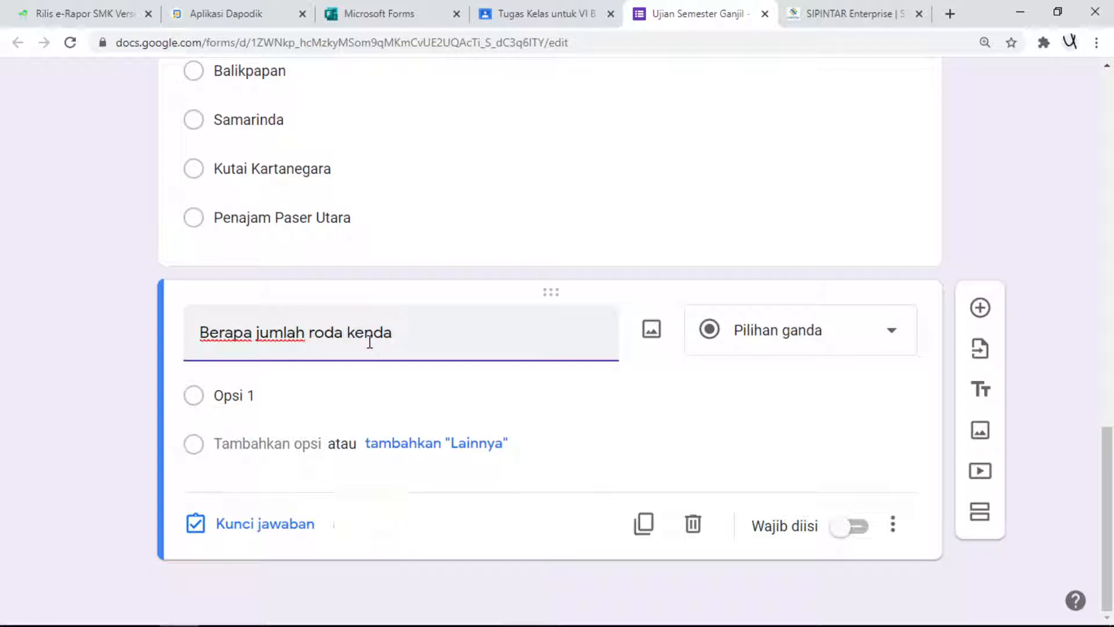
type("raan m")
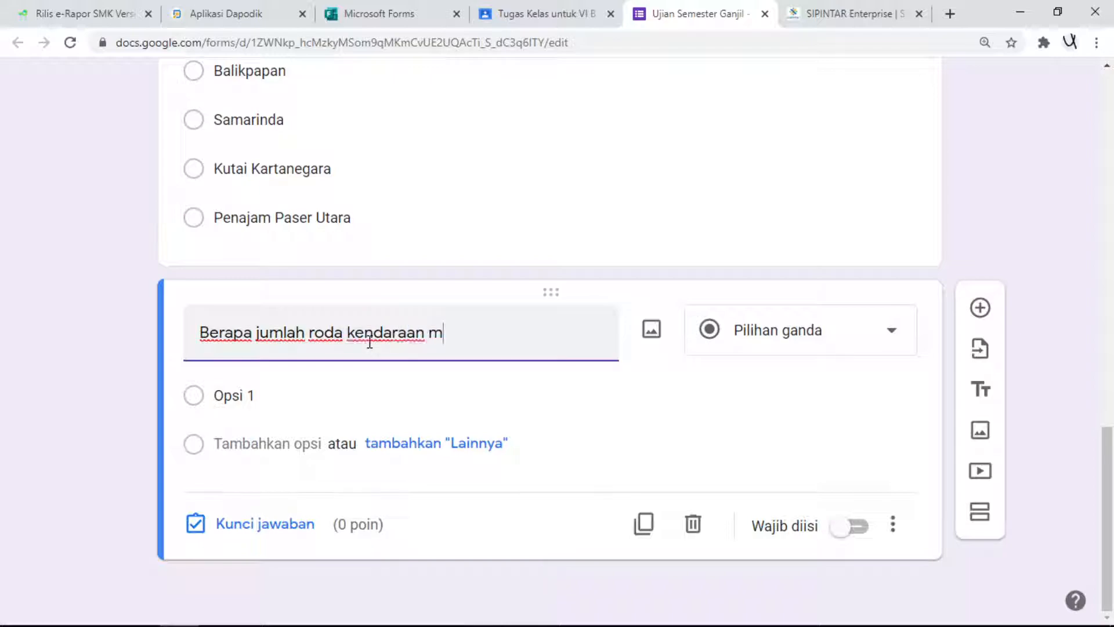
type("obil . . .")
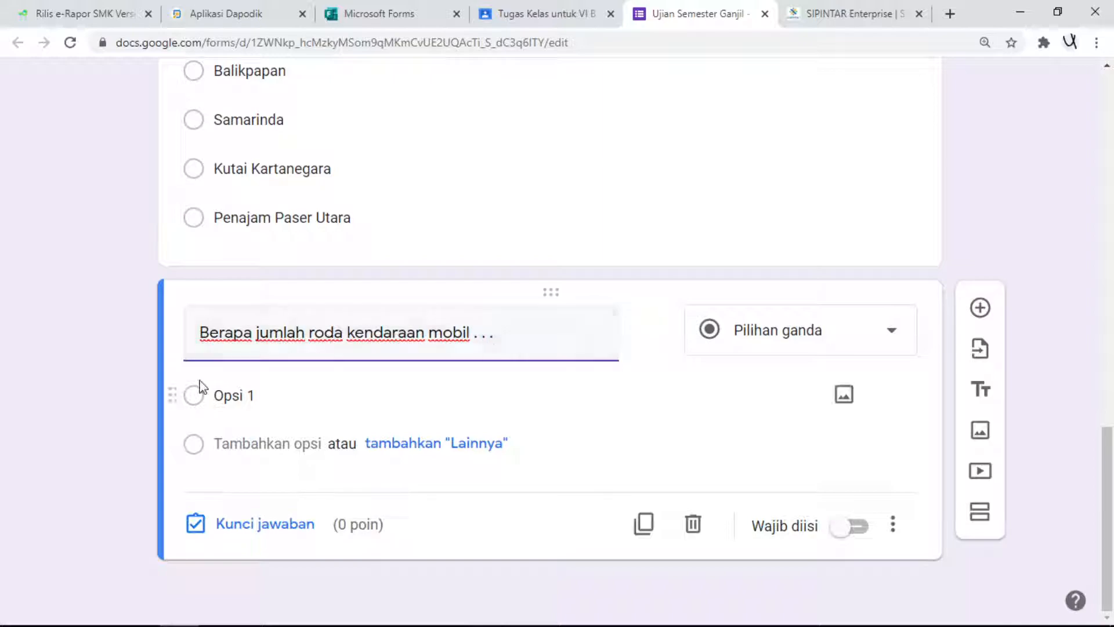
- Enter the answer options 2, 3, 4 and 5 for the car-wheel question and make it required (Wajib diisi)
left_click(275, 396)
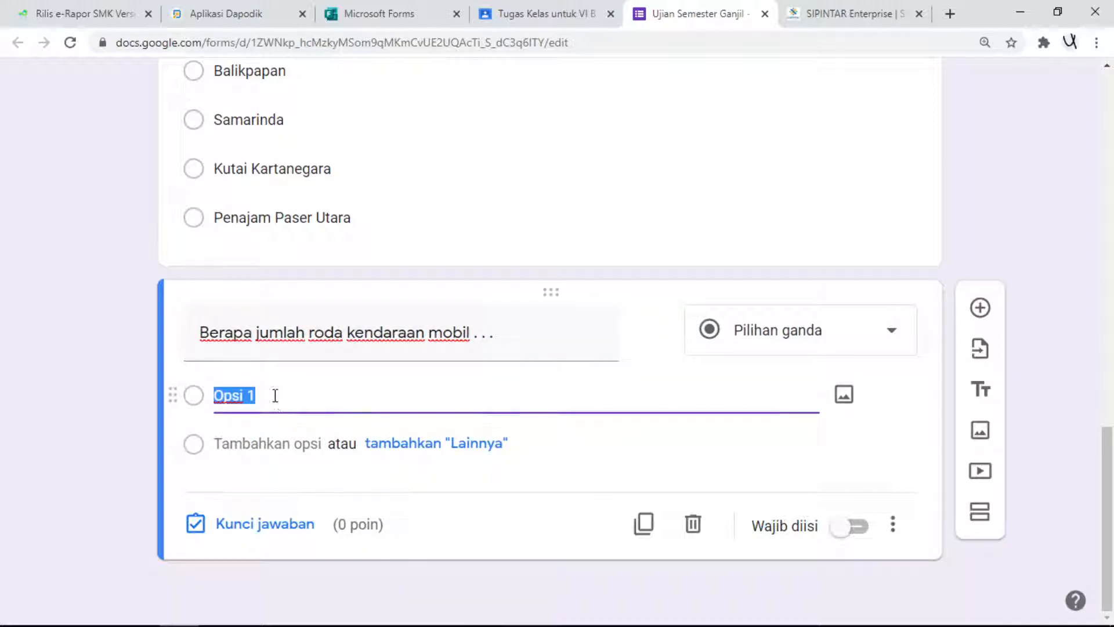
type("2")
left_click(250, 444)
type("3")
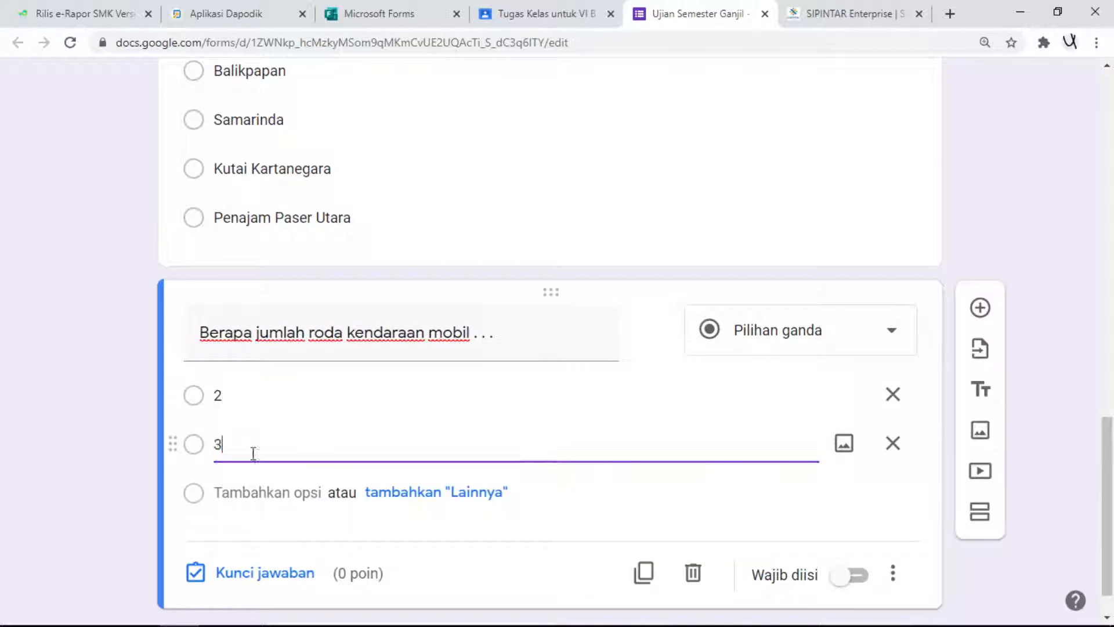
left_click(268, 492)
type("4")
left_click(261, 540)
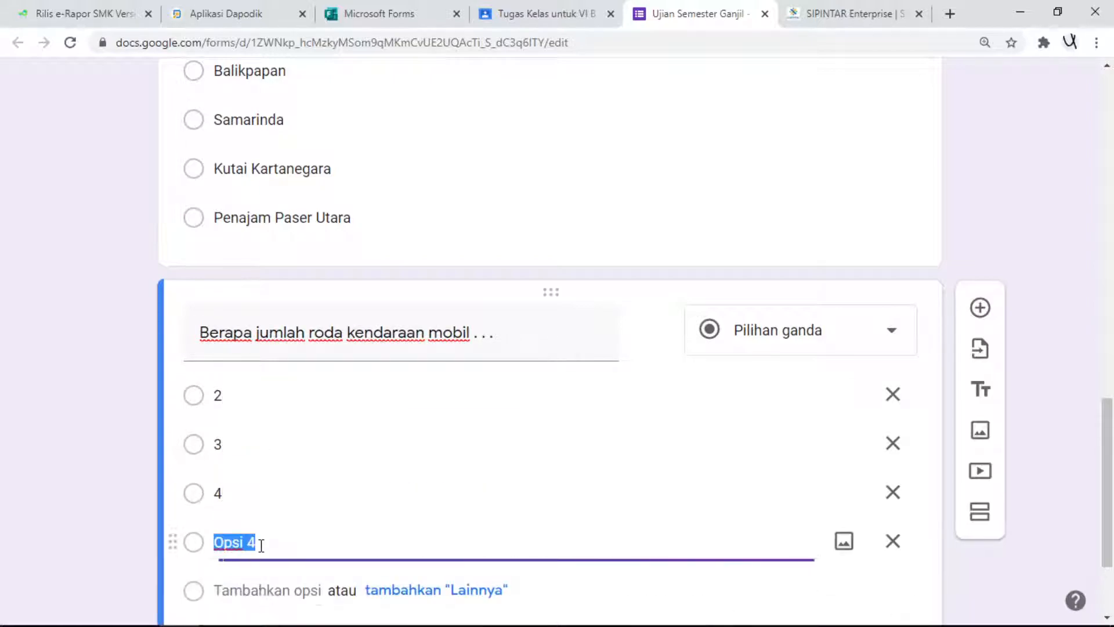
type("5")
scroll(368, 505, "down", 3)
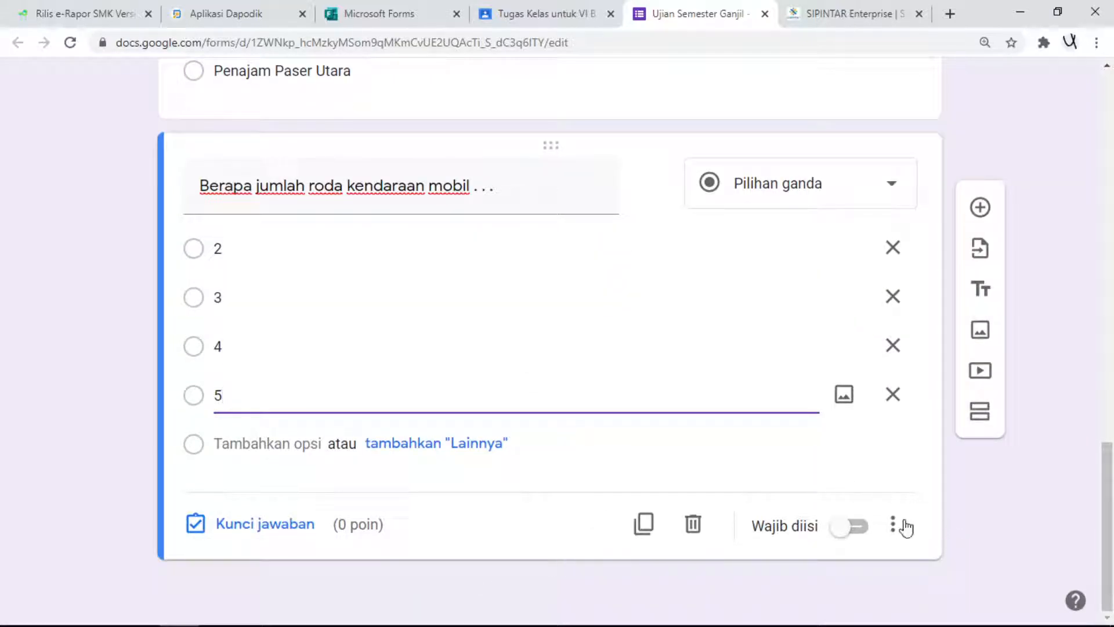
left_click(846, 537)
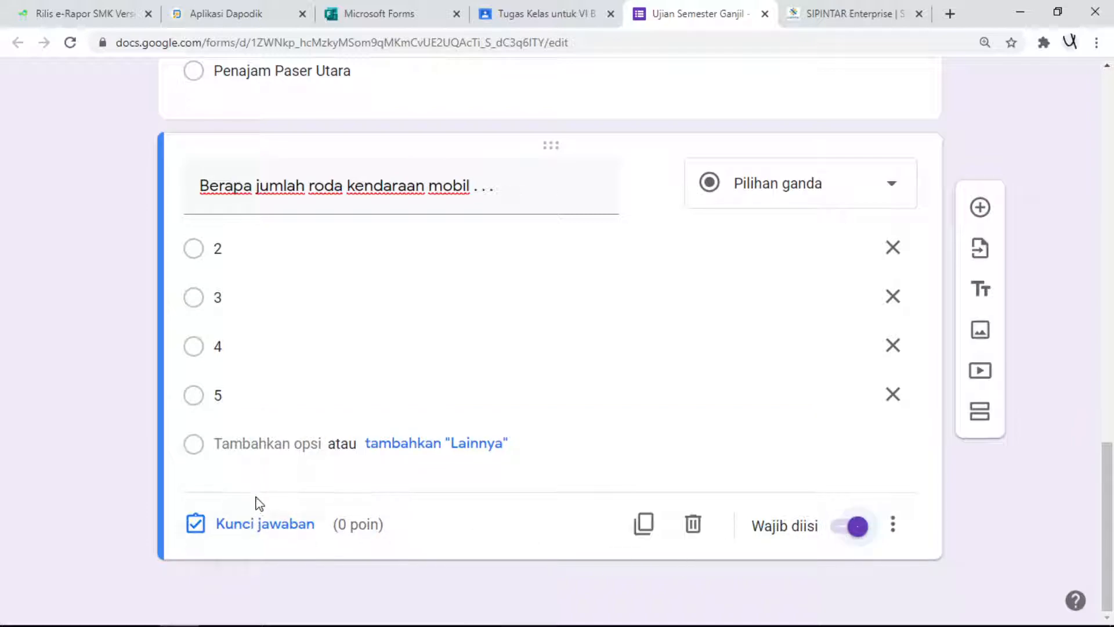
- Set the car-wheel question's answer key to 4 with a value of 50 points
scroll(382, 206, "up", 1)
scroll(382, 205, "up", 2)
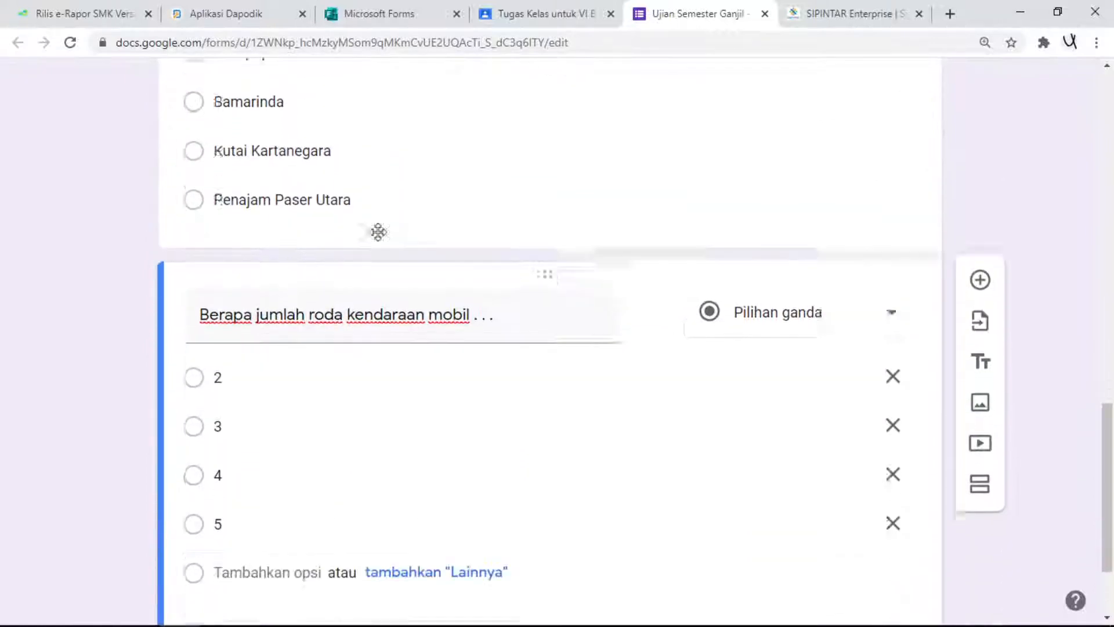
scroll(377, 232, "down", 3)
left_click(283, 528)
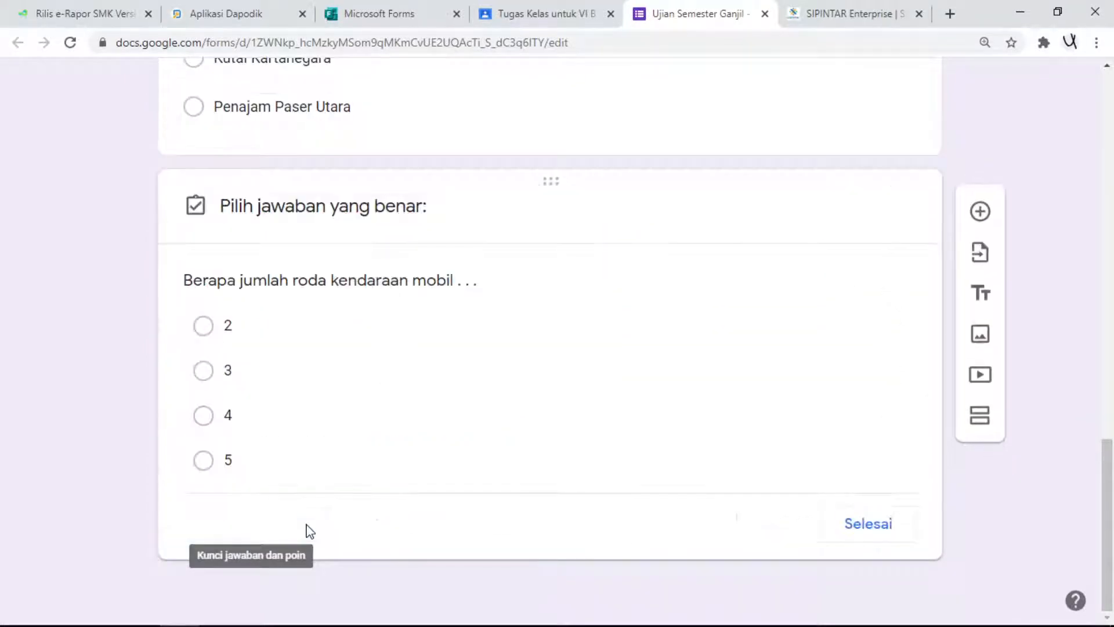
type("50")
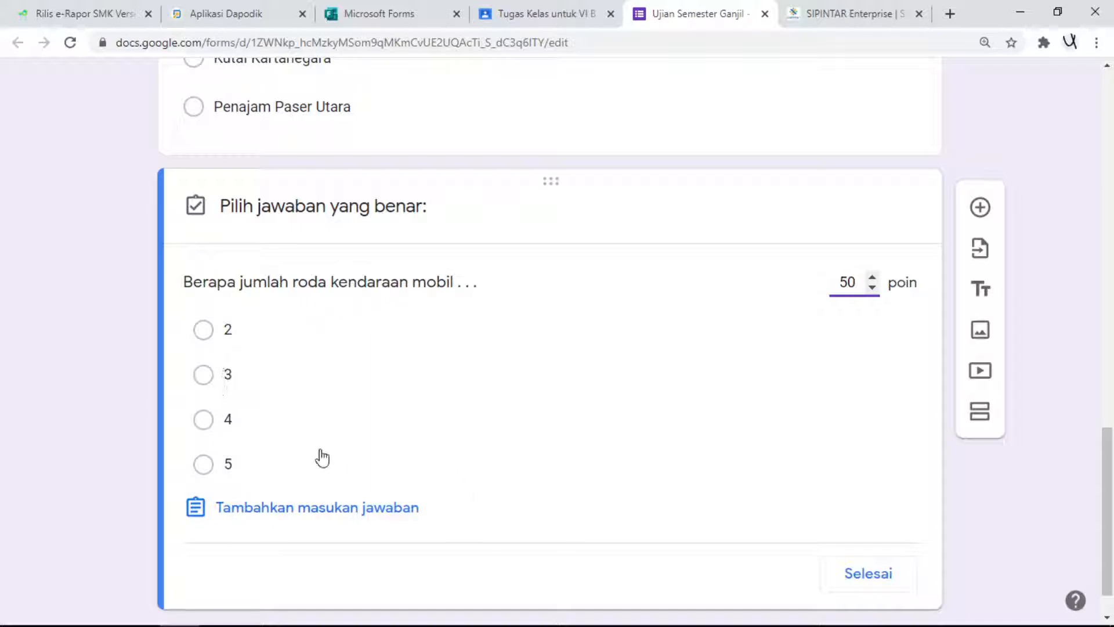
left_click(204, 420)
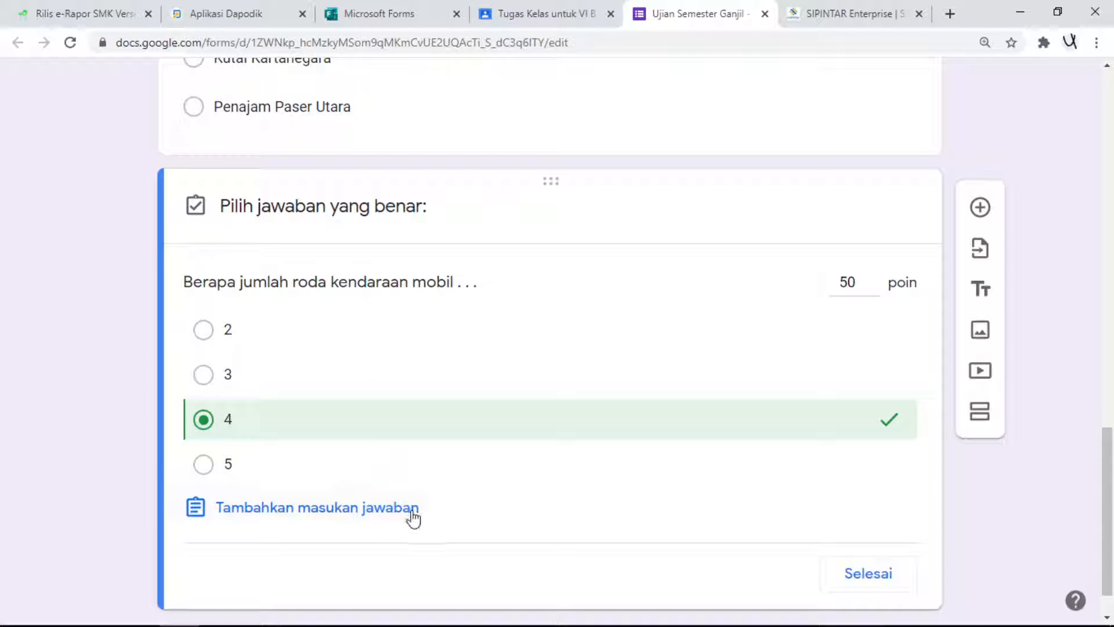
left_click(875, 580)
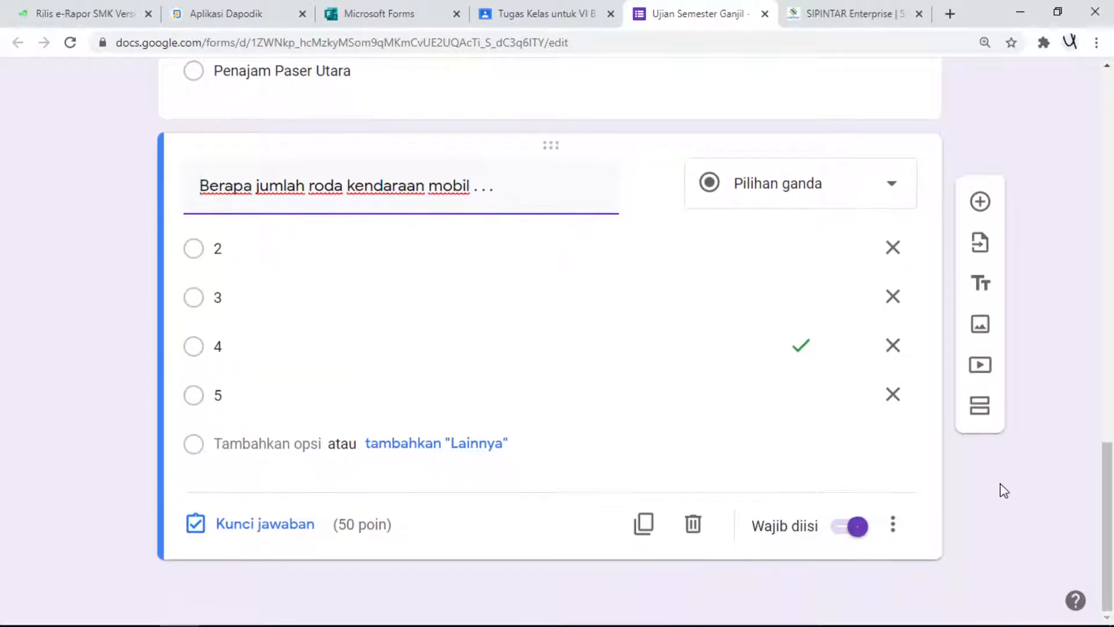
- Preview the form and try to continue to the next section with the required student data left empty
scroll(1003, 493, "up", 12)
scroll(1010, 492, "up", 8)
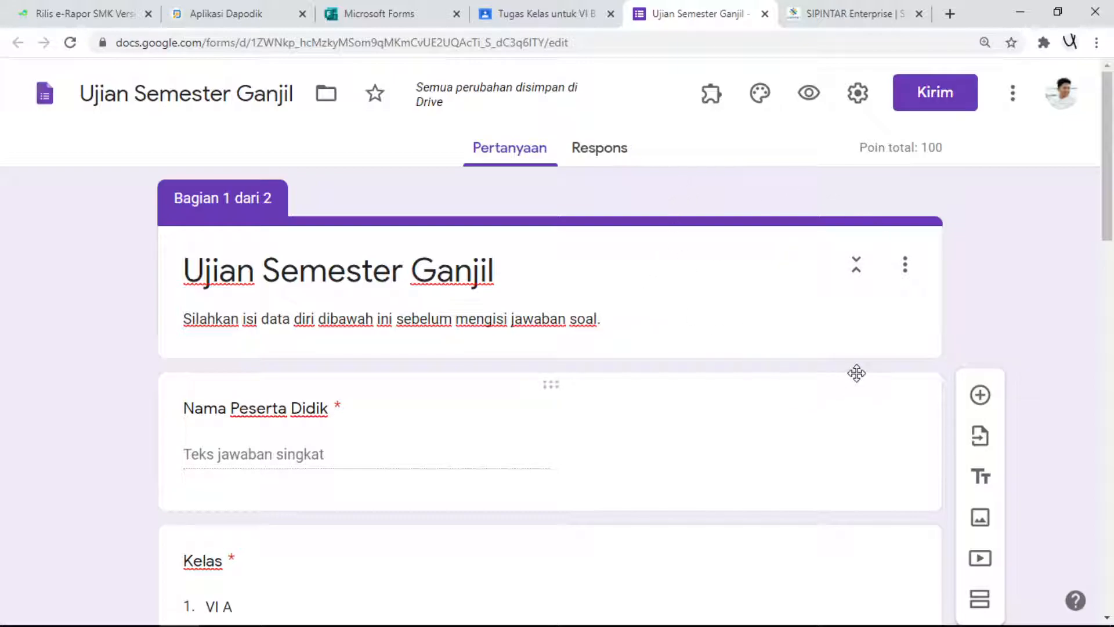
scroll(855, 373, "down", 10)
scroll(840, 380, "up", 6)
scroll(850, 394, "up", 4)
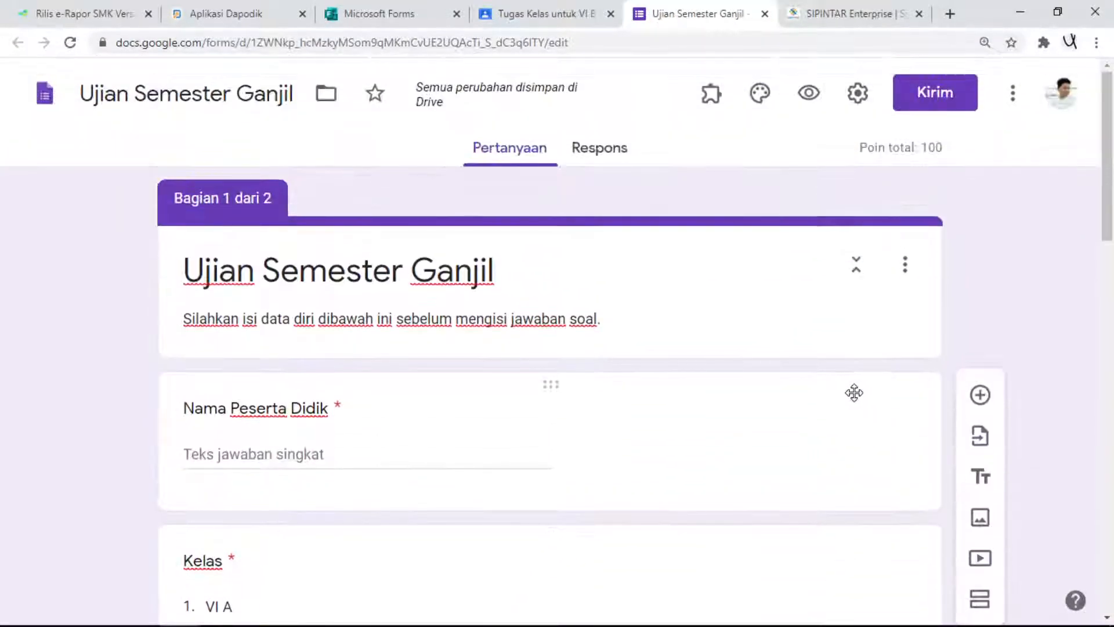
left_click(810, 94)
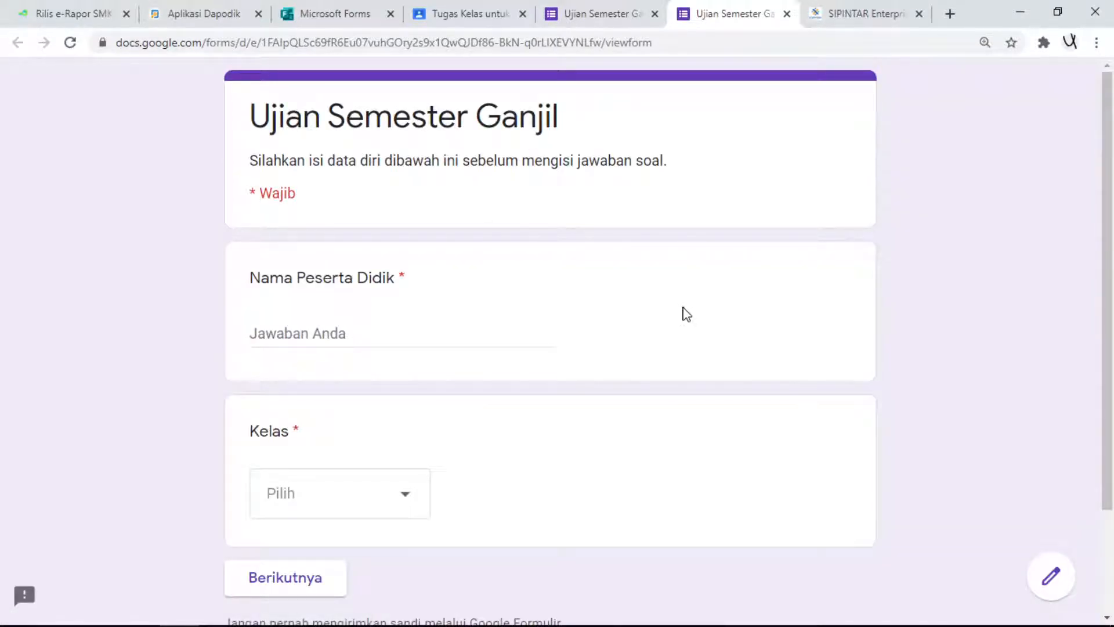
scroll(682, 314, "down", 2)
scroll(667, 316, "up", 2)
scroll(670, 315, "down", 2)
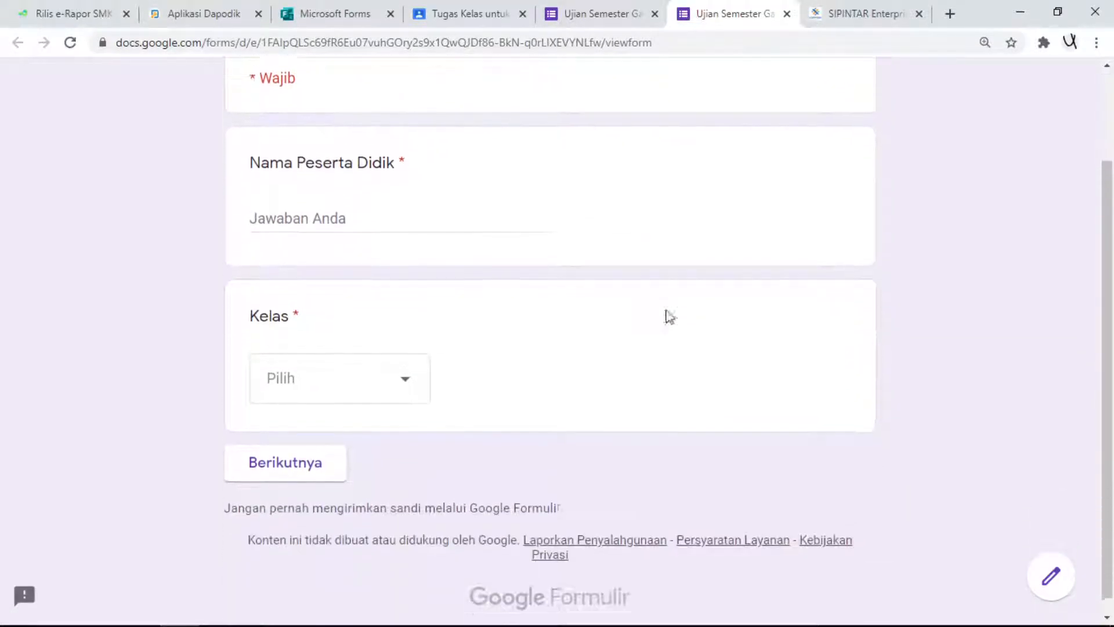
left_click(312, 457)
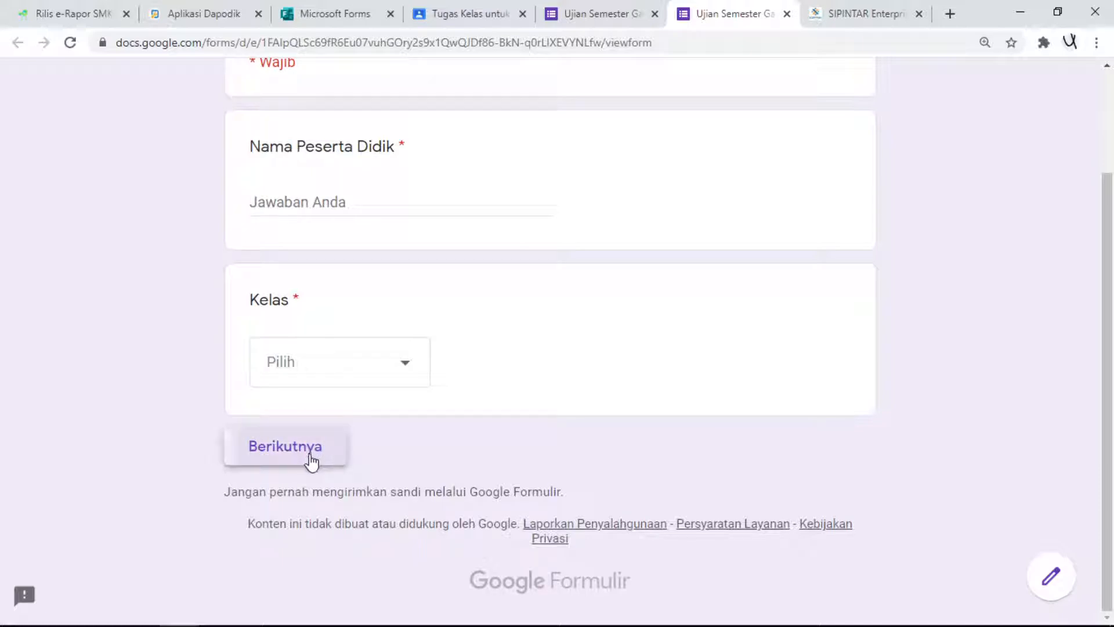
scroll(381, 288, "up", 1)
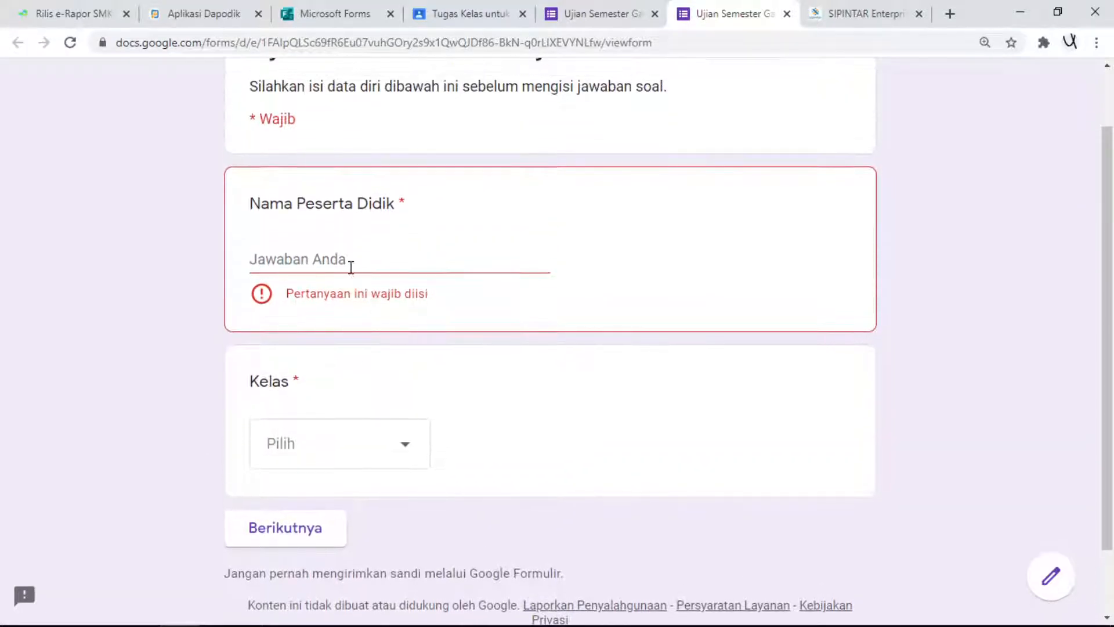
- Fill in the student's name, choose class V A and continue to the question section
left_click(349, 258)
type("aris")
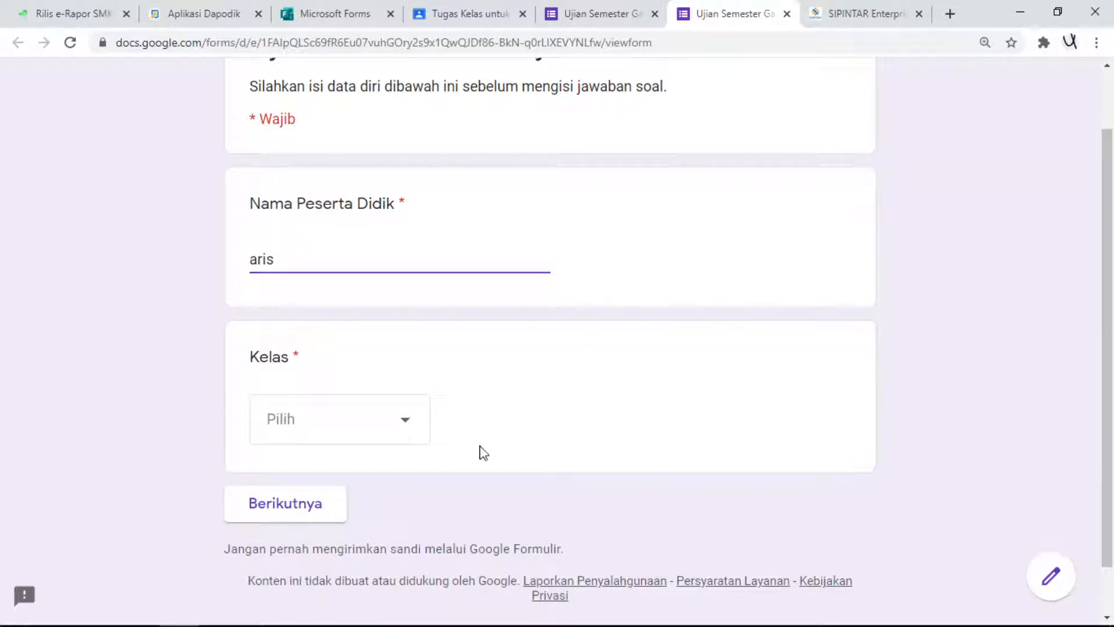
left_click(400, 421)
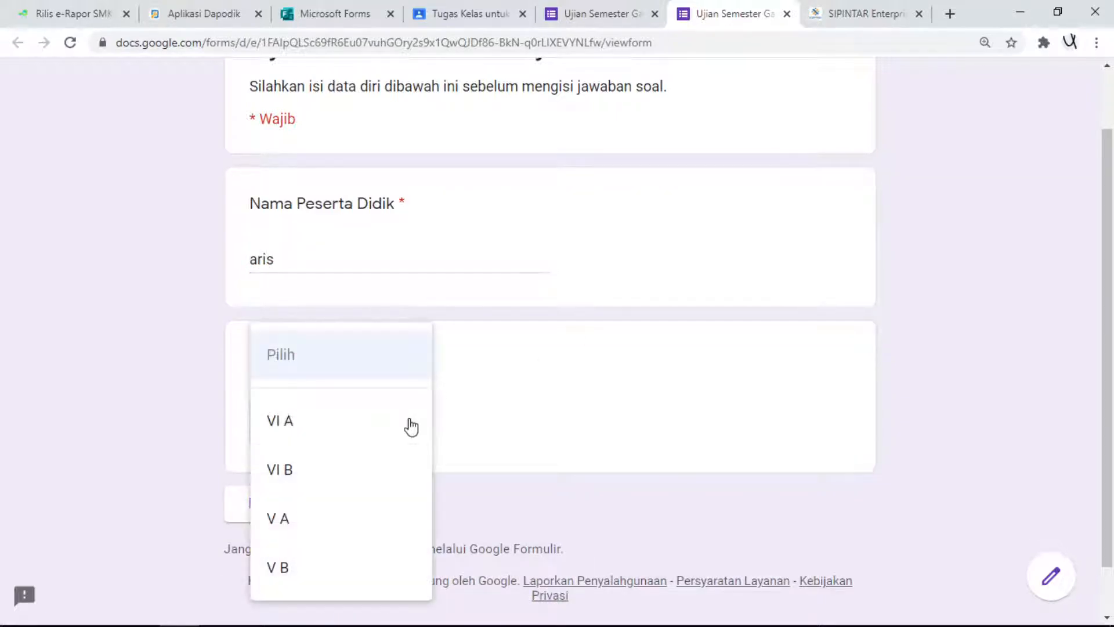
left_click(322, 538)
left_click(303, 518)
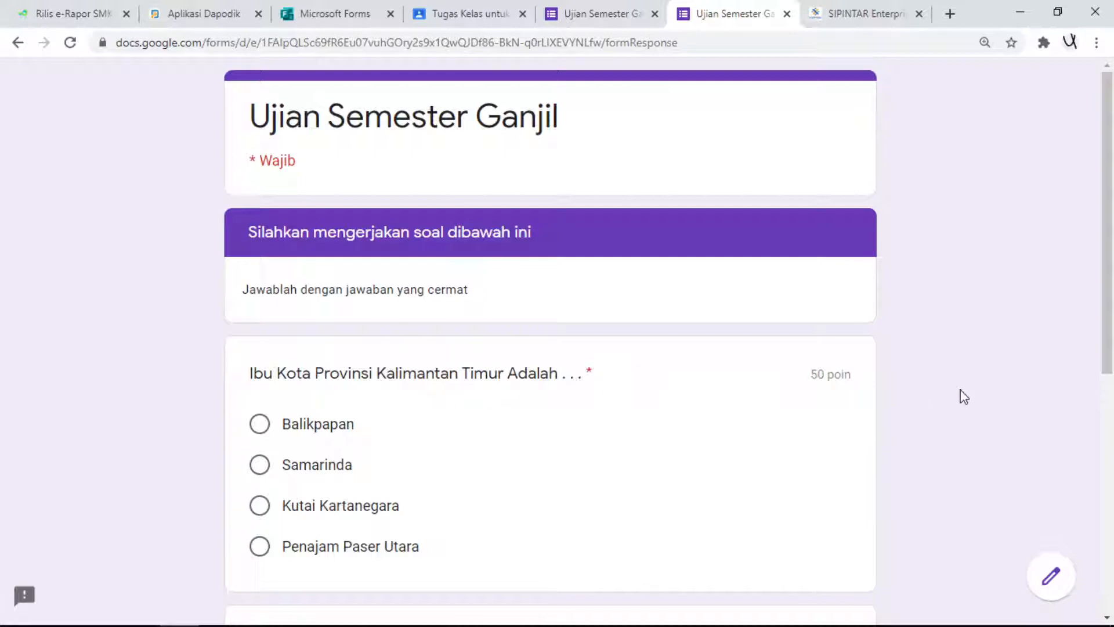
- Answer Samarinda for the Kalimantan Timur question and 4 for the car-wheel question, and submit the response
scroll(836, 379, "down", 1)
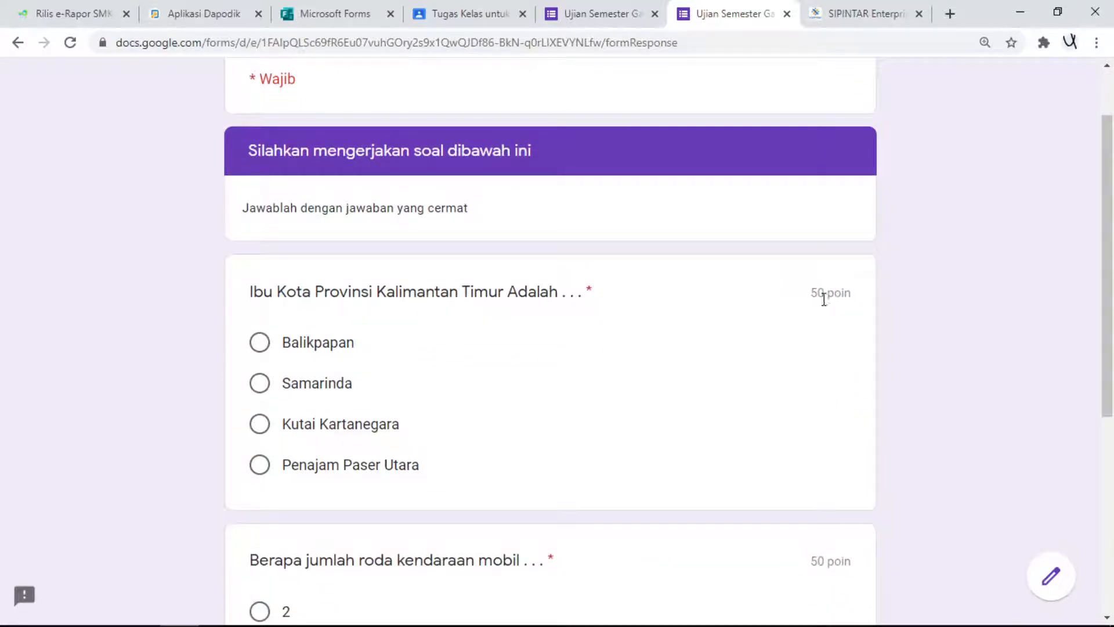
scroll(806, 337, "down", 4)
scroll(614, 401, "up", 4)
left_click(274, 393)
scroll(356, 420, "down", 4)
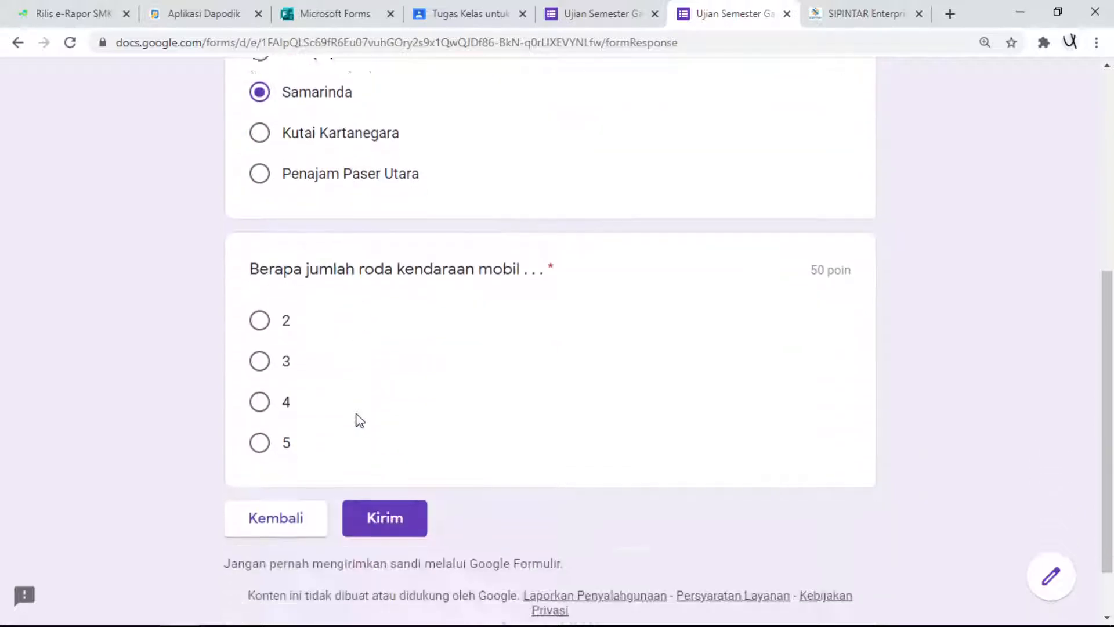
left_click(262, 374)
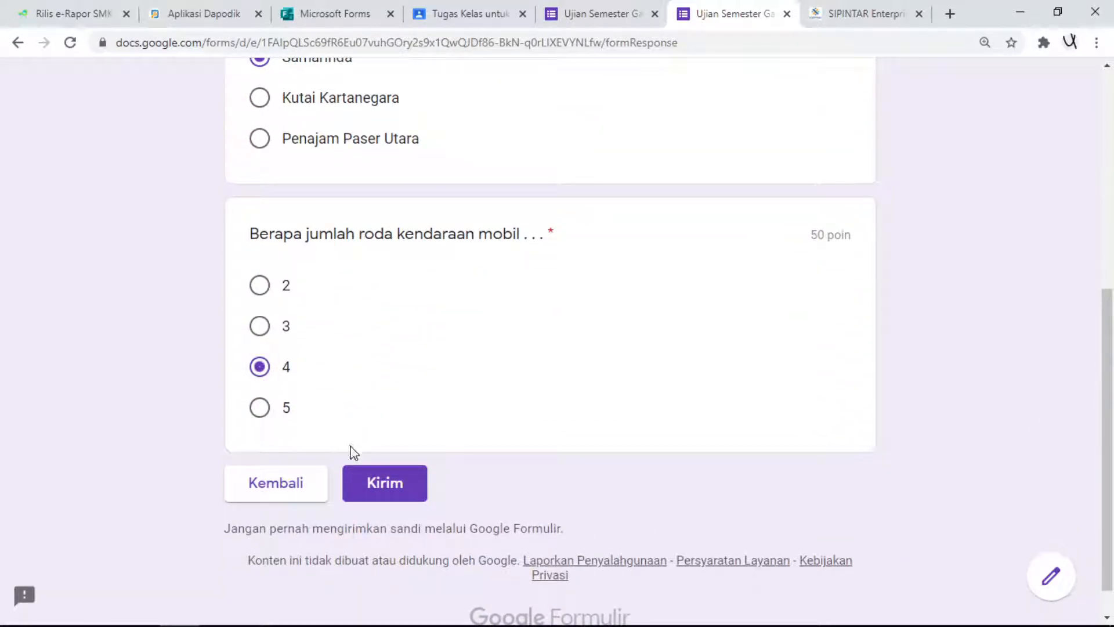
left_click(387, 493)
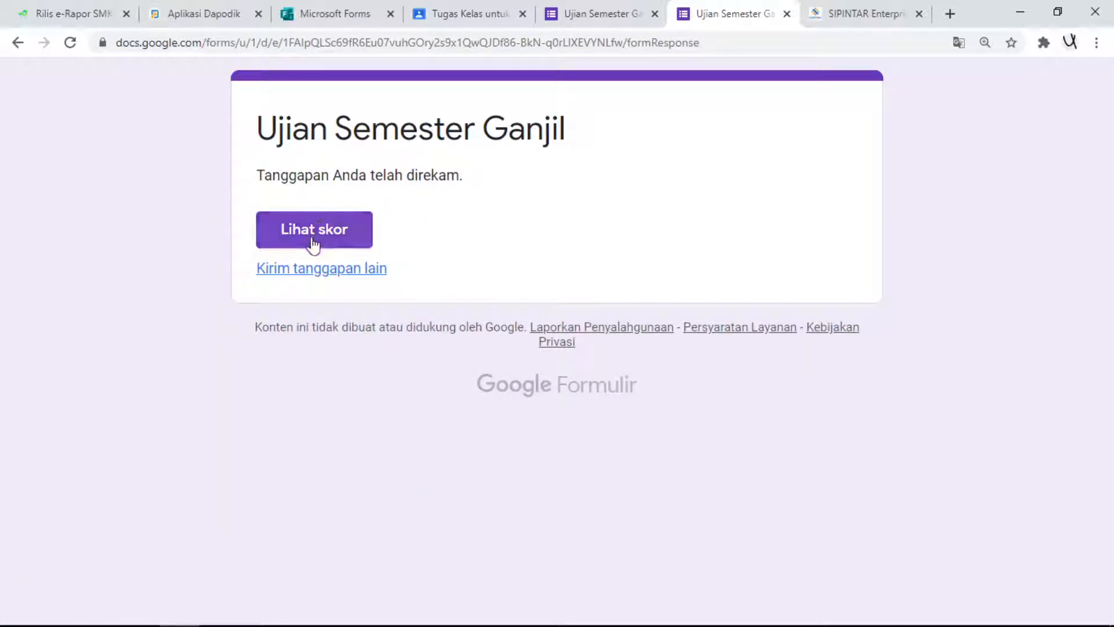
- View the submitted response's score, examine the marking of both questions, and close the score page
left_click(362, 246)
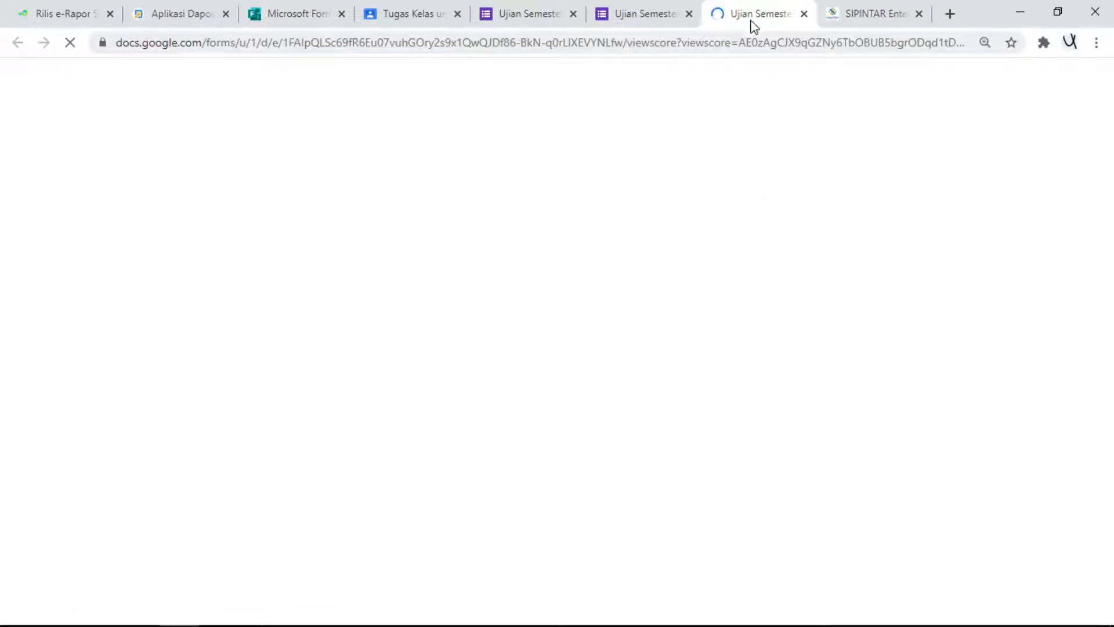
scroll(676, 371, "down", 4)
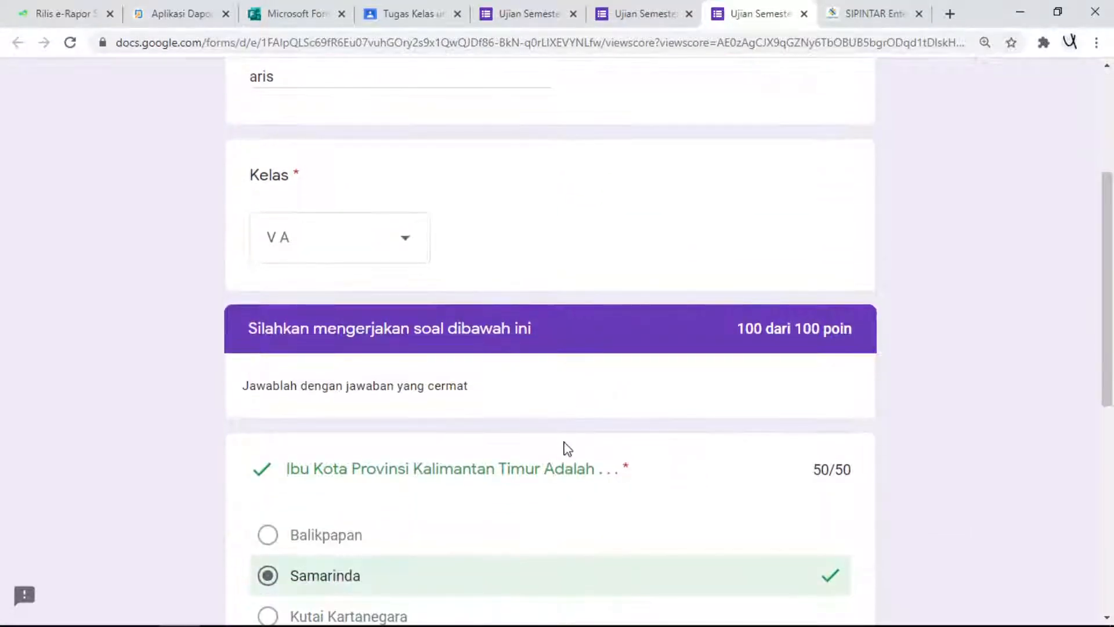
scroll(565, 447, "down", 4)
scroll(547, 435, "up", 3)
scroll(405, 331, "down", 7)
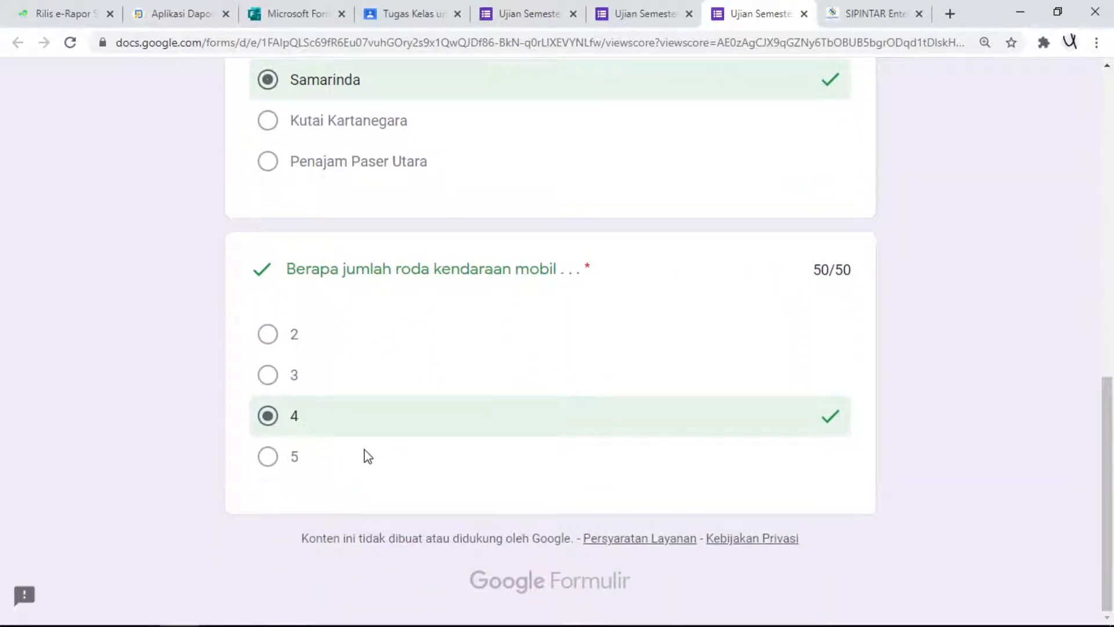
scroll(368, 456, "up", 5)
left_click(804, 14)
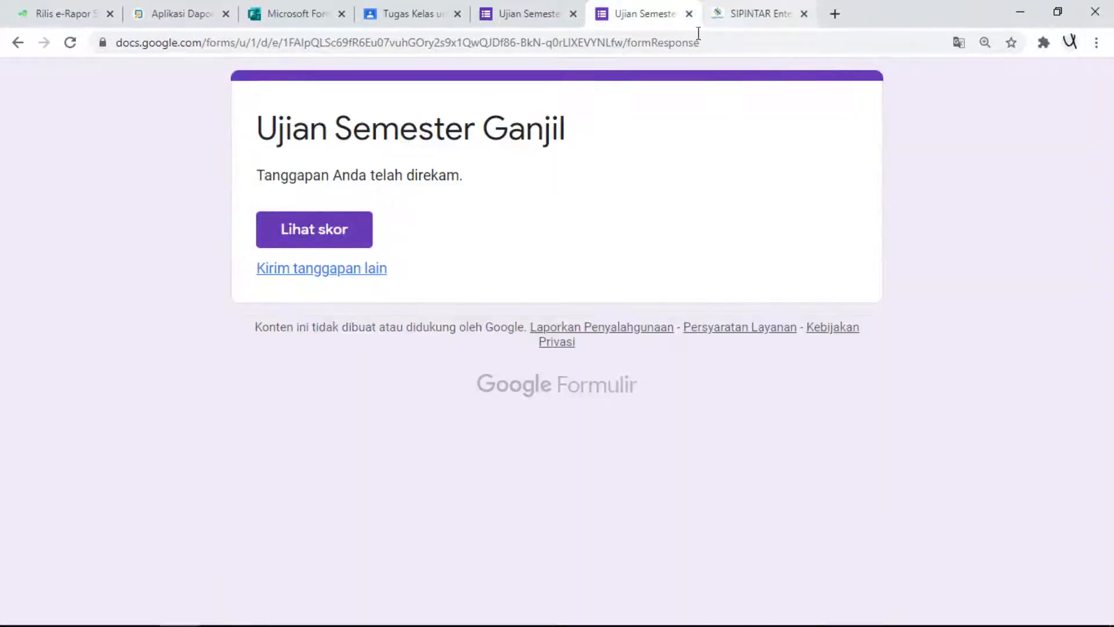
- Close the form's submitted-response page and return to the form editor
left_click(525, 15)
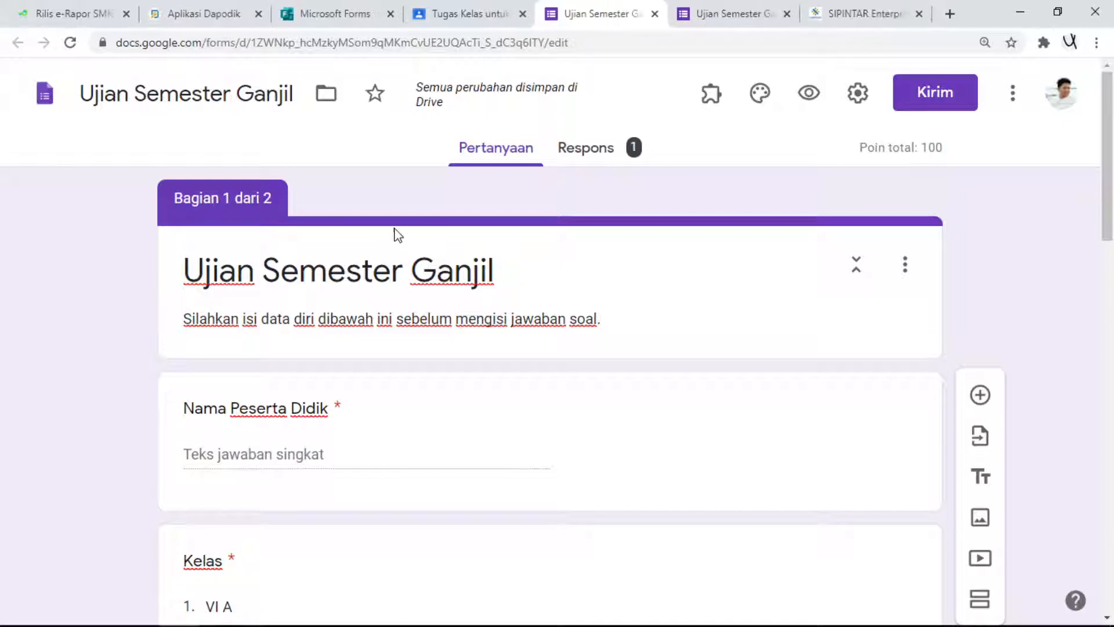
left_click(727, 16)
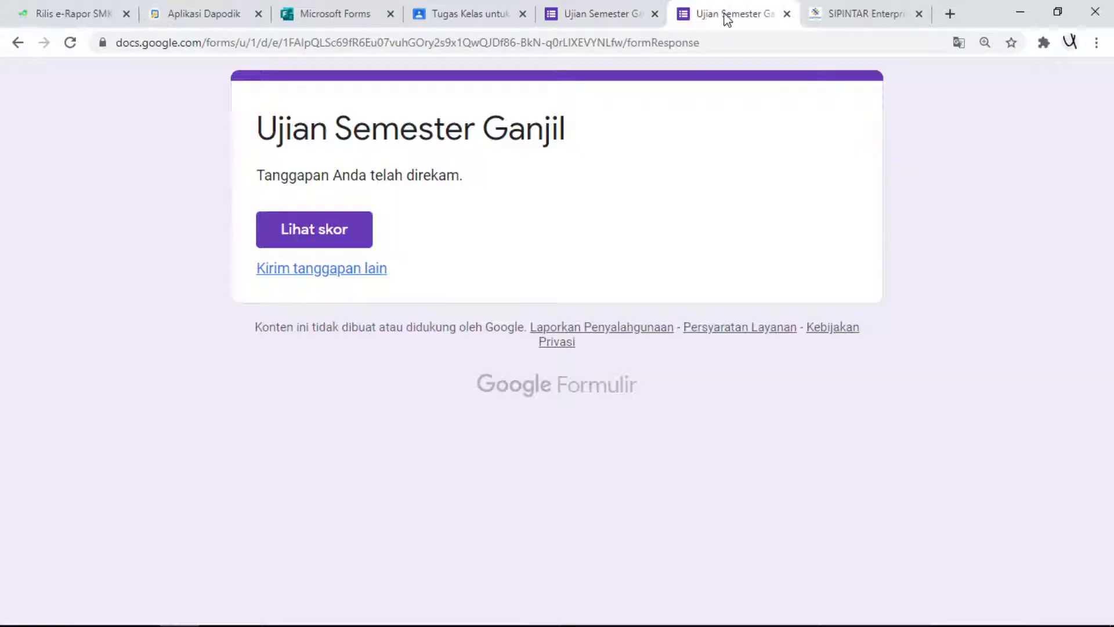
left_click(787, 14)
left_click(607, 14)
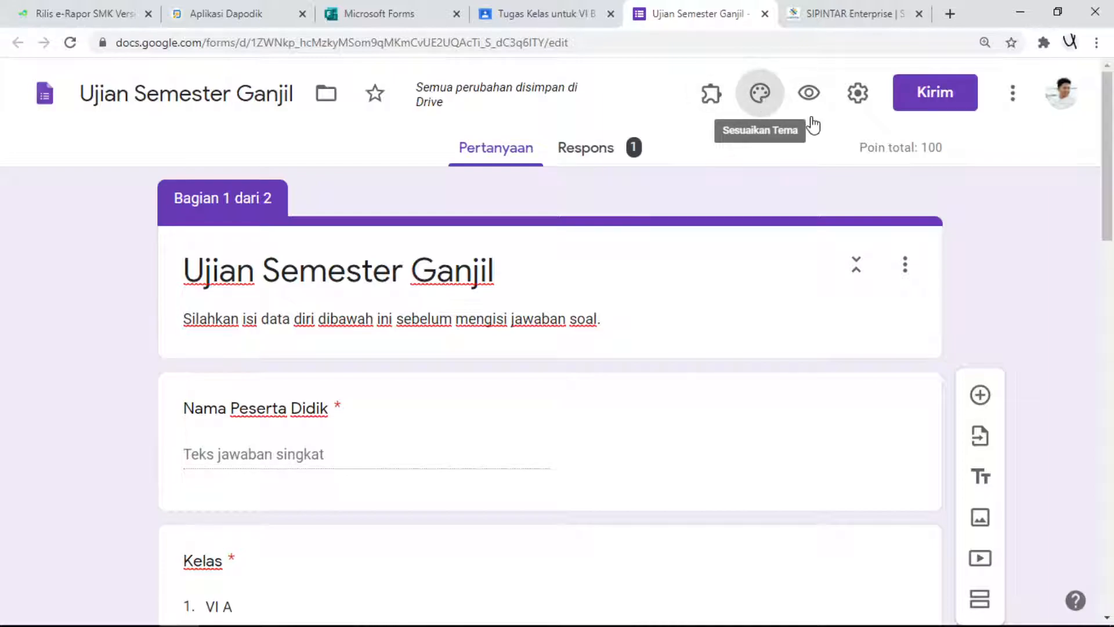
- Set the form's theme colour to orange and insert the Kantor dan Sekolah header image of hands leafing through files
left_click(760, 94)
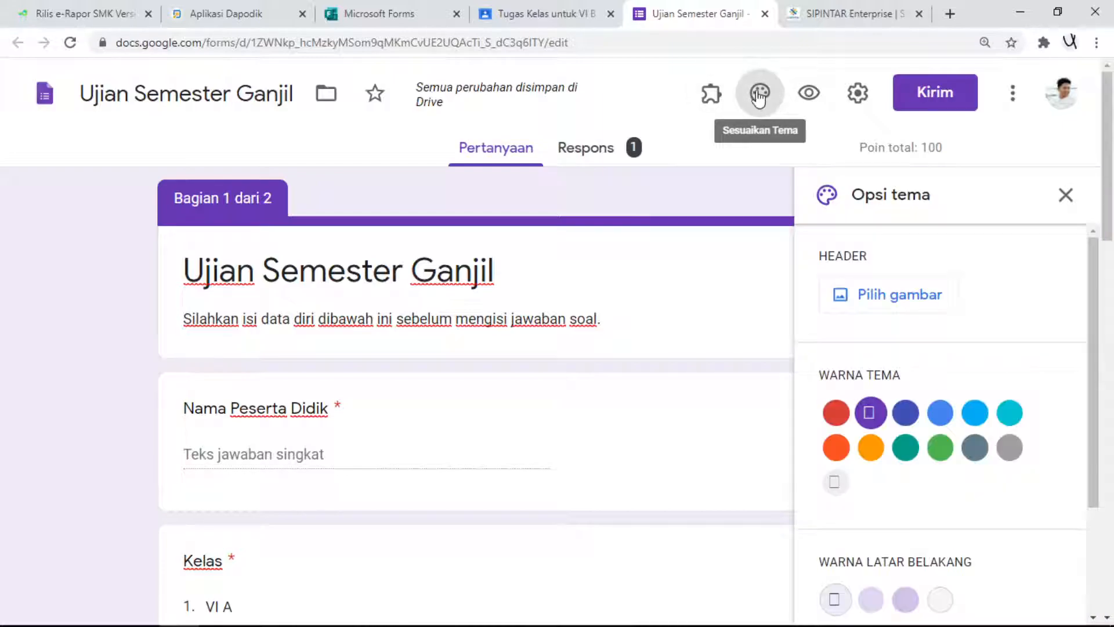
left_click(872, 447)
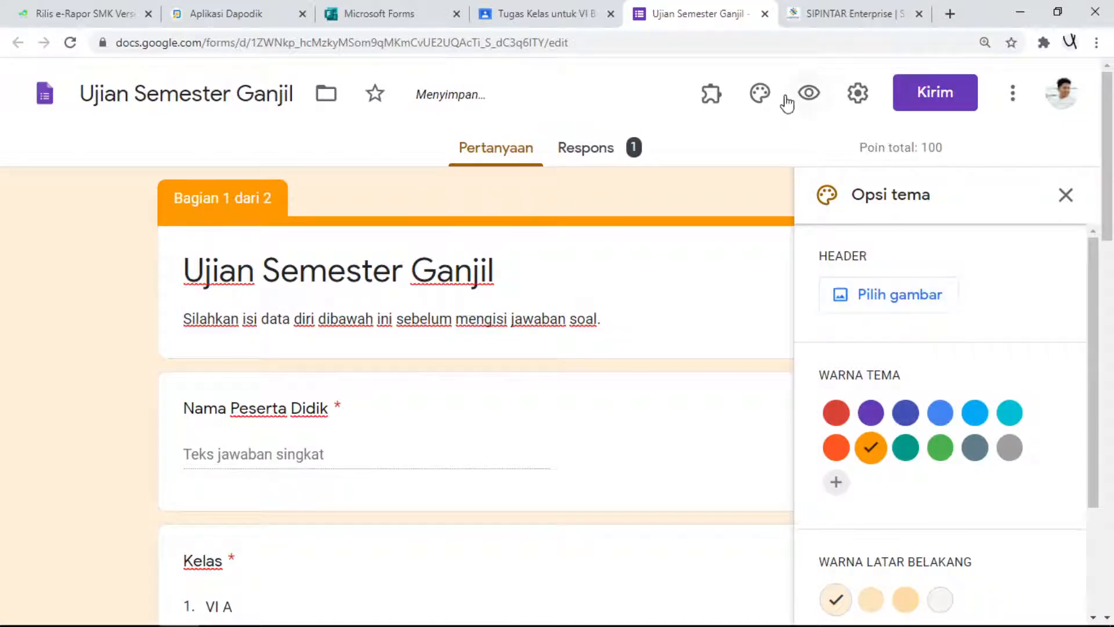
left_click(897, 308)
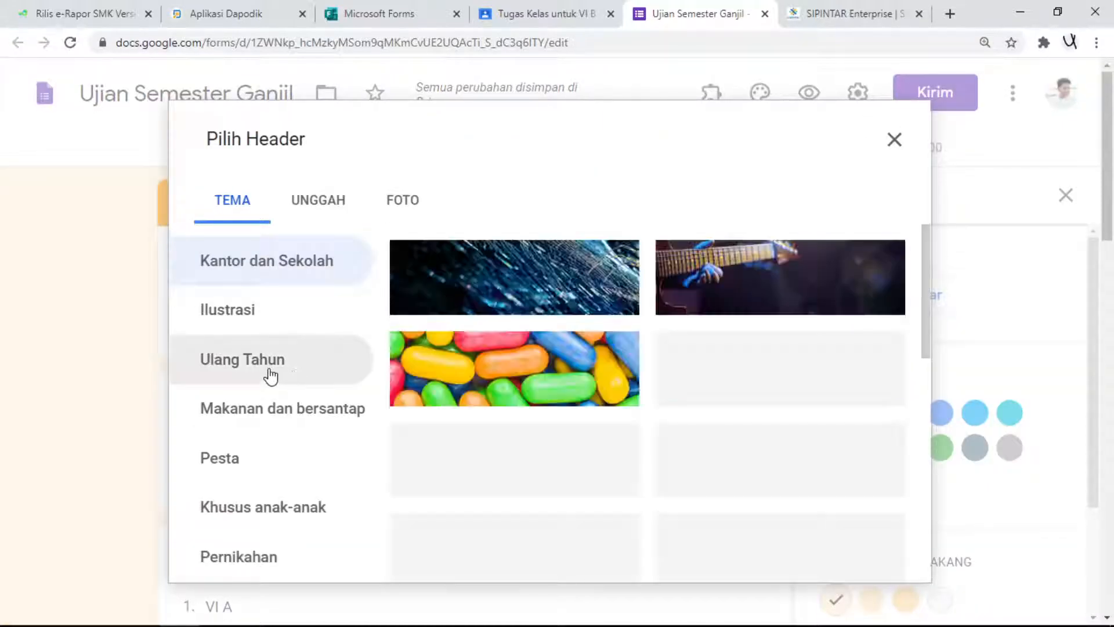
scroll(714, 476, "down", 4)
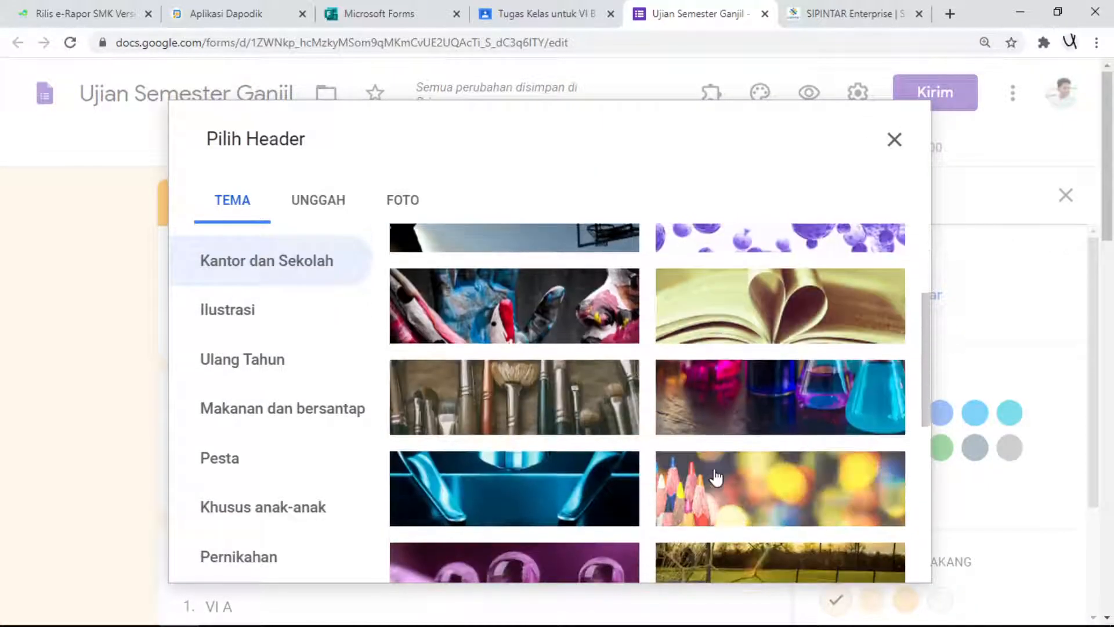
scroll(713, 476, "down", 3)
scroll(709, 475, "down", 6)
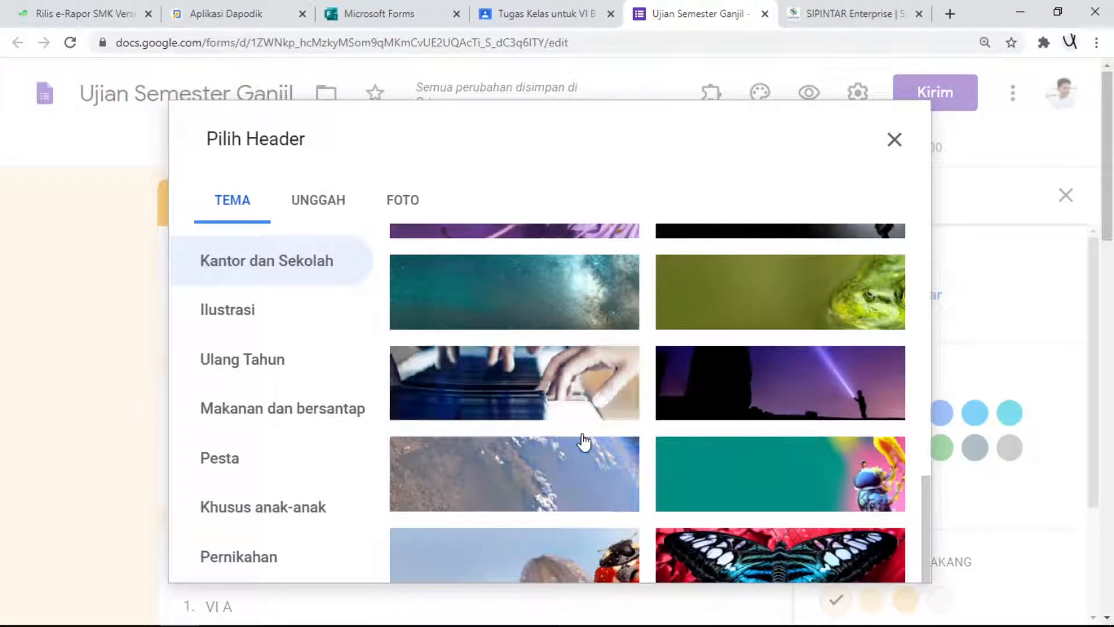
left_click(566, 355)
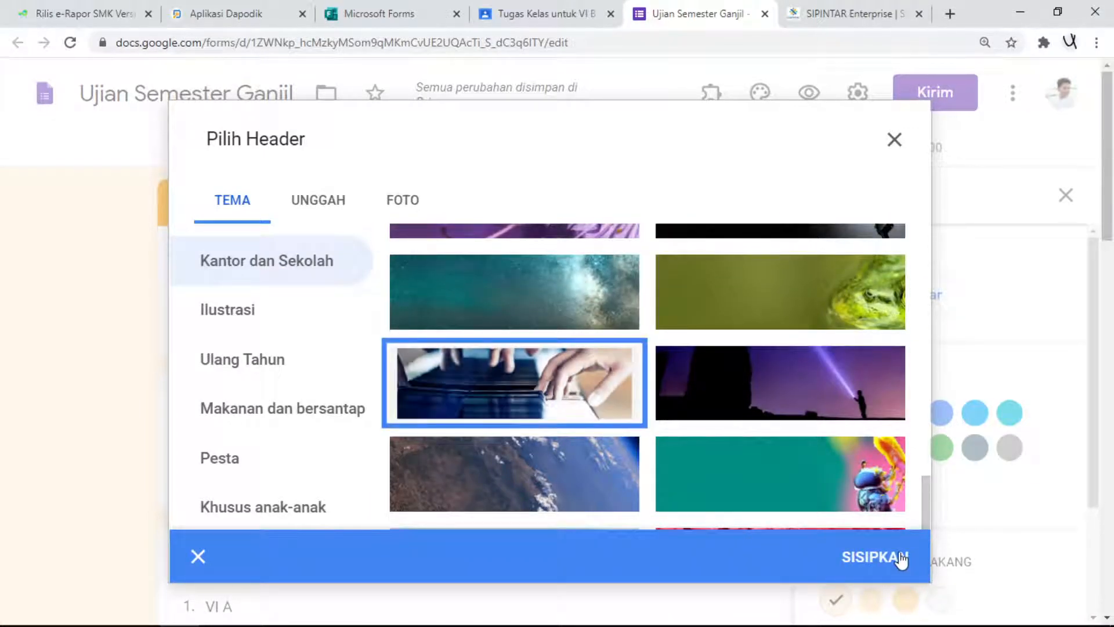
left_click(896, 556)
left_click(1065, 196)
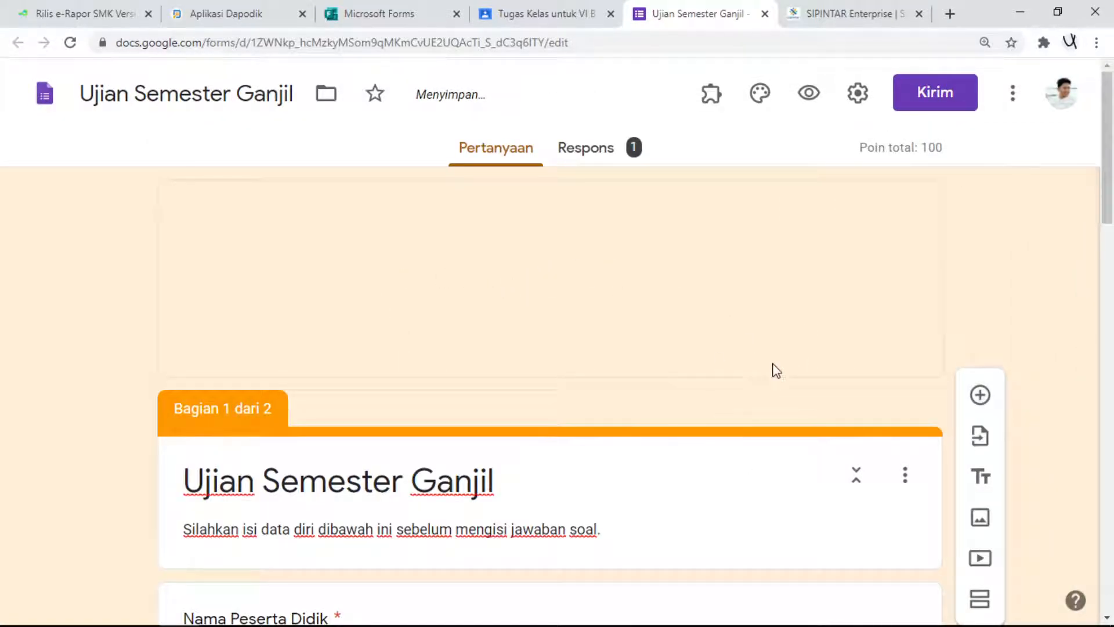
scroll(638, 299, "down", 8)
scroll(636, 303, "up", 8)
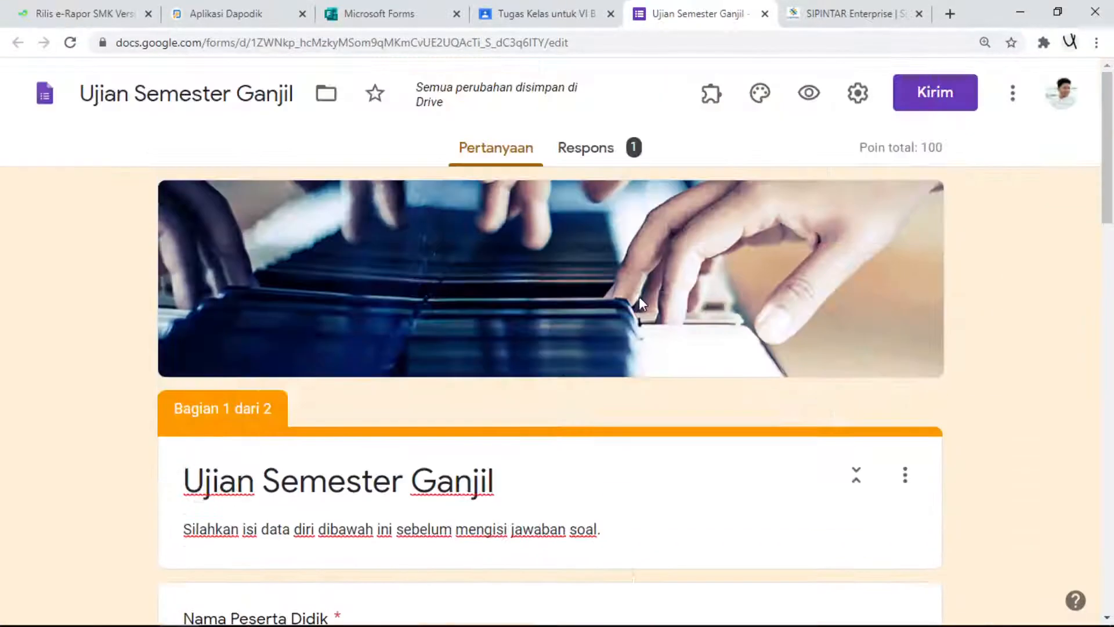
- Stop respondents from seeing the correct answers (Jawaban yang benar) in the form's quiz settings and save
left_click(866, 96)
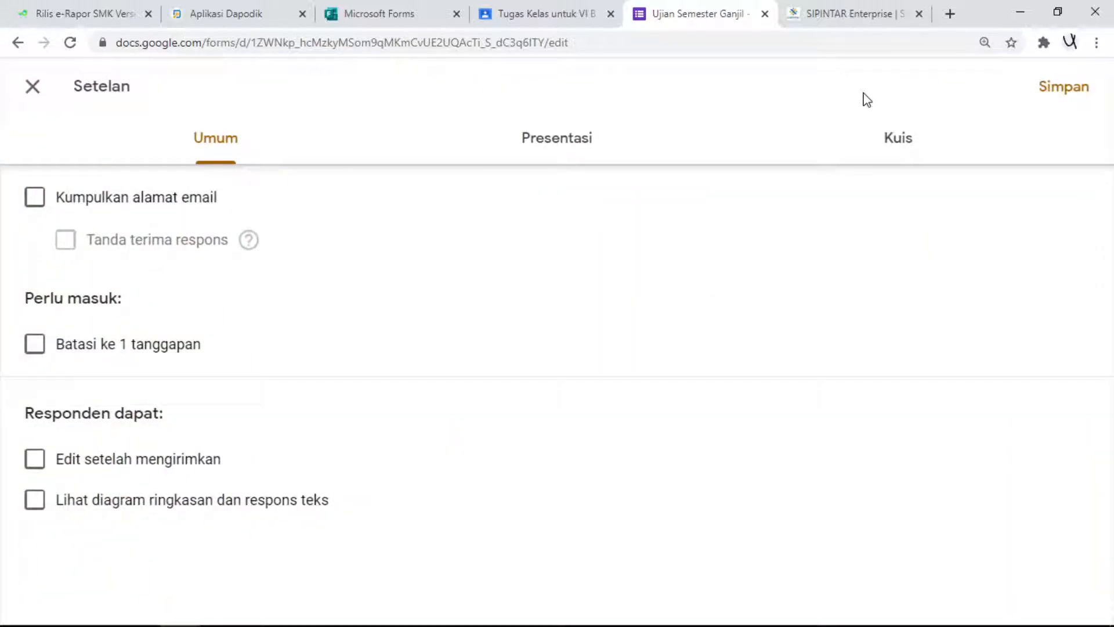
left_click(900, 144)
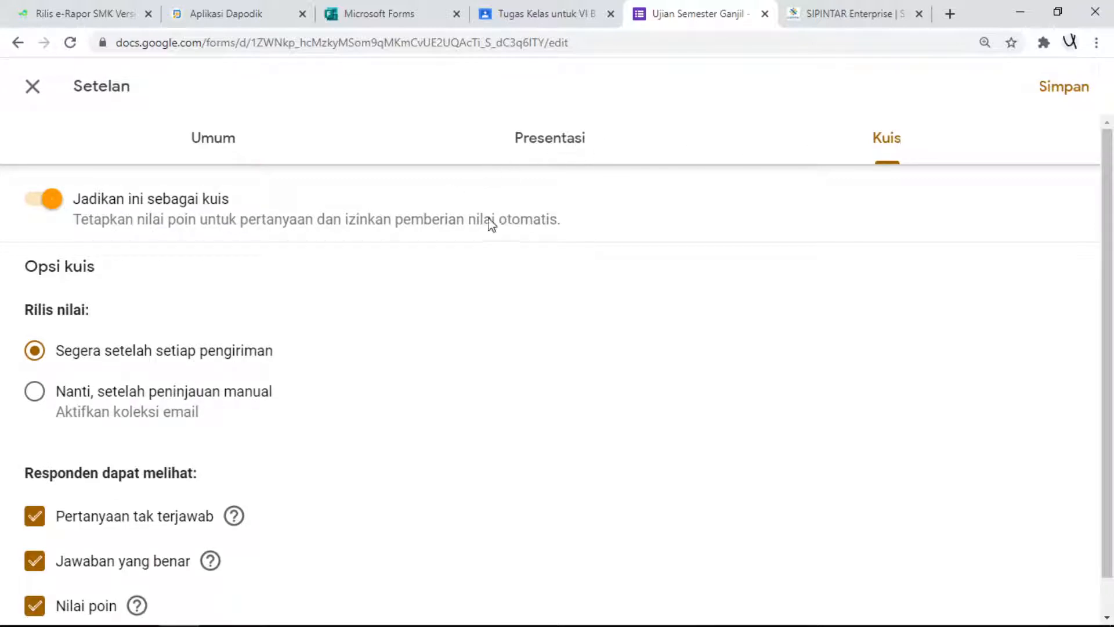
scroll(300, 410, "down", 1)
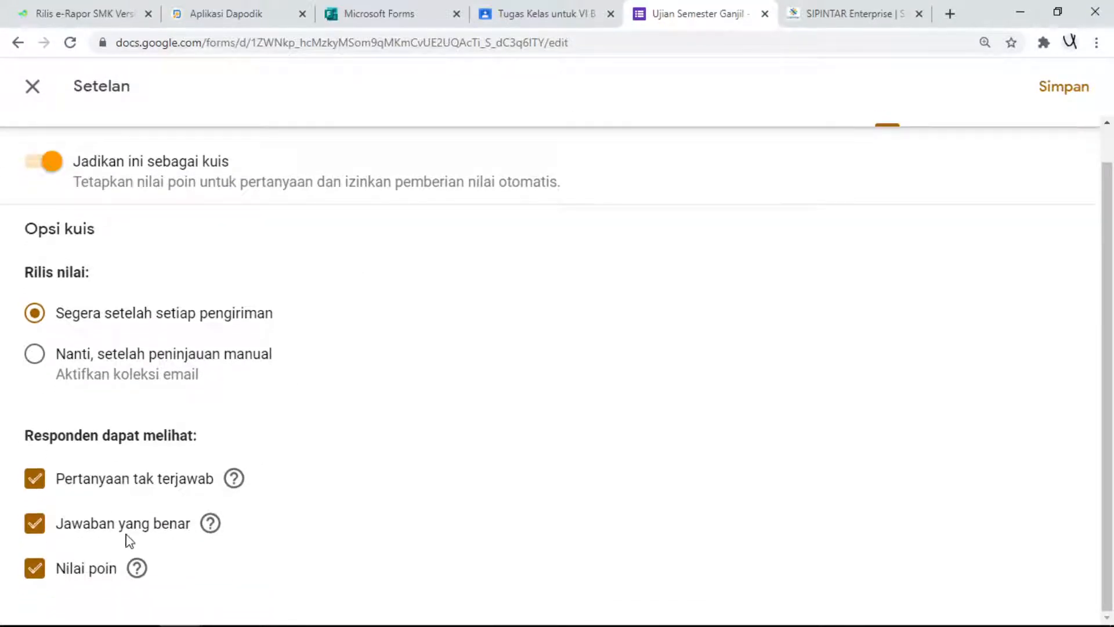
left_click(36, 530)
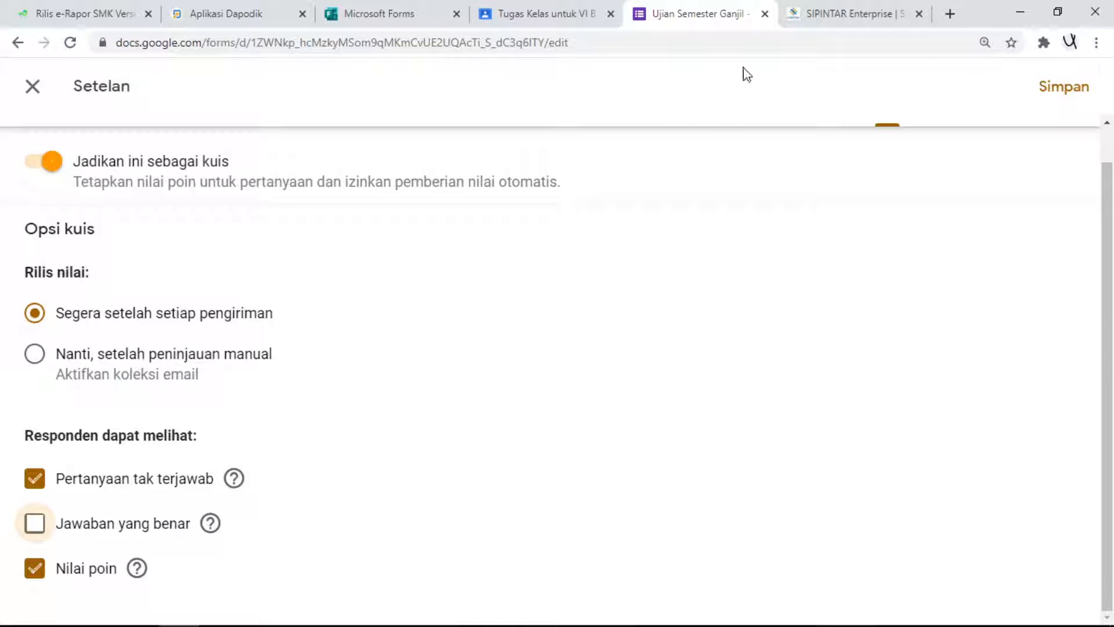
left_click(1073, 94)
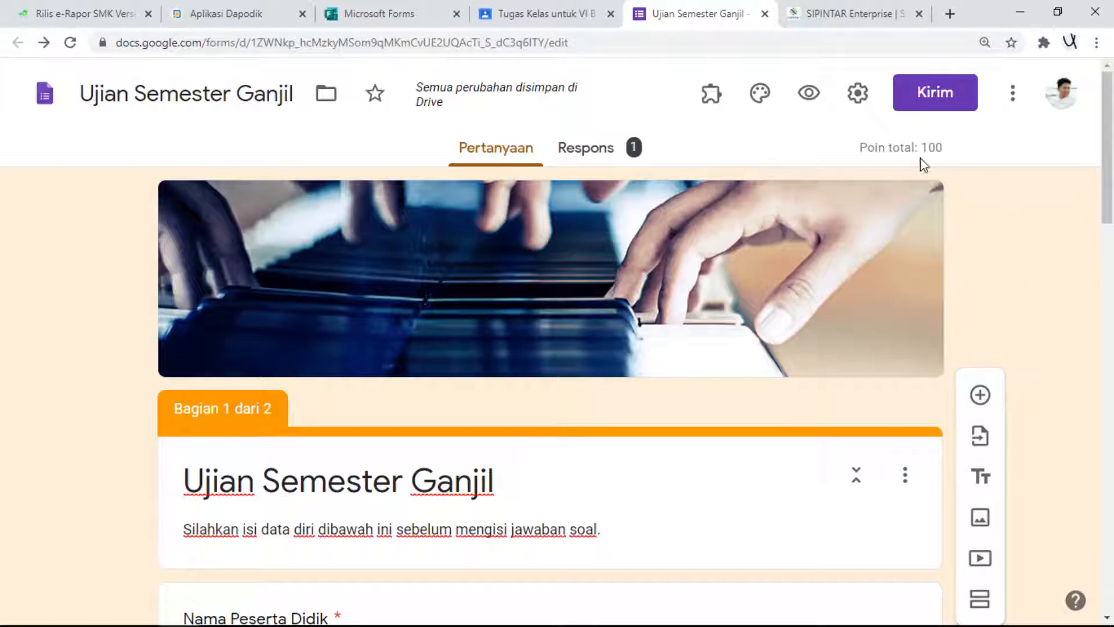
- Copy the form's sharing link as a shortened URL and close the send dialog
left_click(935, 93)
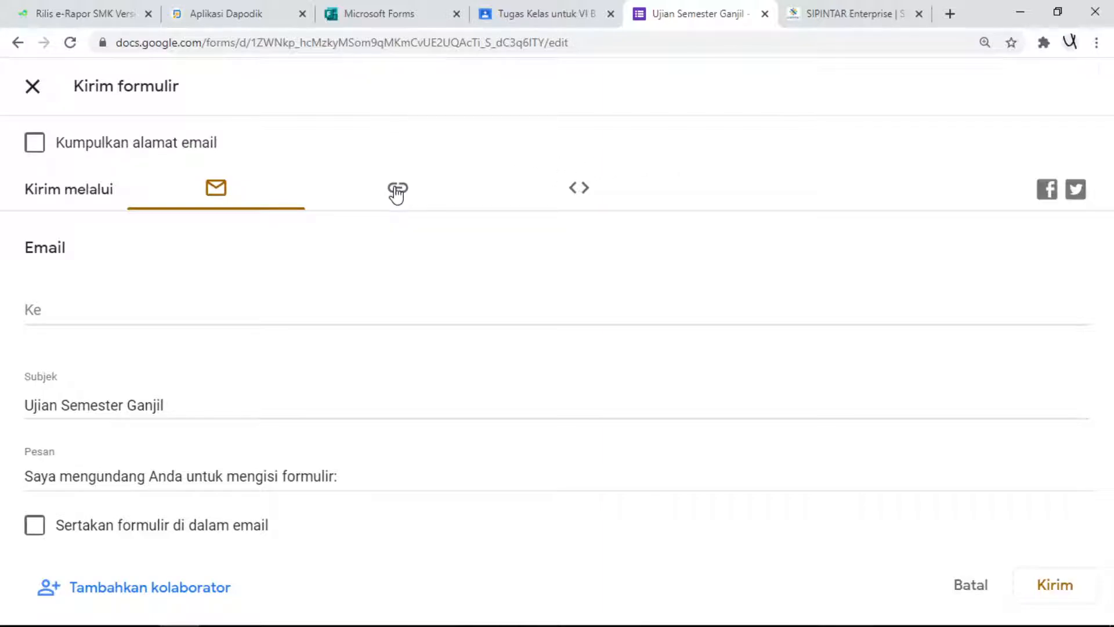
left_click(397, 191)
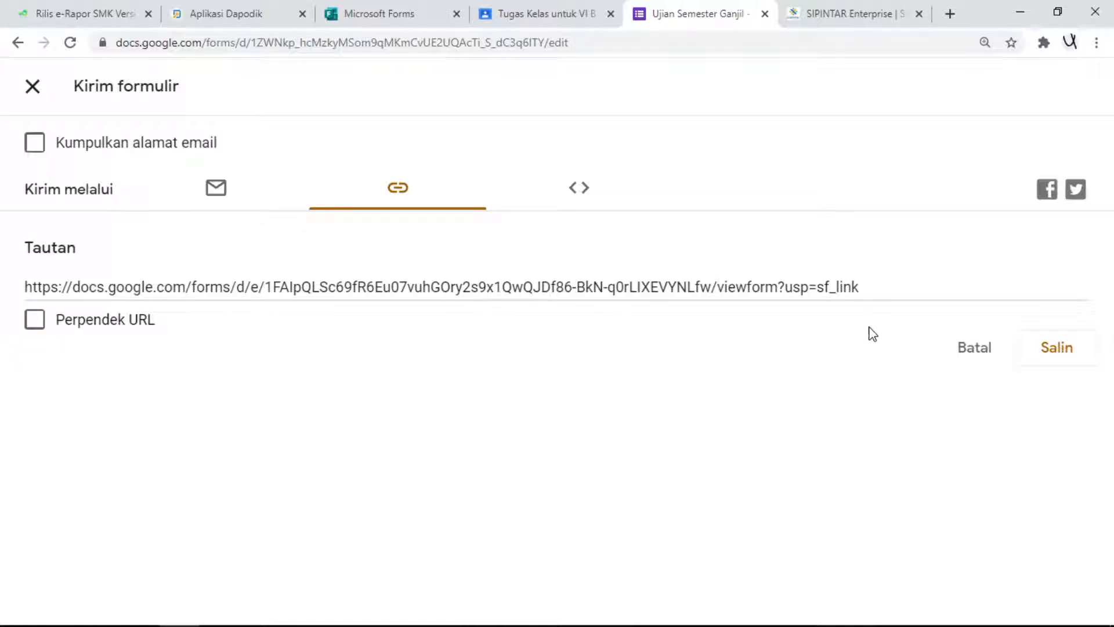
left_click(34, 319)
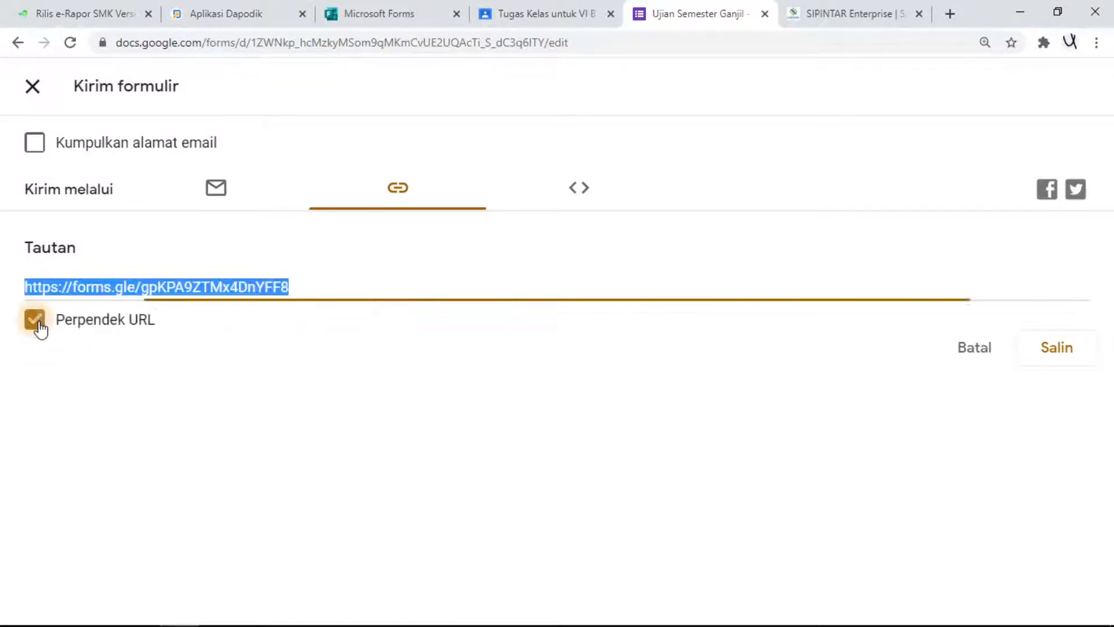
left_click(1060, 359)
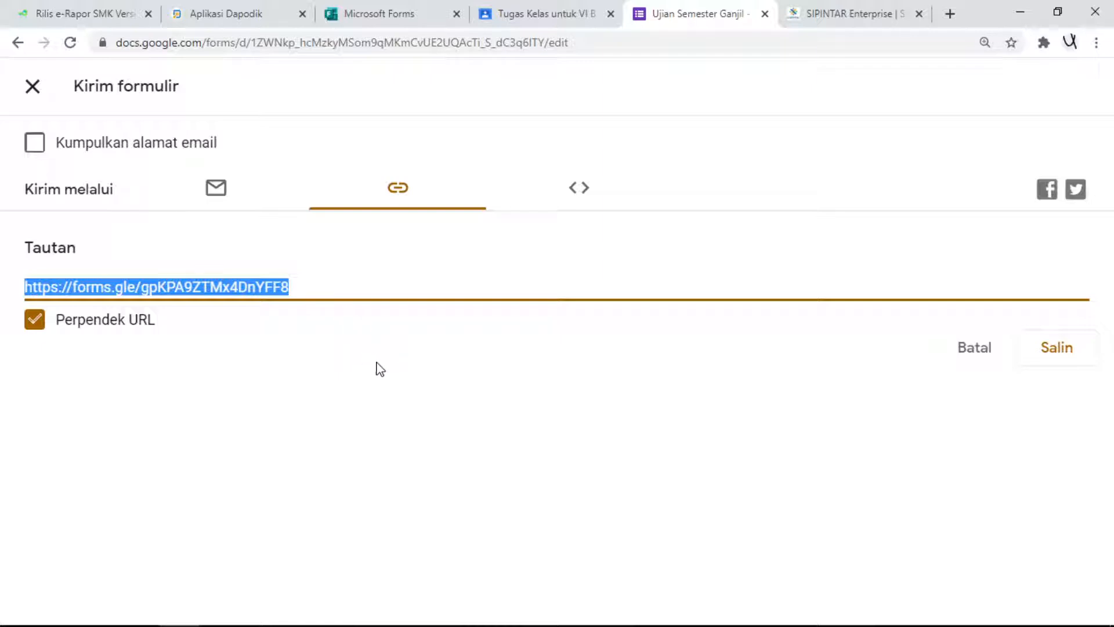
left_click(31, 88)
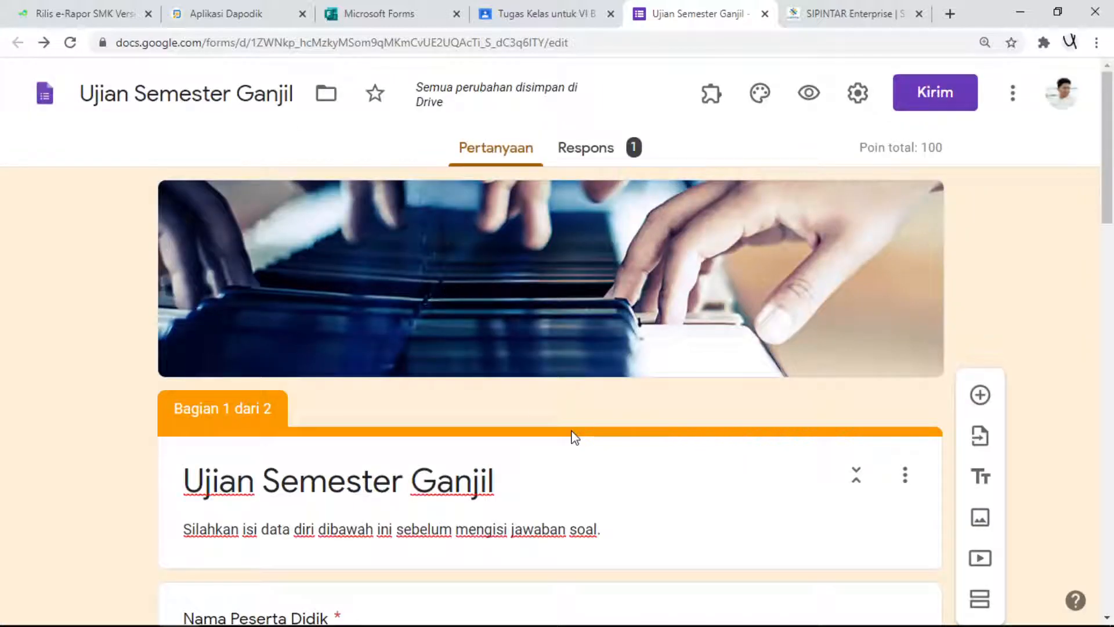
- View the Classroom assignment draft, then examine the form's e-mail, link and HTML embed sending options
left_click(516, 13)
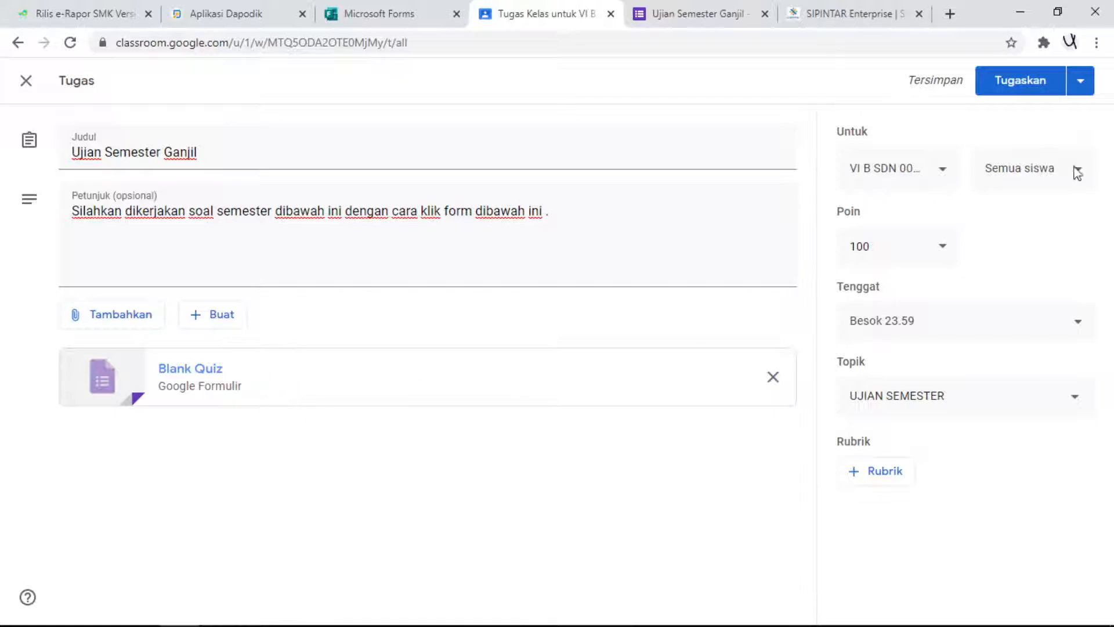
left_click(683, 19)
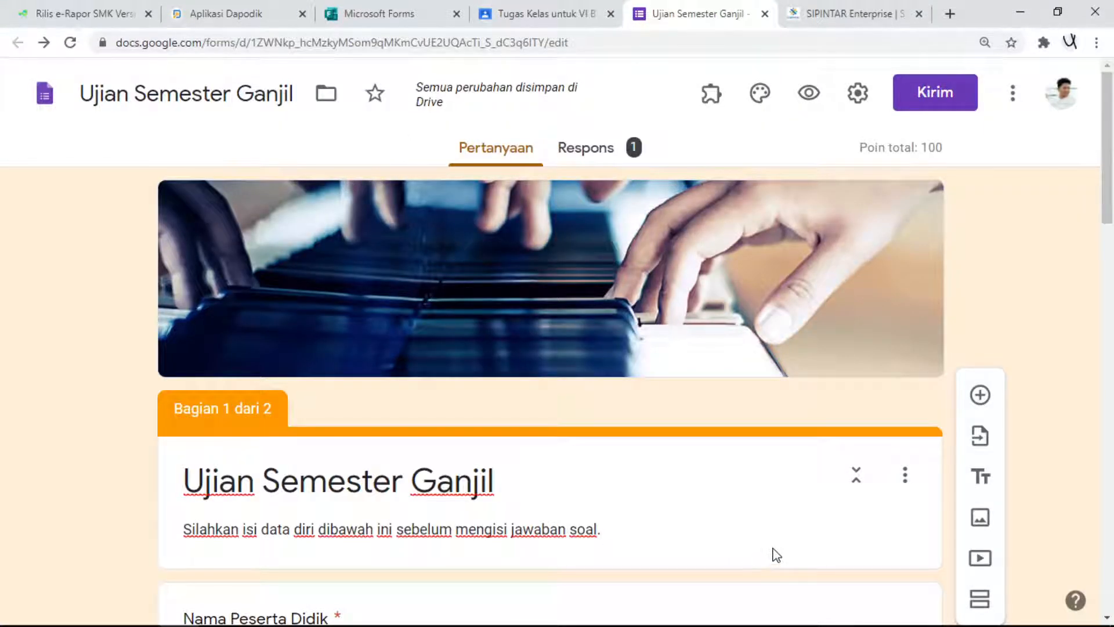
left_click(944, 104)
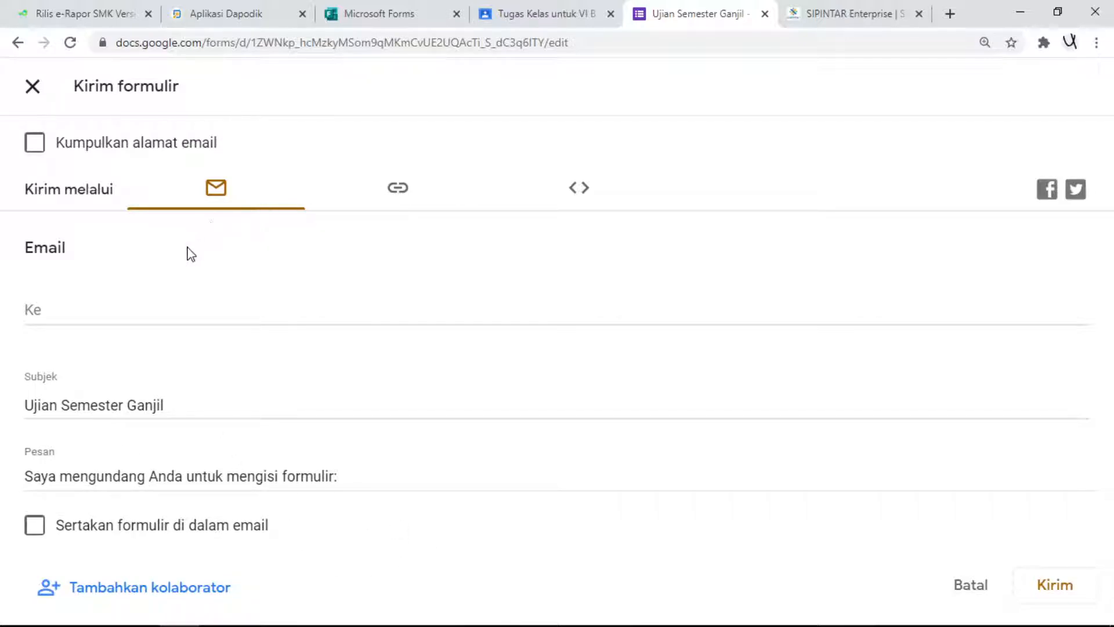
left_click(399, 188)
left_click(558, 198)
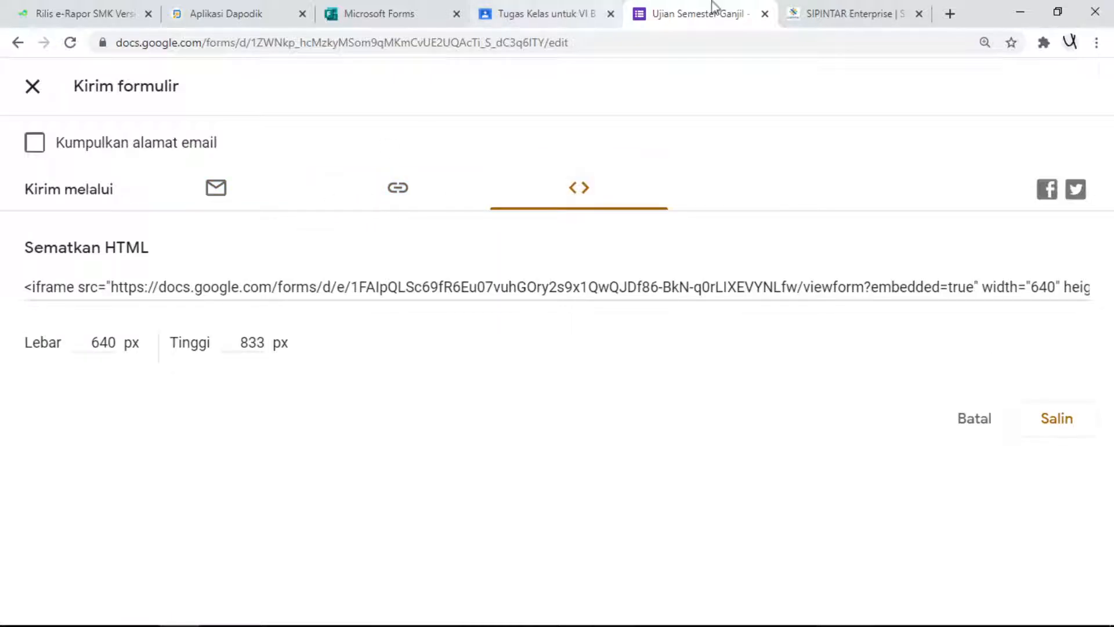
left_click(34, 88)
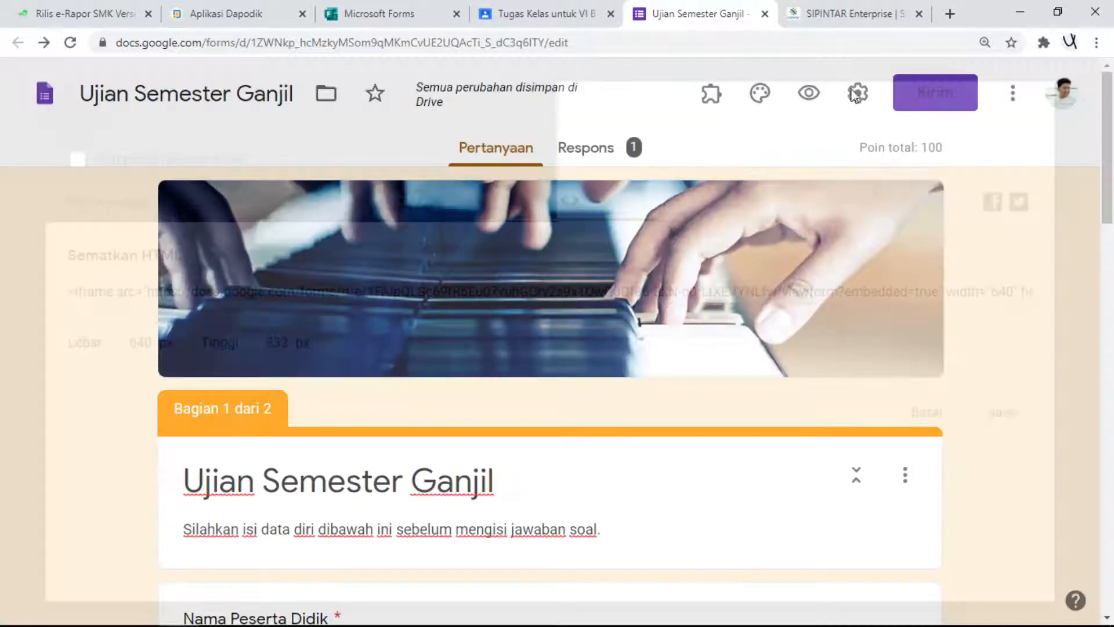
- Set the form's confirmation message to "Terima kasih anda telah menyelesaikan soal semester ganjil." and save the settings
left_click(861, 103)
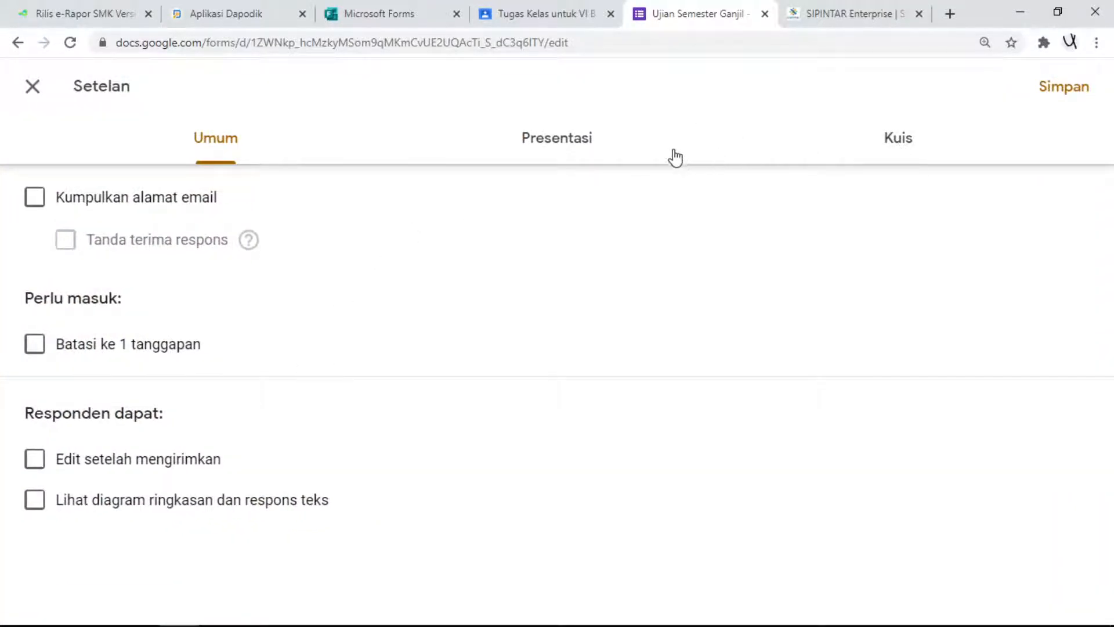
left_click(564, 149)
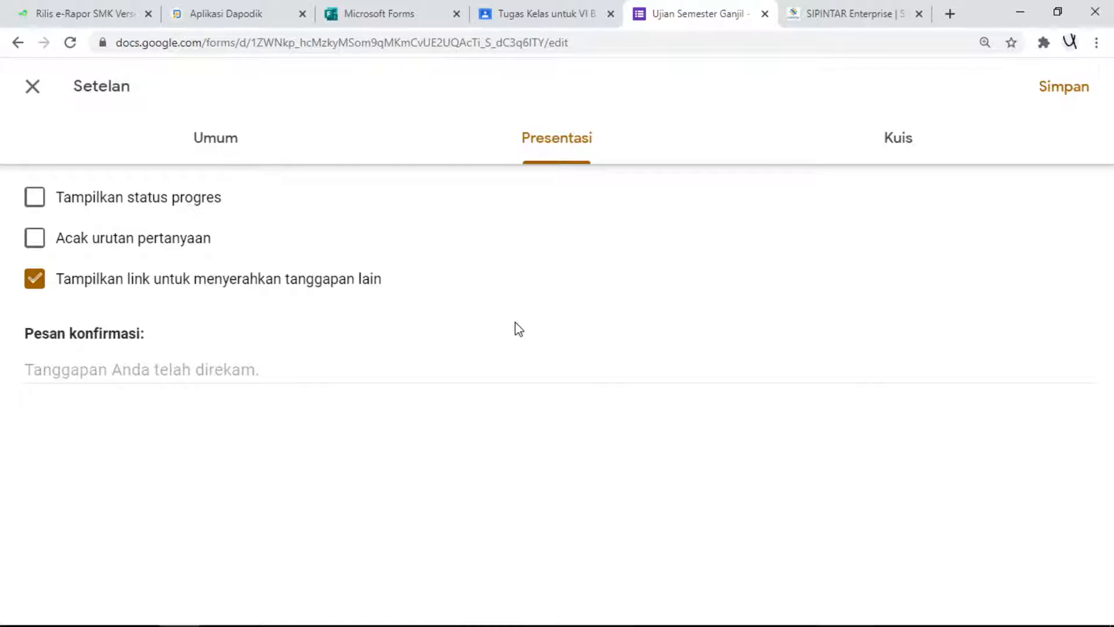
left_click(187, 380)
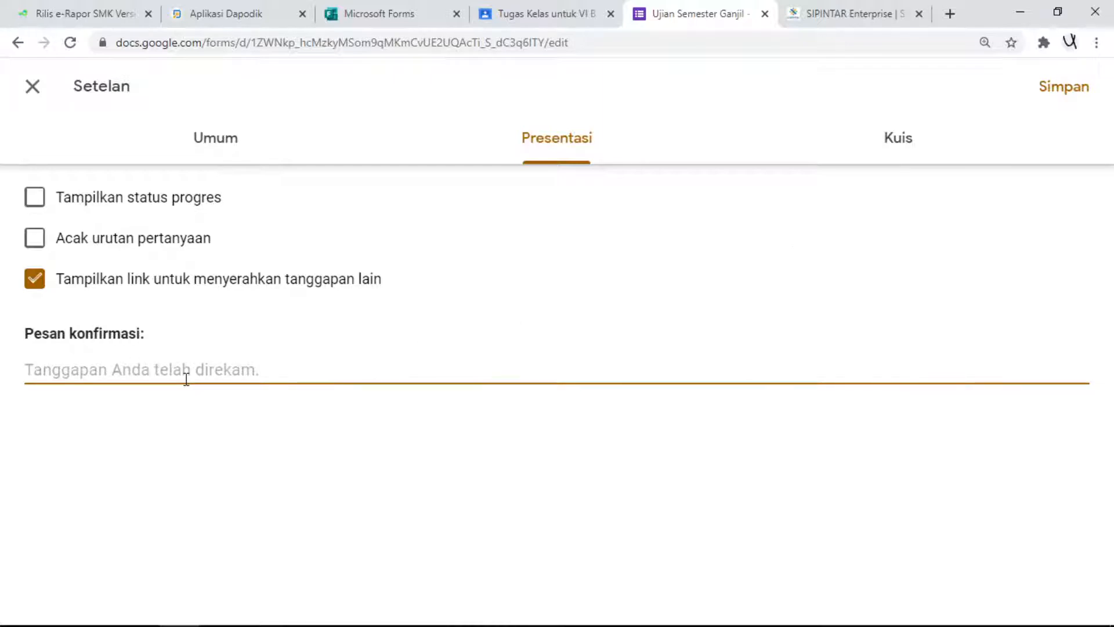
type("Te")
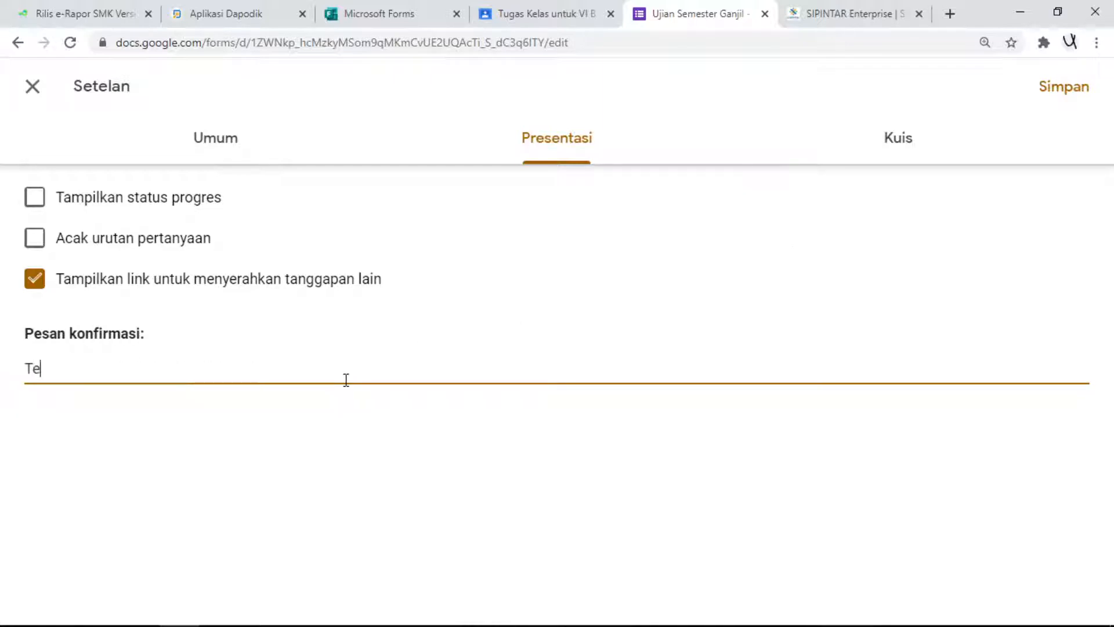
type("rima kasih anda telah menyelesaikan soal")
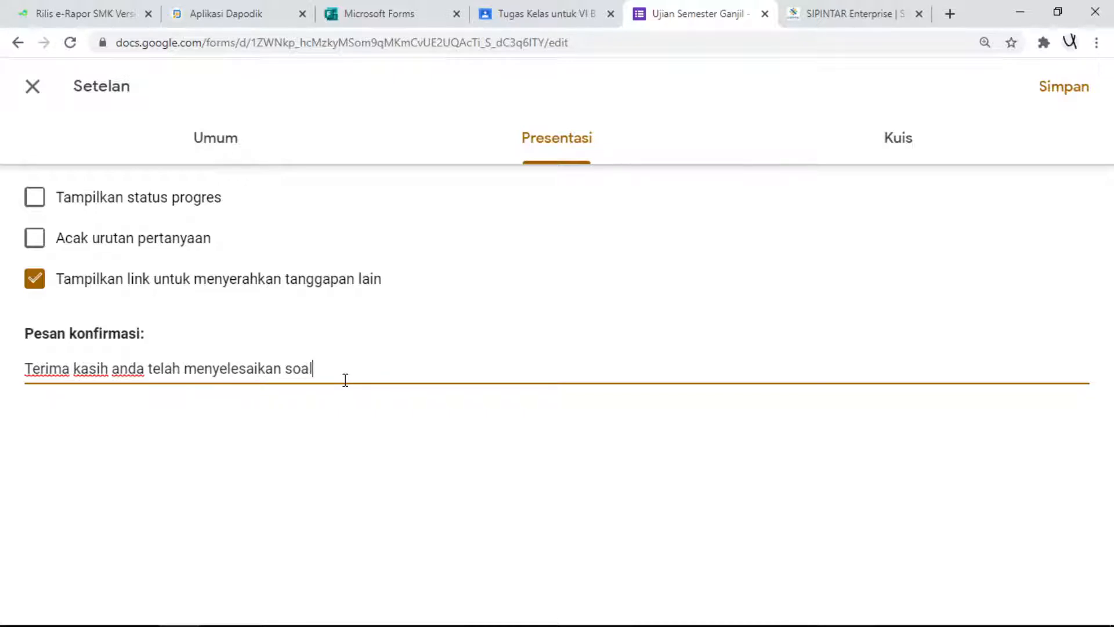
type("semester ganjil.")
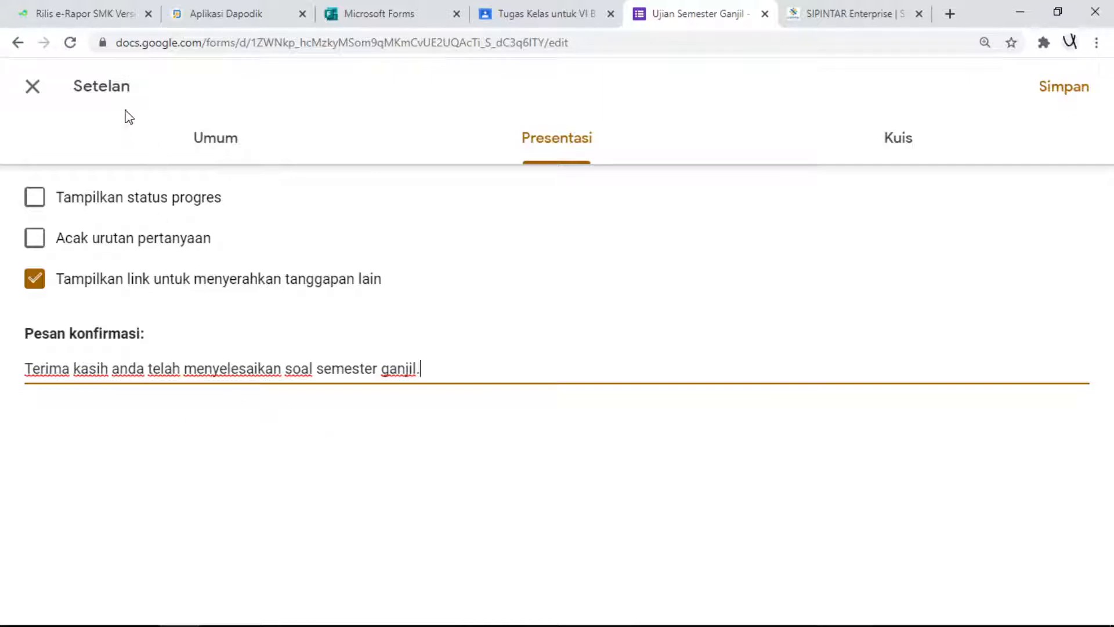
left_click(1071, 98)
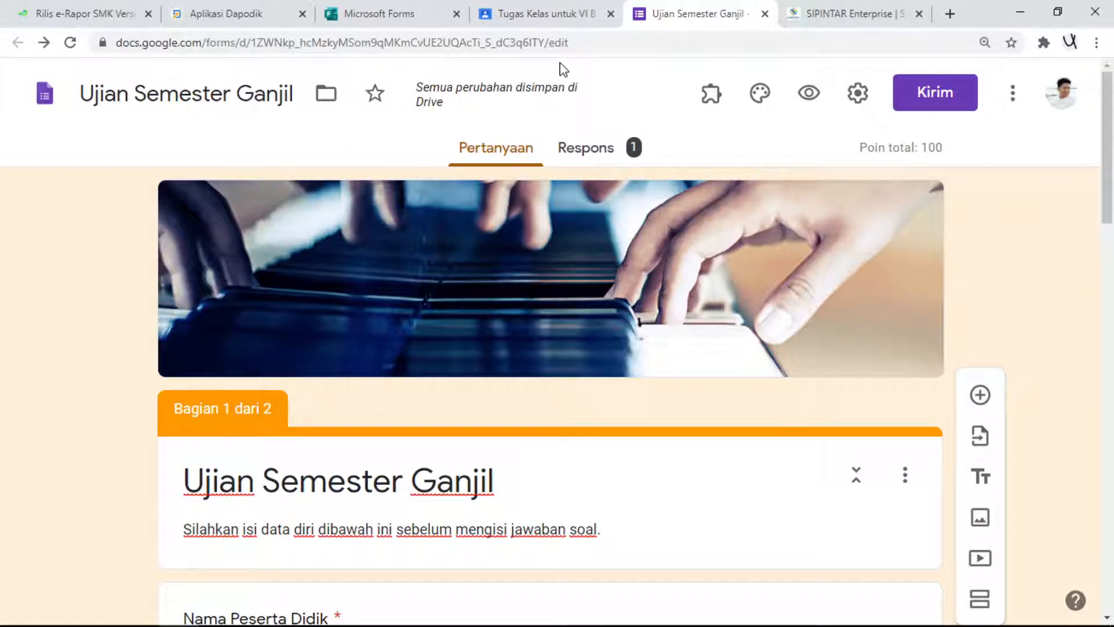
- Switch to Google Classroom and assign the Ujian Semester Ganjil quiz to class VI B SDN 009 PPU immediately
left_click(526, 19)
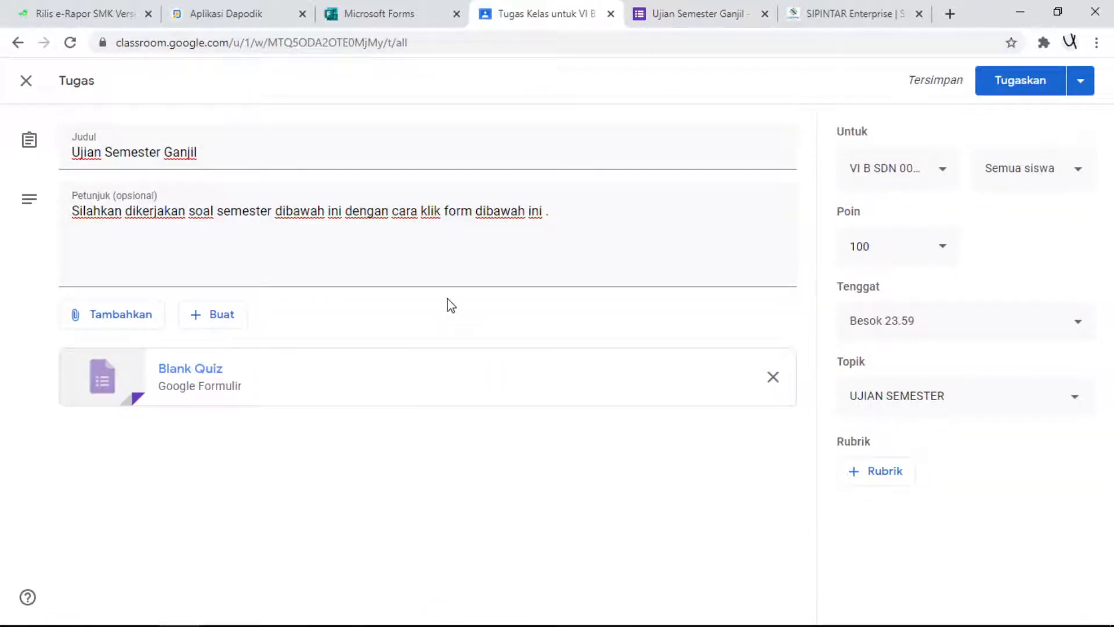
left_click(1082, 92)
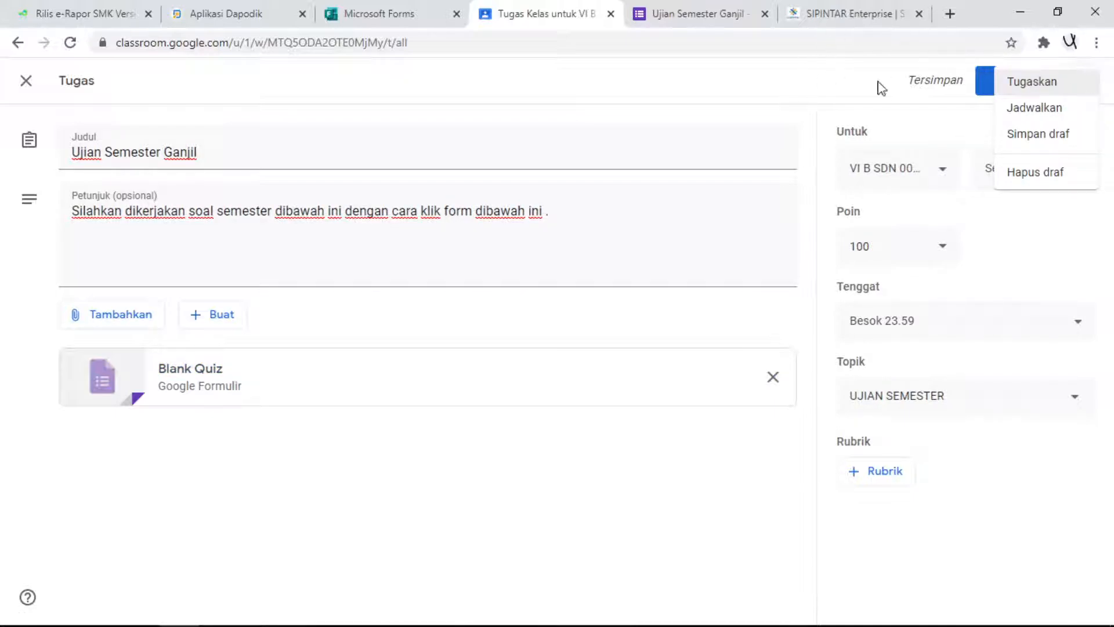
left_click(890, 263)
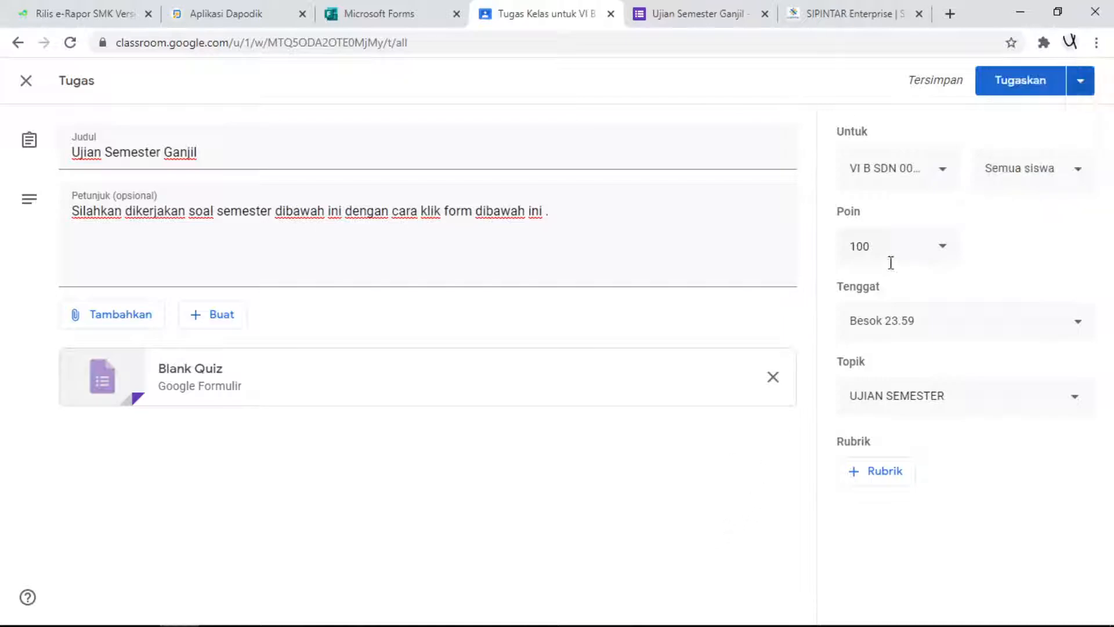
left_click(1086, 98)
left_click(730, 79)
left_click(1010, 91)
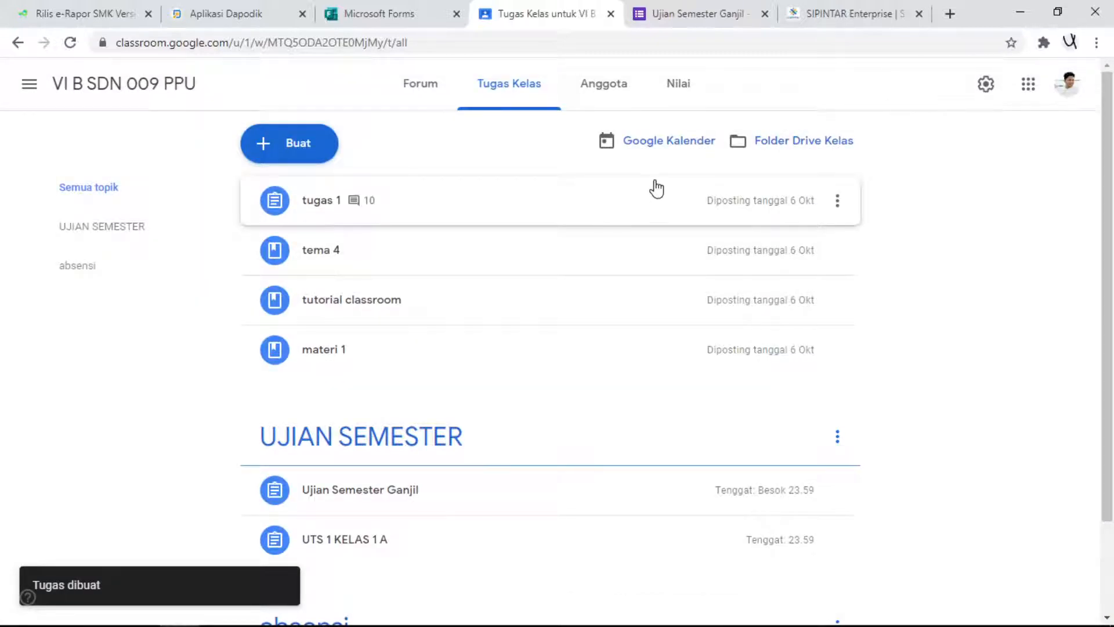
scroll(522, 371, "down", 2)
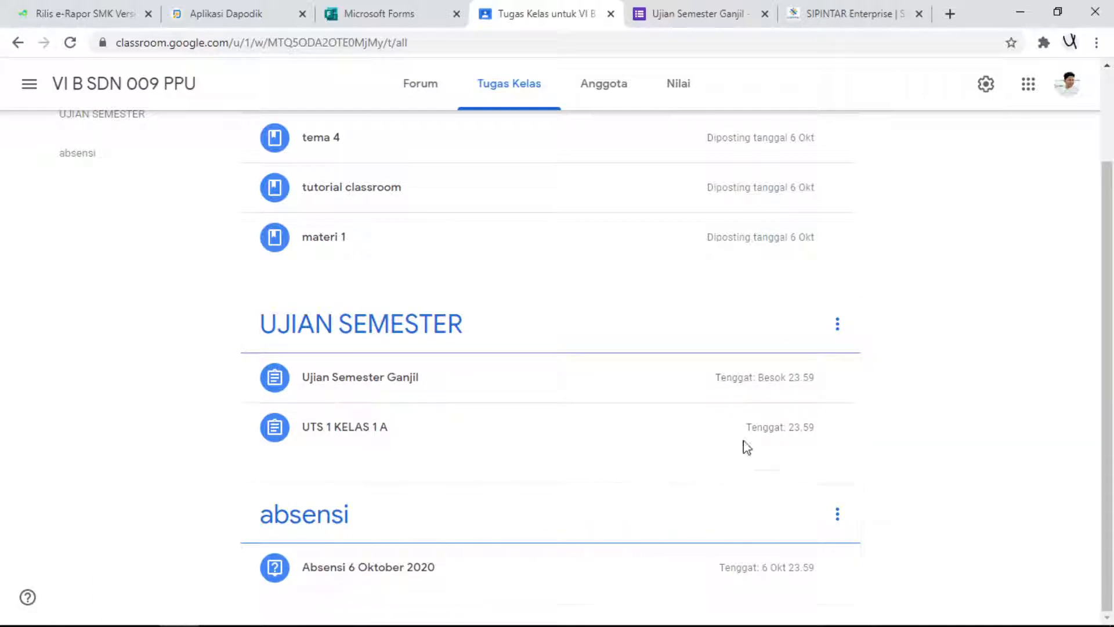
- Open the form attached to the Ujian Semester Ganjil assignment as a respondent and close the separate form editor page
left_click(424, 386)
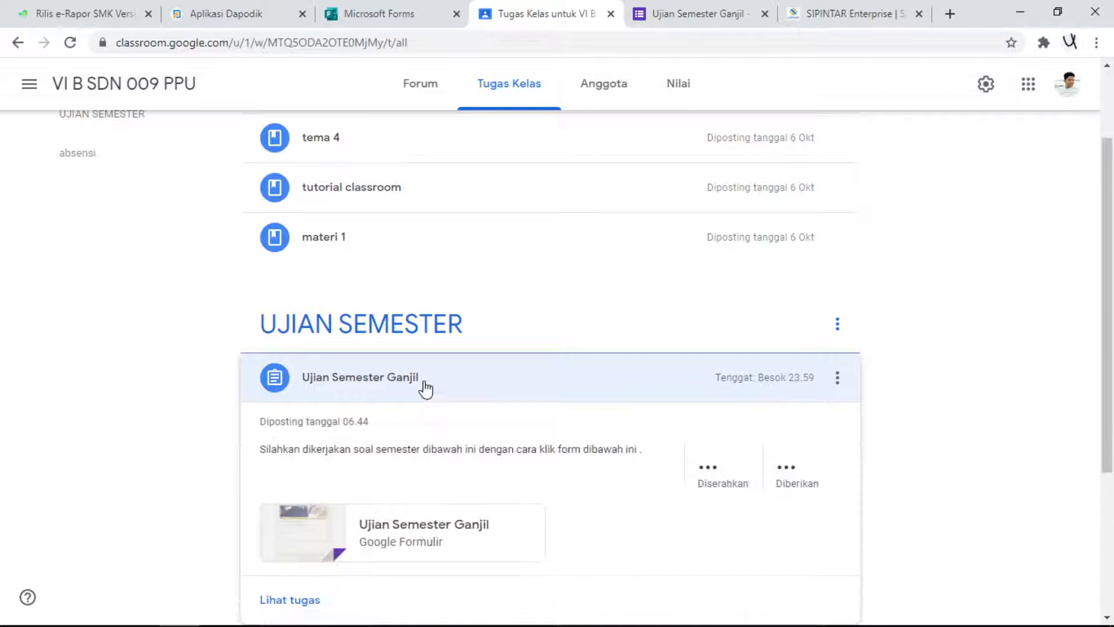
scroll(499, 500, "down", 3)
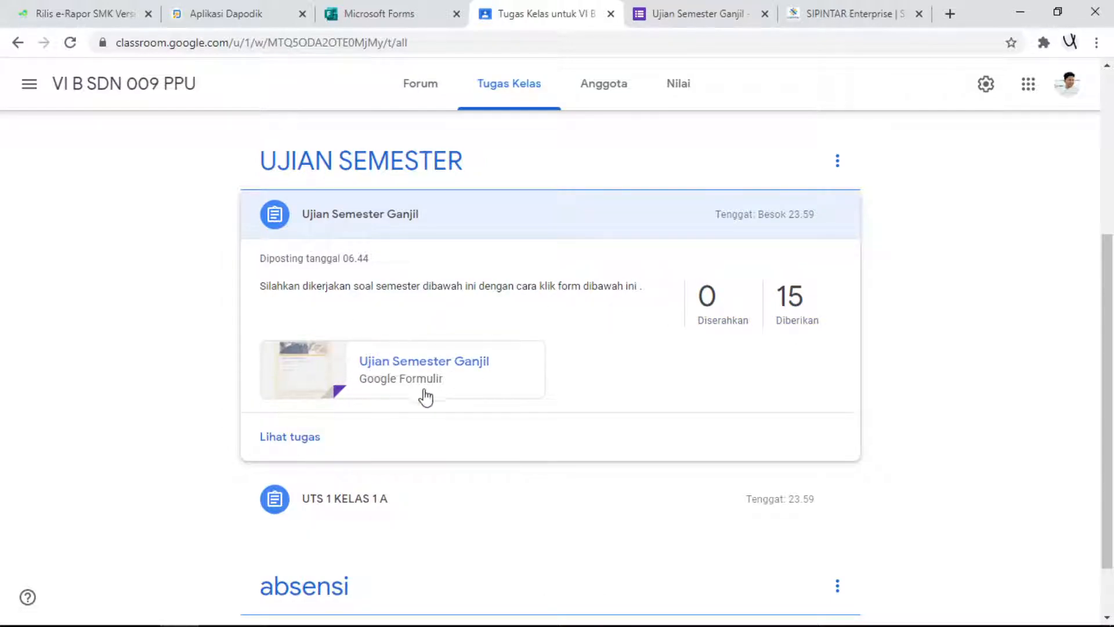
left_click(386, 368)
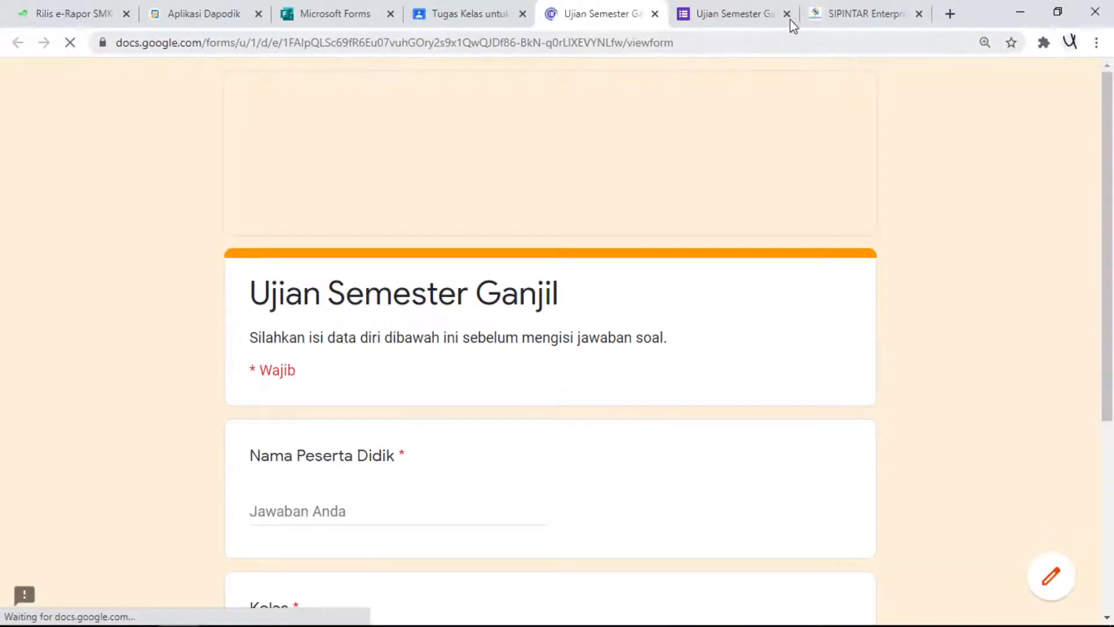
left_click(787, 13)
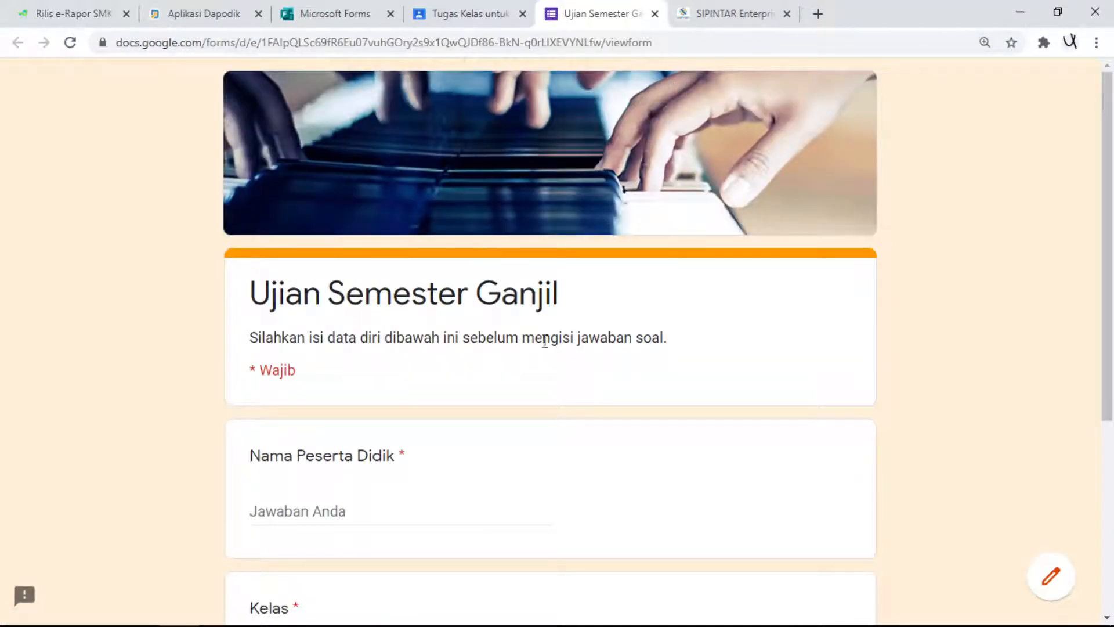
scroll(432, 229, "down", 5)
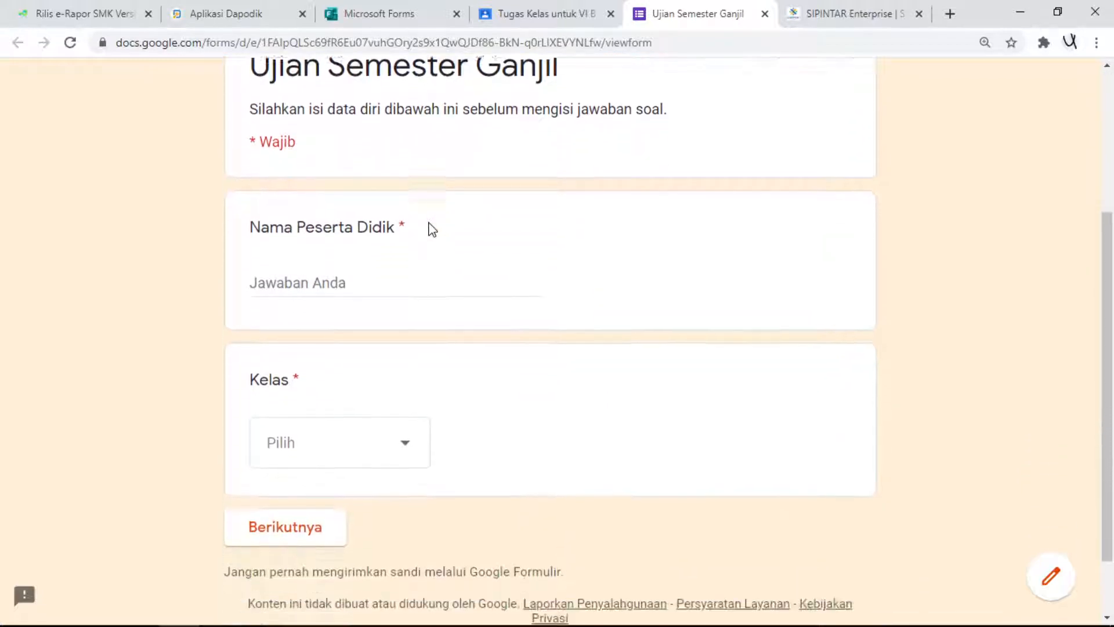
scroll(418, 237, "up", 5)
scroll(420, 241, "down", 3)
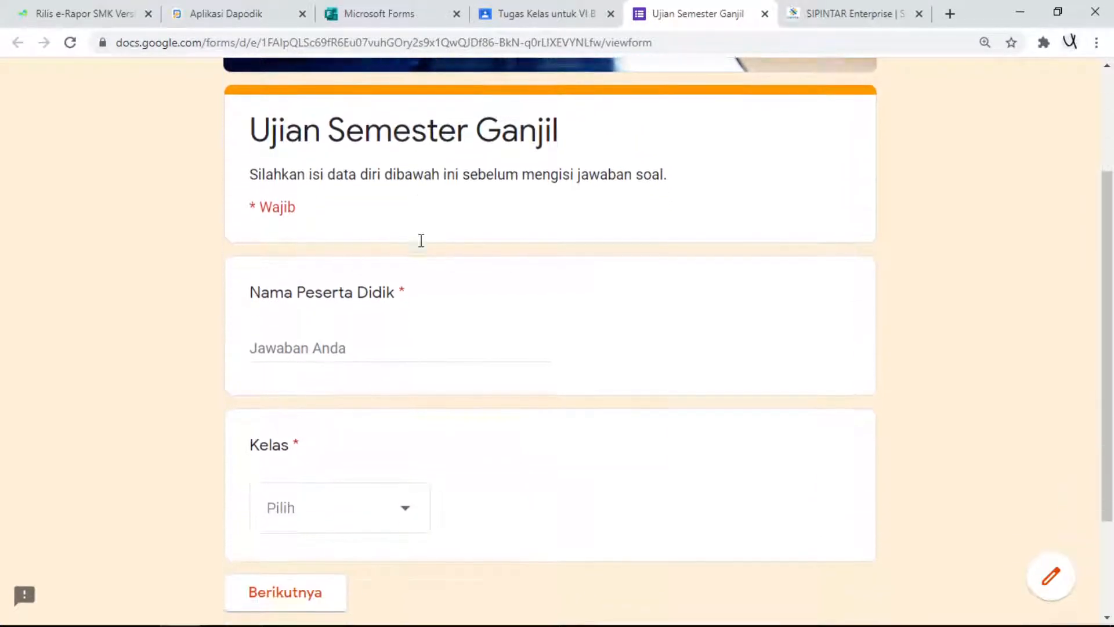
- Fill in the student's name, choose class V A and continue to the question section
left_click(351, 344)
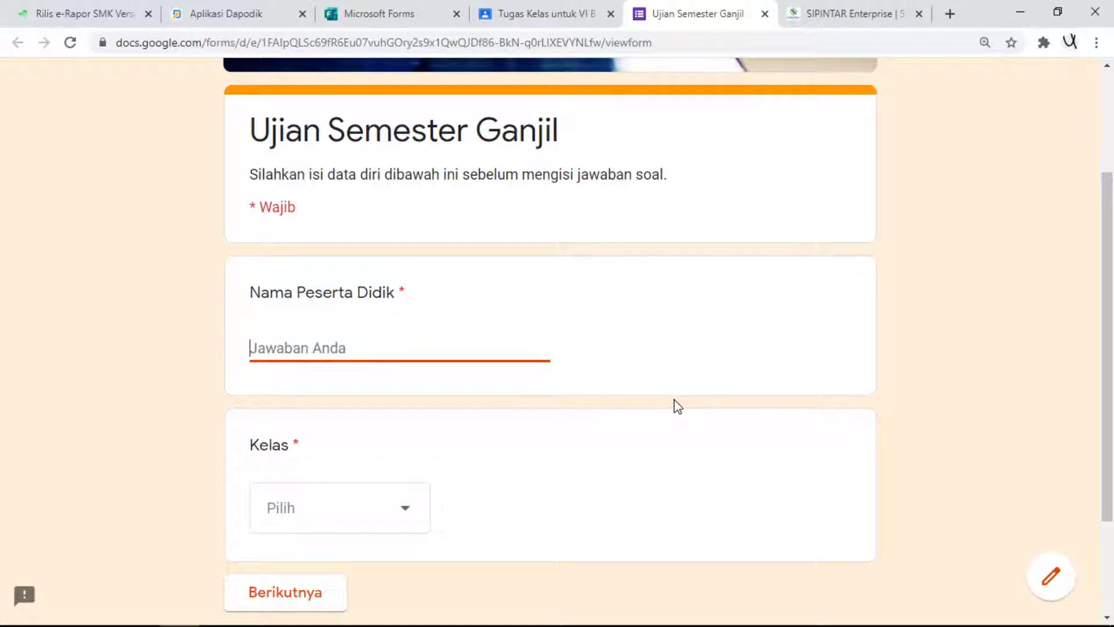
type("budiawan")
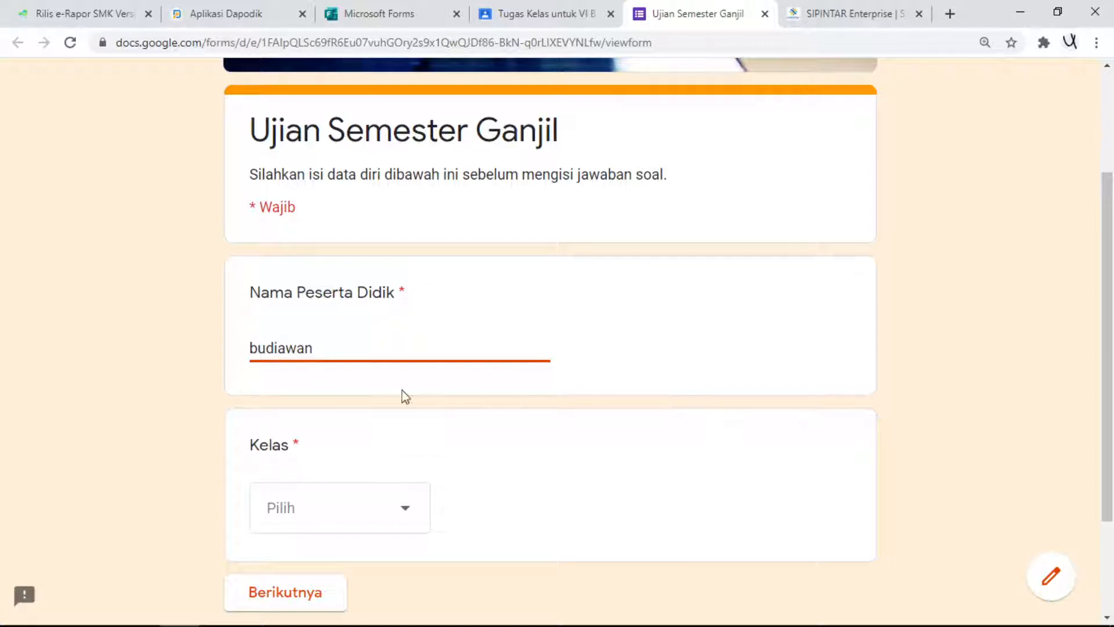
left_click(352, 522)
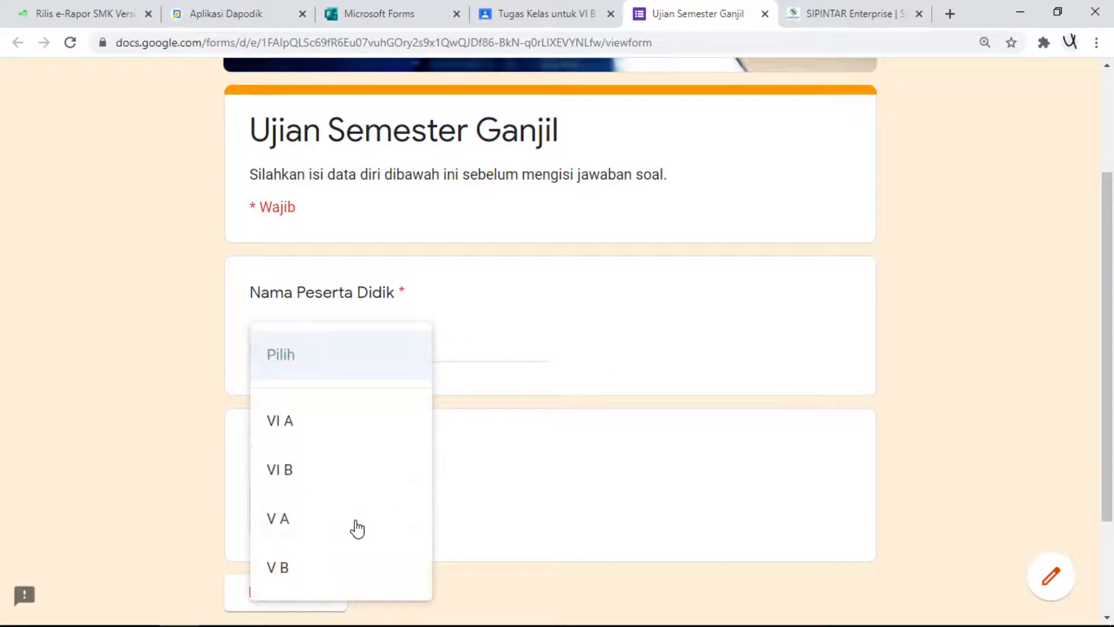
left_click(317, 524)
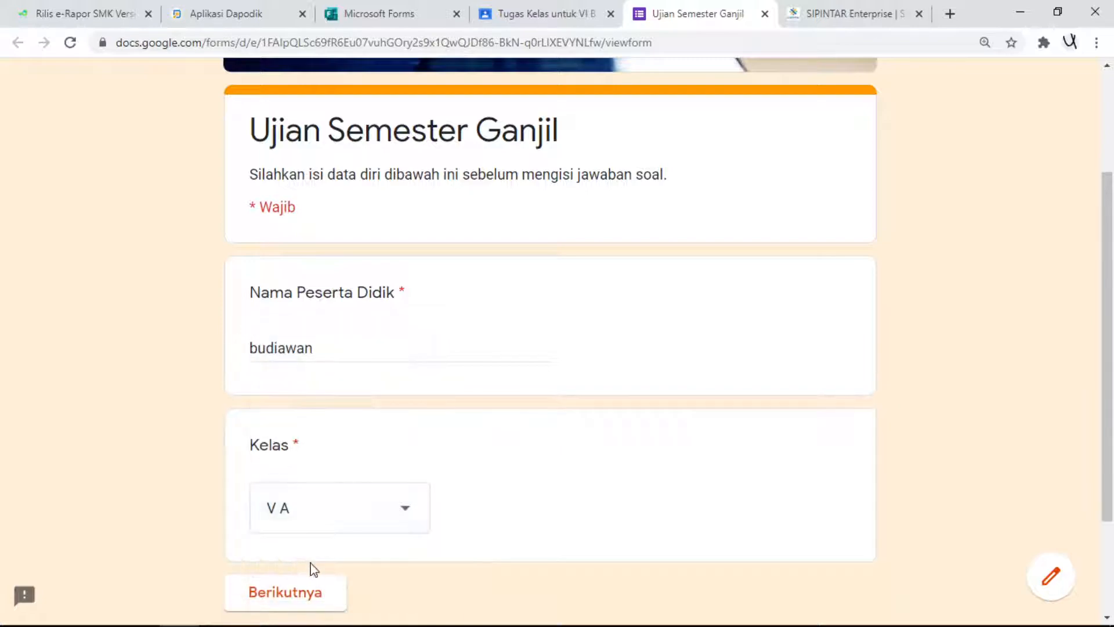
left_click(325, 601)
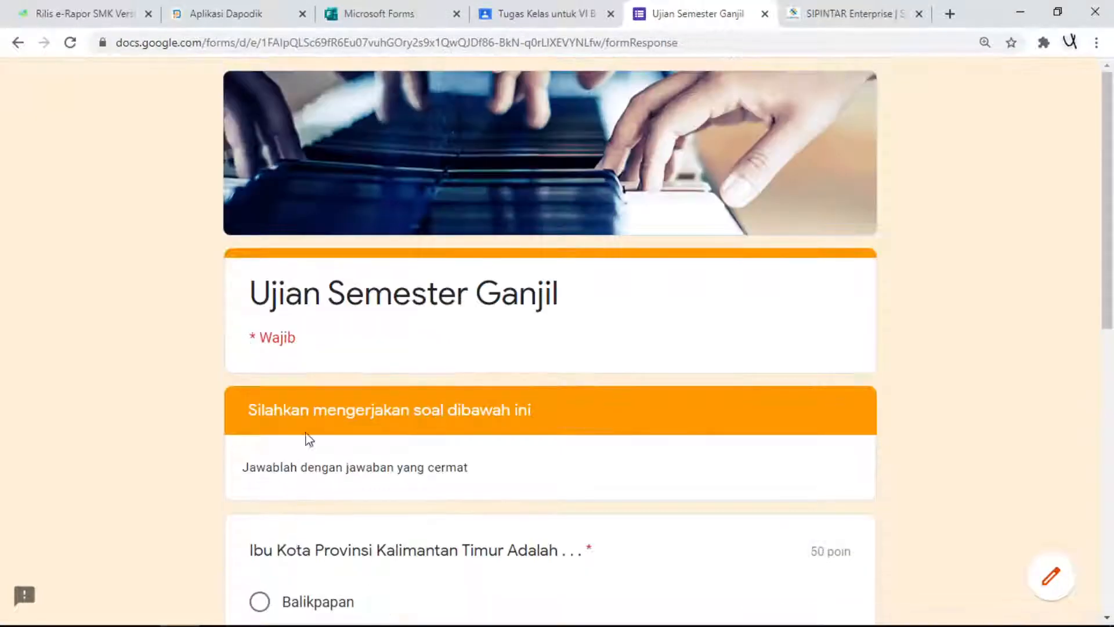
- Answer the provincial capital question with Samarinda and the car wheel question with 2, and submit the quiz
scroll(306, 323, "down", 5)
left_click(273, 400)
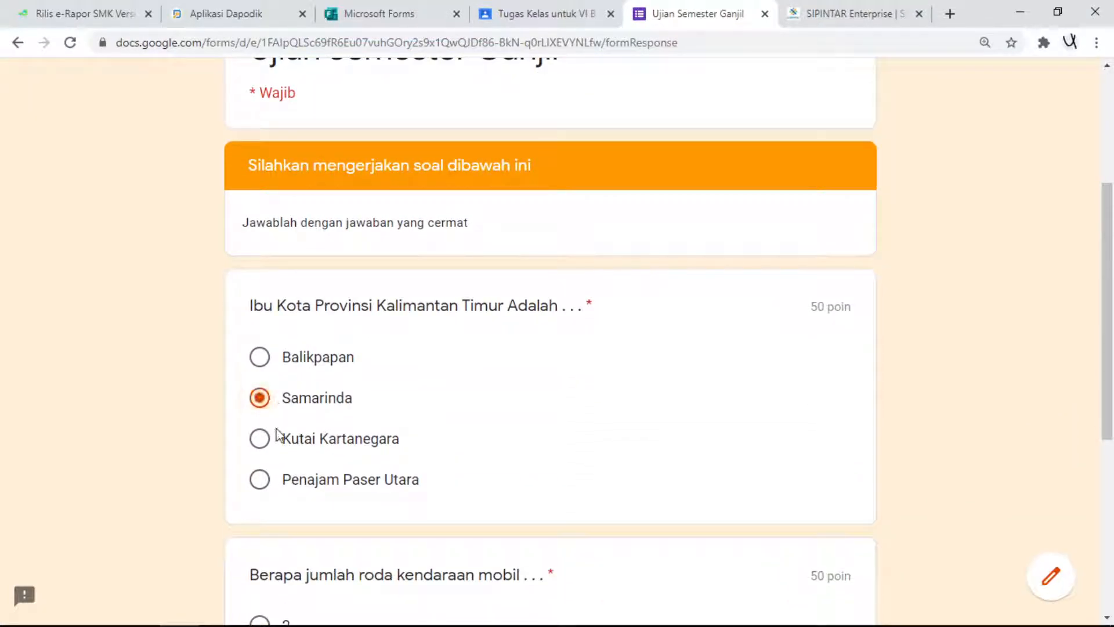
scroll(276, 428, "down", 4)
left_click(281, 380)
left_click(358, 597)
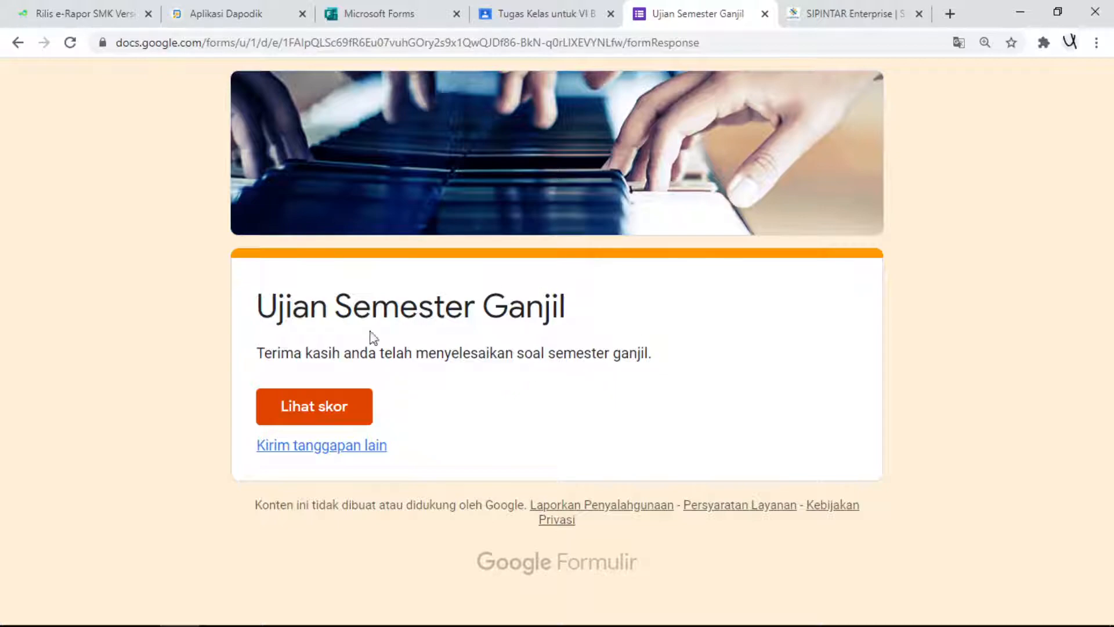
- View the submitted quiz's score and marked answers, and close the score and confirmation pages
left_click(353, 421)
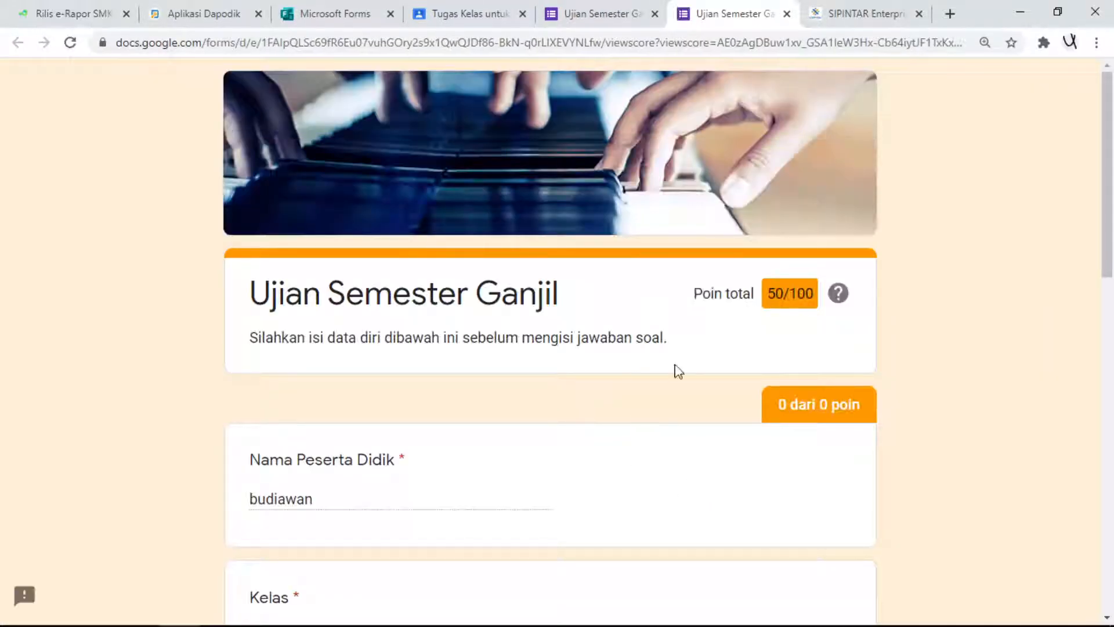
scroll(659, 383, "down", 5)
scroll(762, 354, "down", 9)
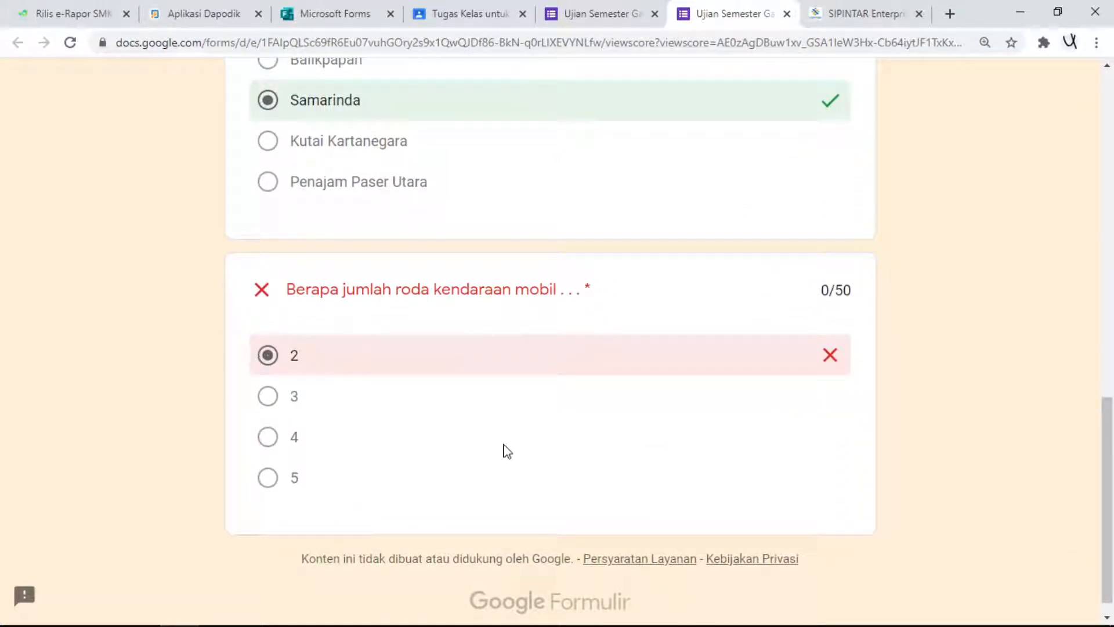
scroll(491, 436, "up", 15)
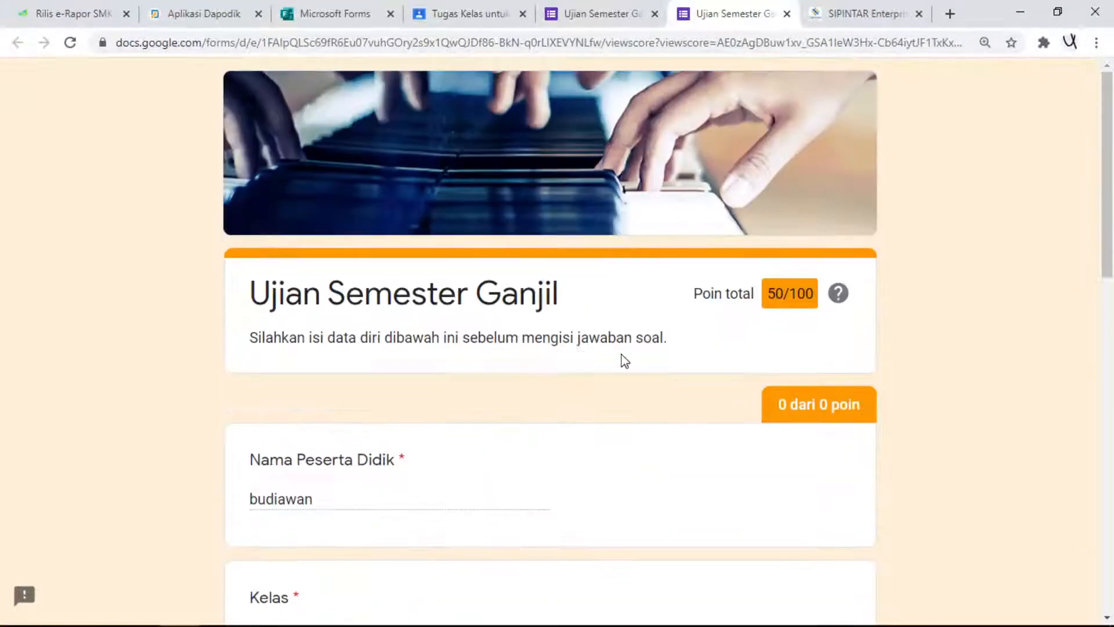
left_click(787, 14)
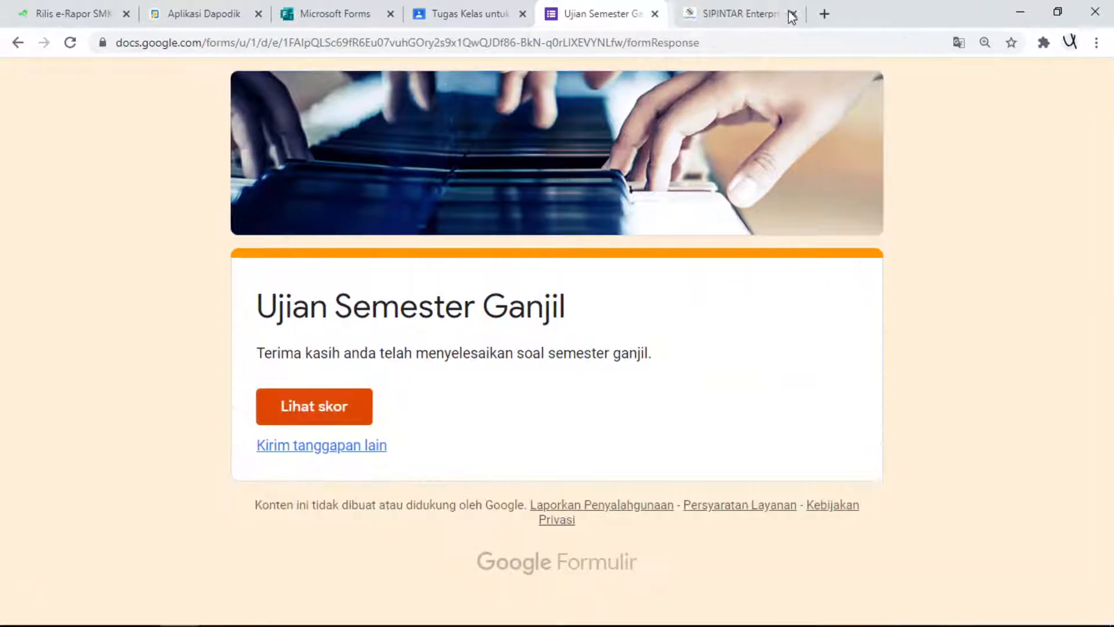
left_click(655, 15)
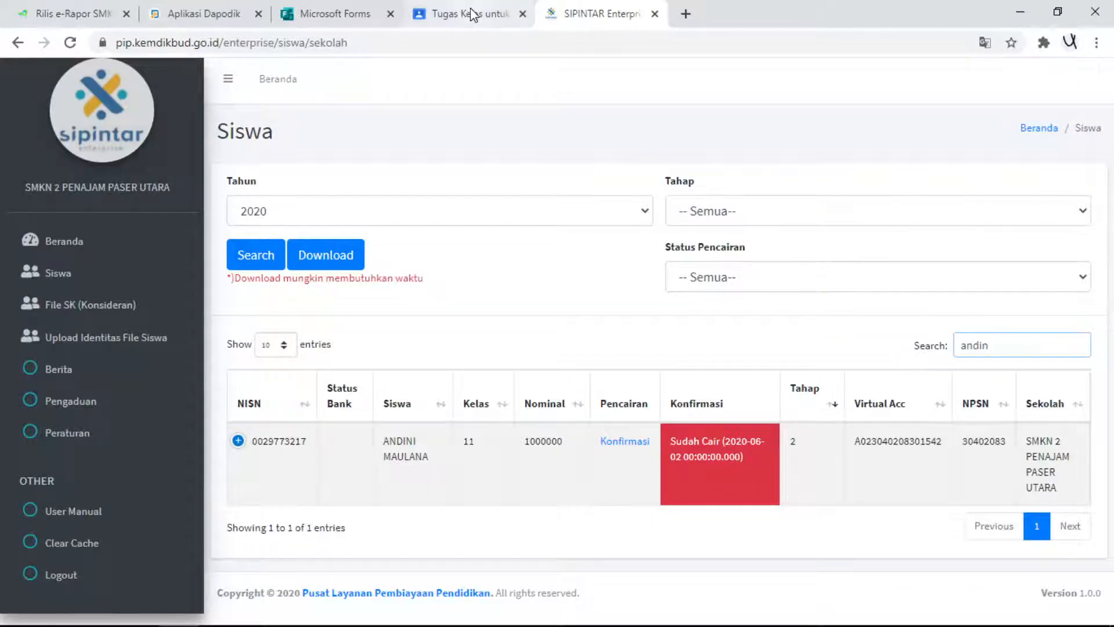
- Return to Google Classroom, reopen the attached Ujian Semester Ganjil form and switch it to editing
left_click(474, 11)
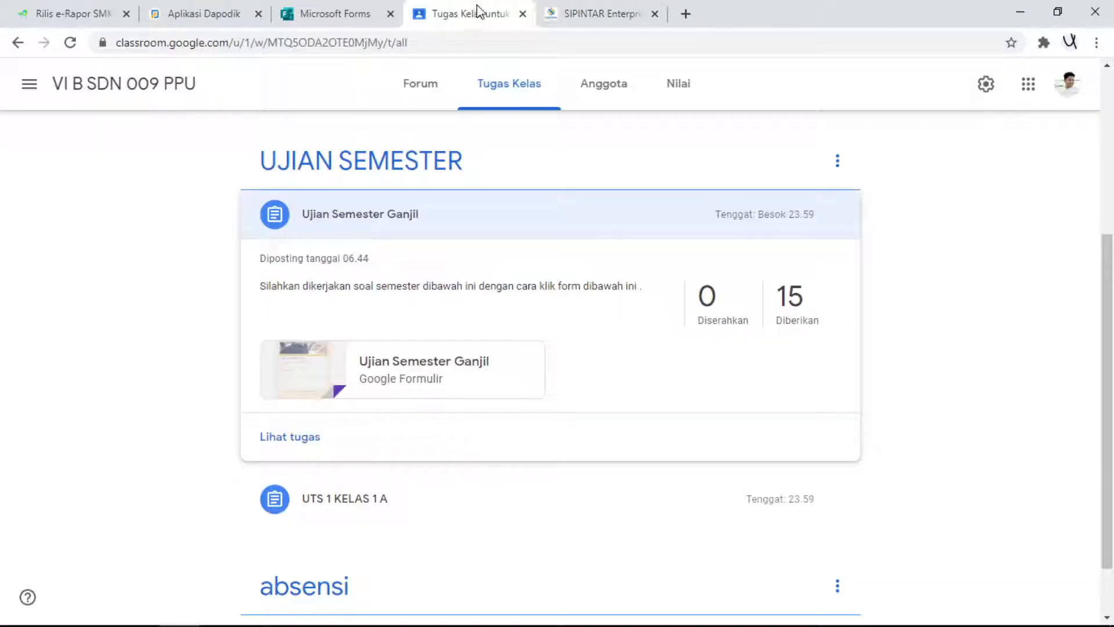
left_click(295, 386)
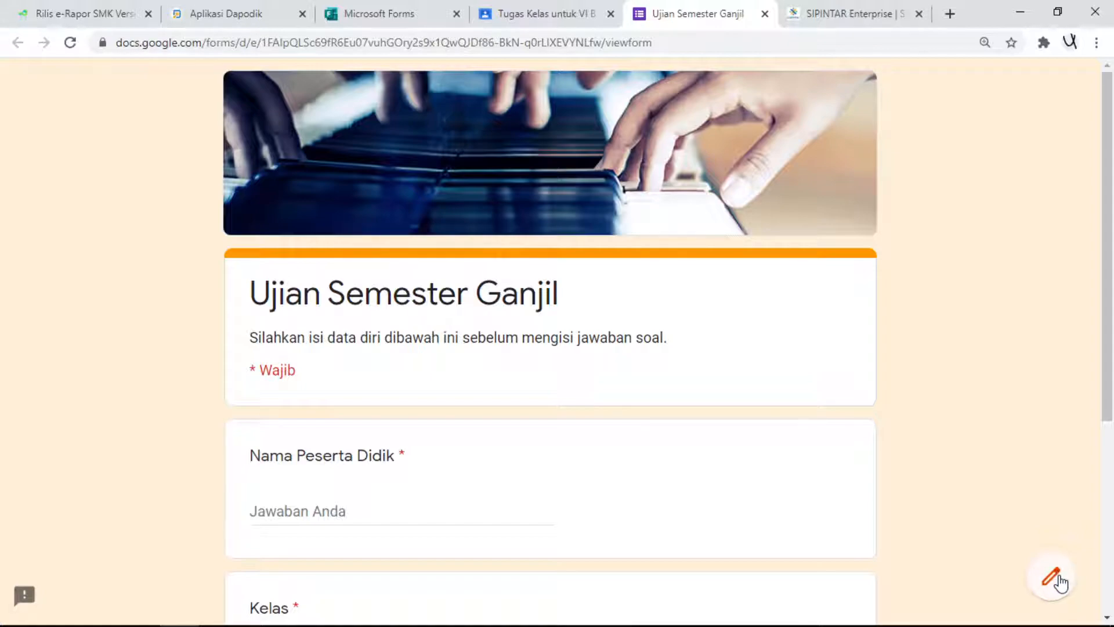
left_click(1052, 578)
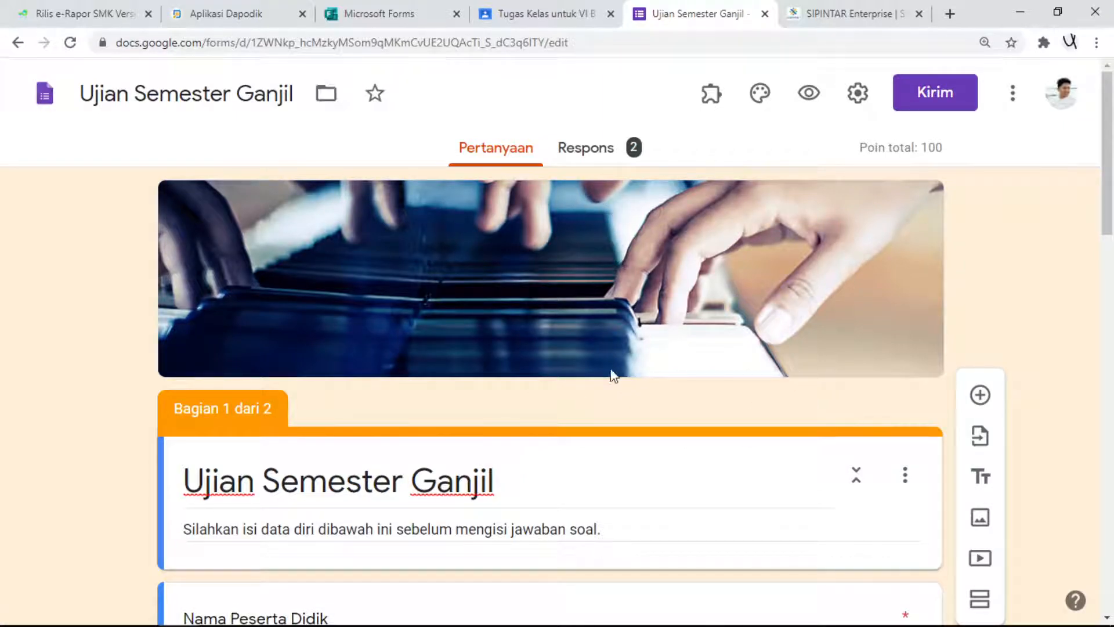
- Examine the form's response summary, including the score statistics, point distribution and per-question charts
left_click(578, 151)
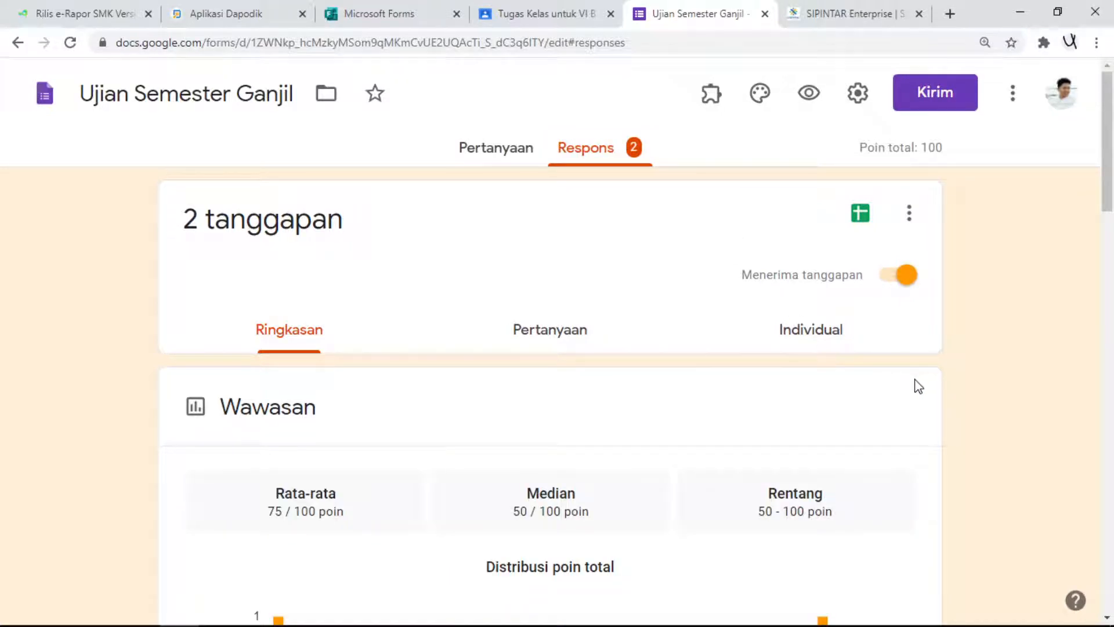
scroll(918, 387, "down", 6)
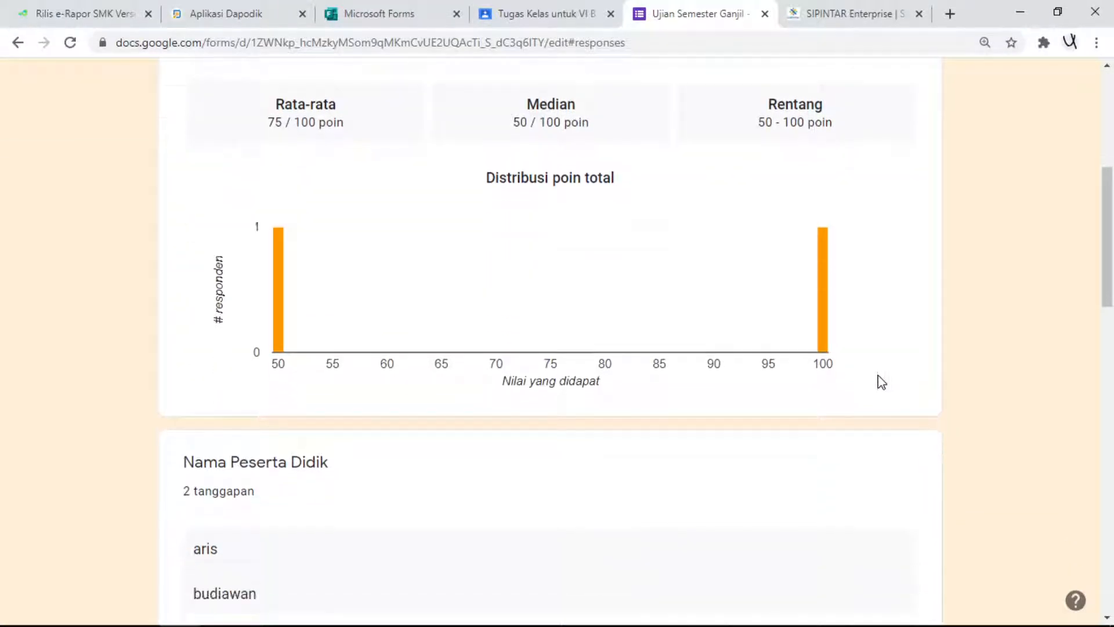
scroll(881, 383, "down", 8)
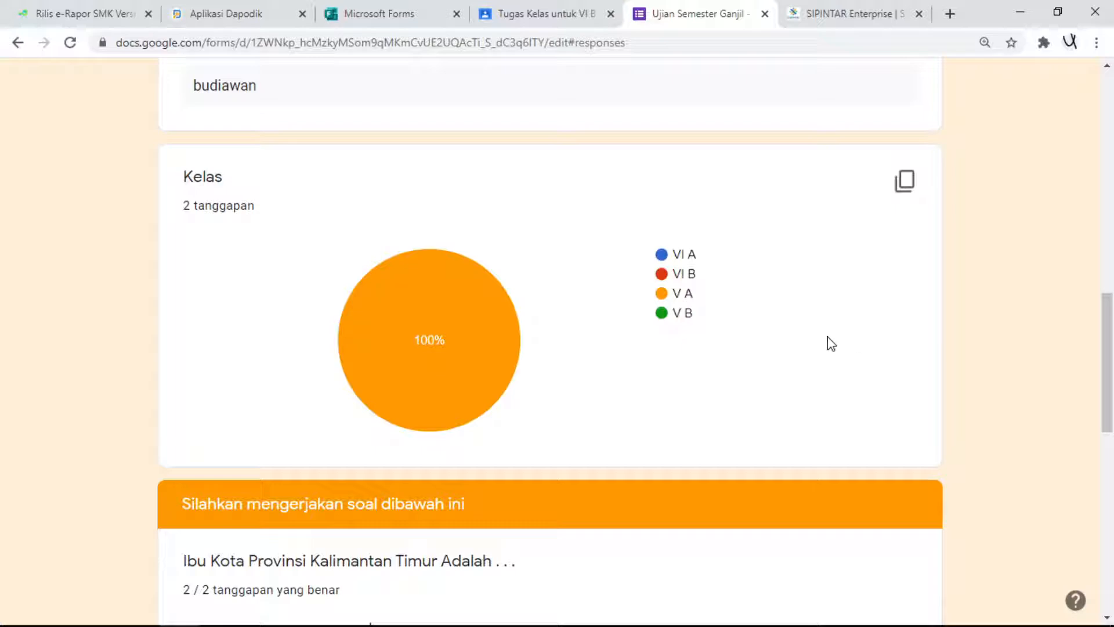
scroll(409, 307, "down", 2)
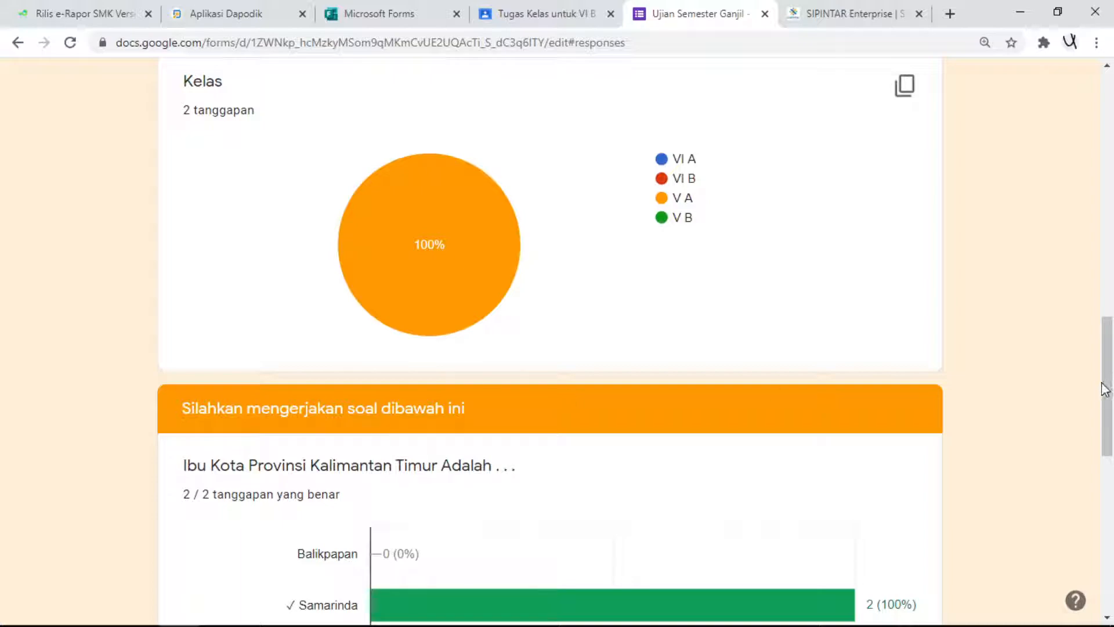
left_click_drag(1110, 340, 1110, 95)
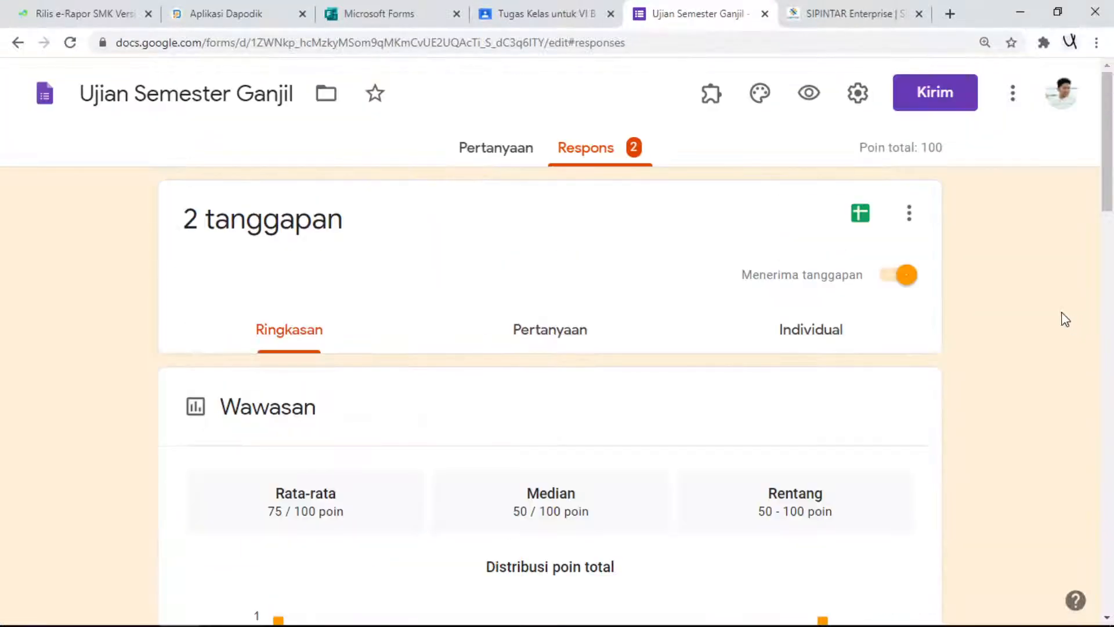
scroll(462, 413, "down", 3)
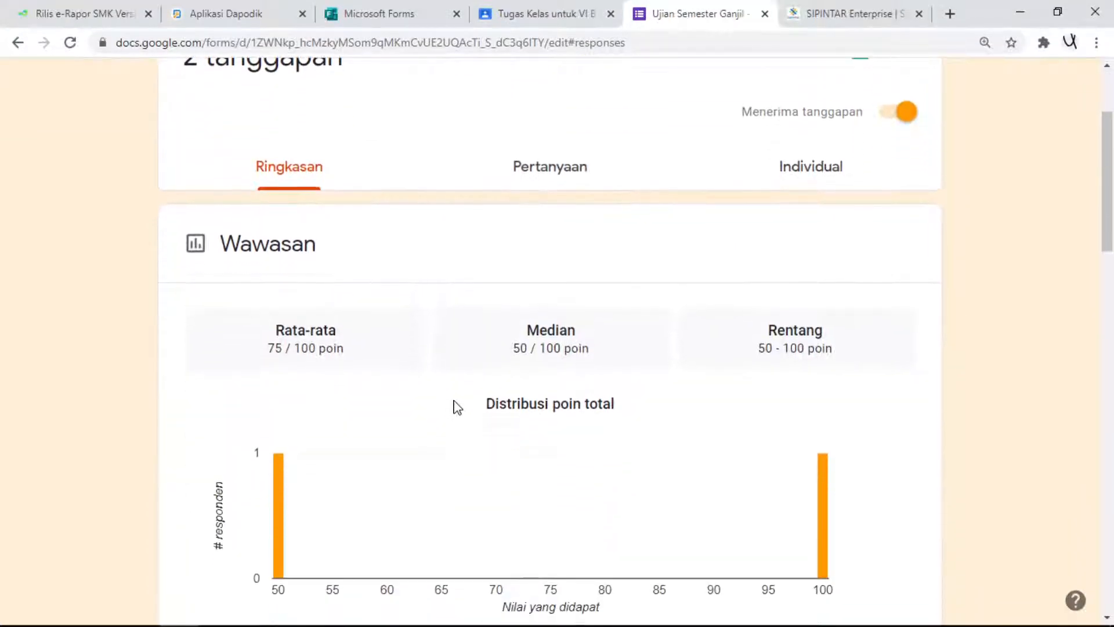
scroll(455, 406, "up", 3)
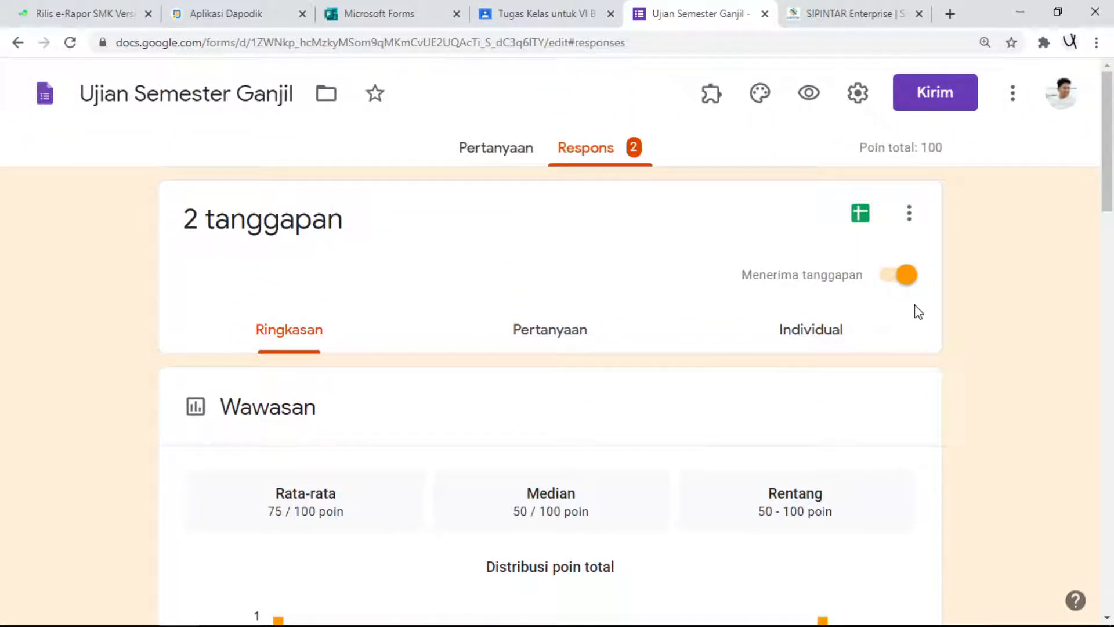
scroll(575, 421, "down", 3)
scroll(653, 454, "up", 3)
- Create a new spreadsheet for the form's responses and close the SIPINTAR page
left_click(506, 148)
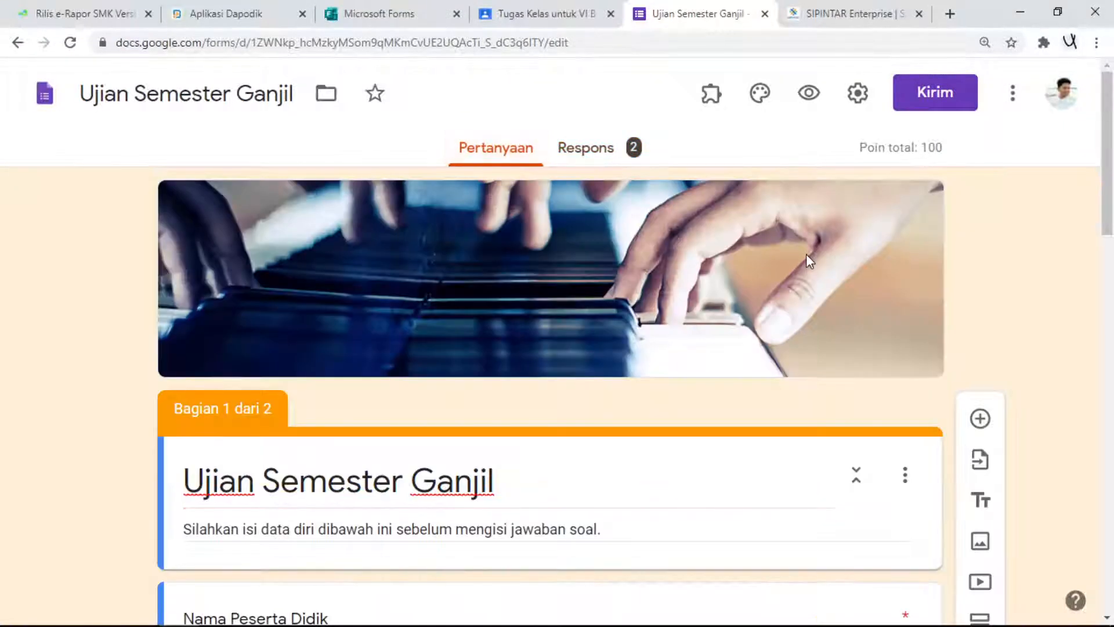
left_click(618, 155)
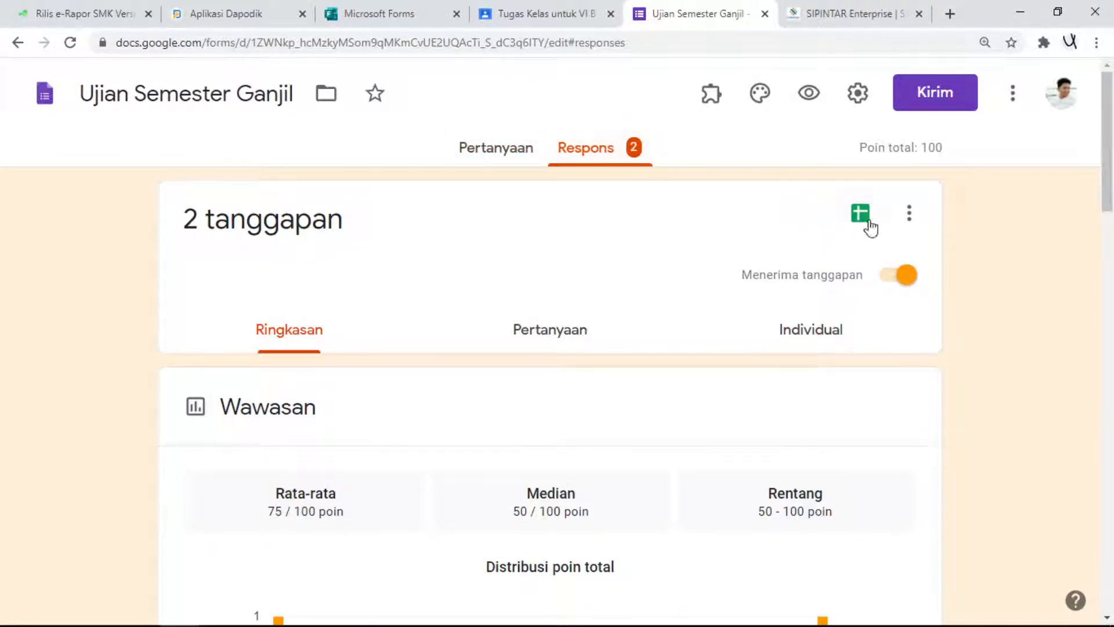
left_click(860, 220)
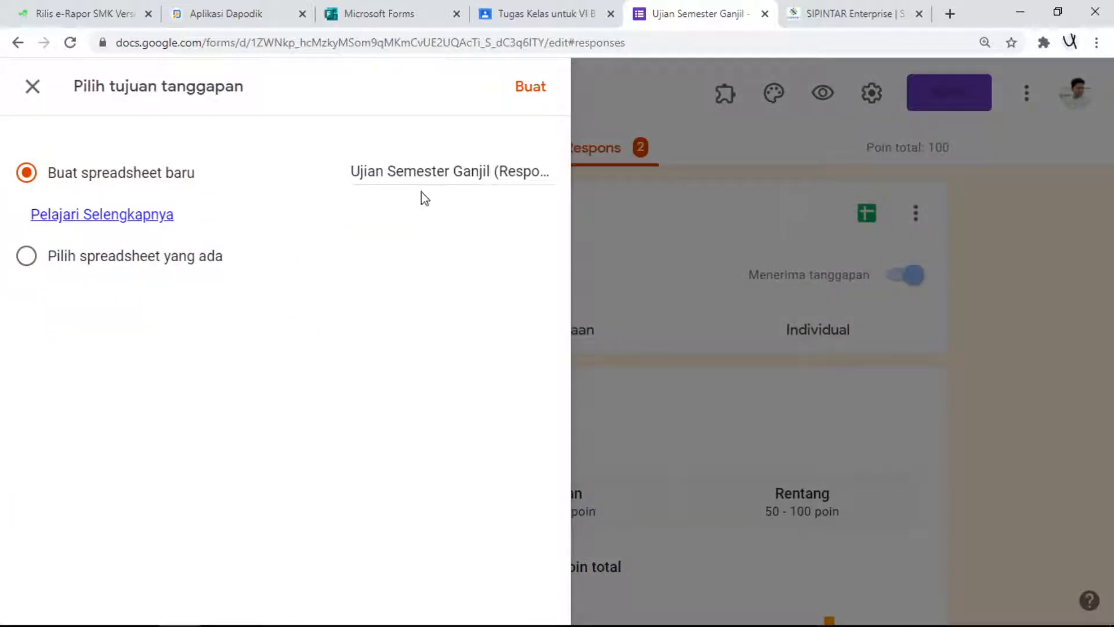
left_click(541, 93)
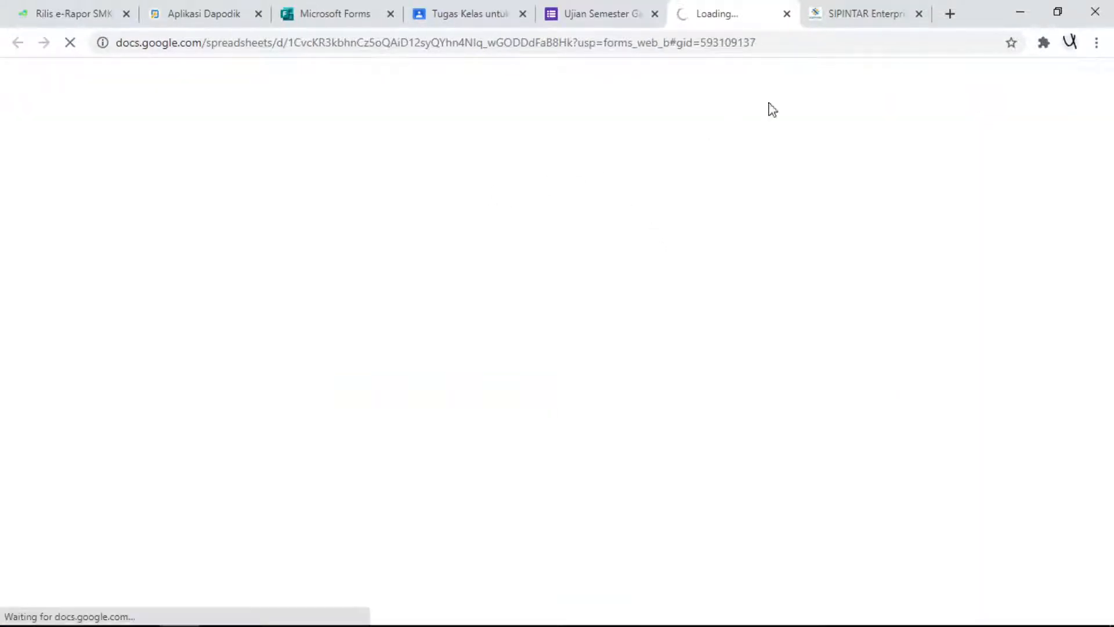
left_click(919, 14)
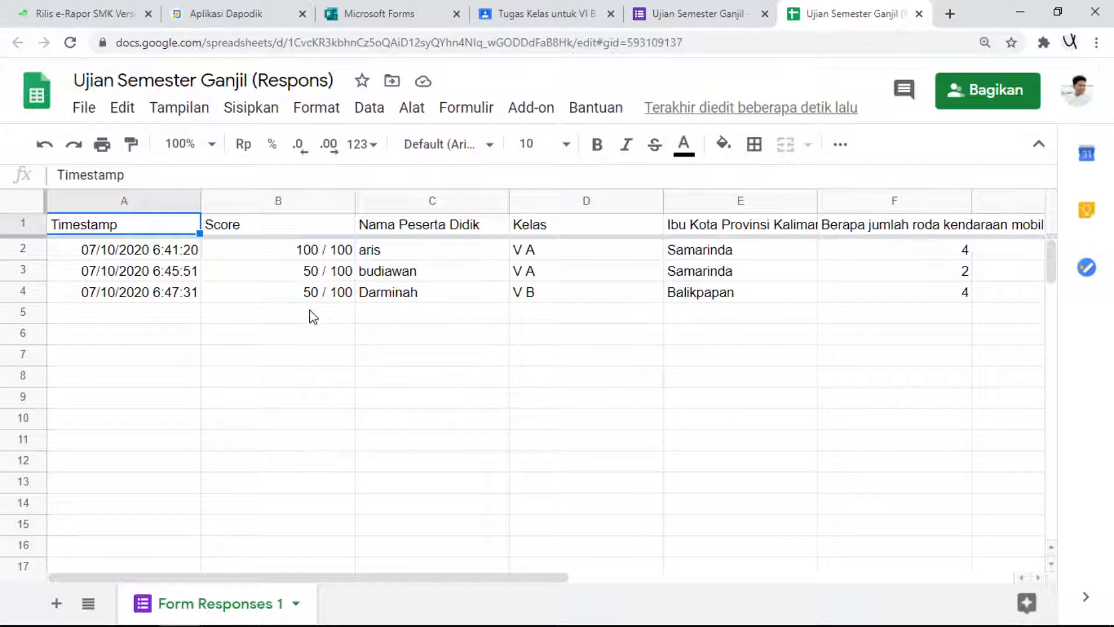
- Download the response spreadsheet as a Microsoft Excel (.xlsx) file, close the spreadsheet page and open the downloaded file
left_click(84, 115)
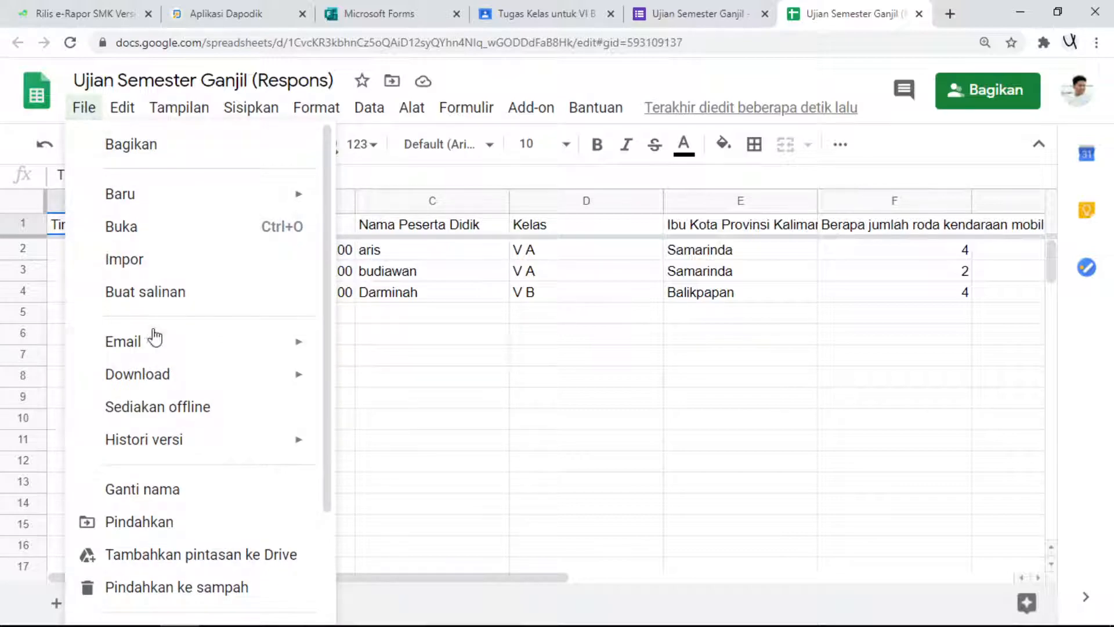
mouse_move(218, 384)
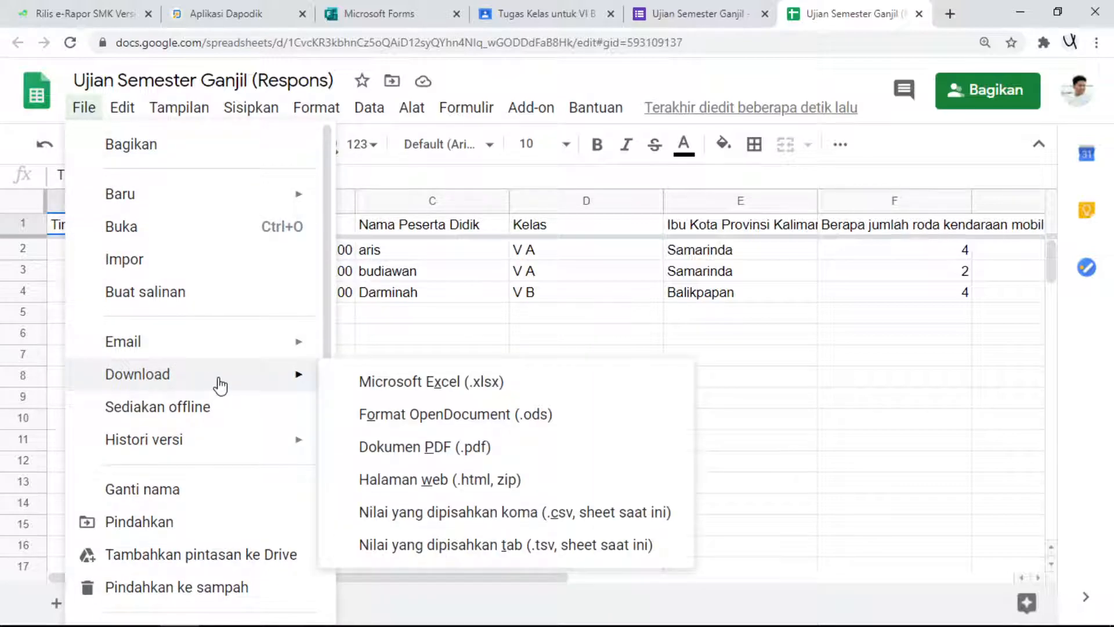
left_click(418, 390)
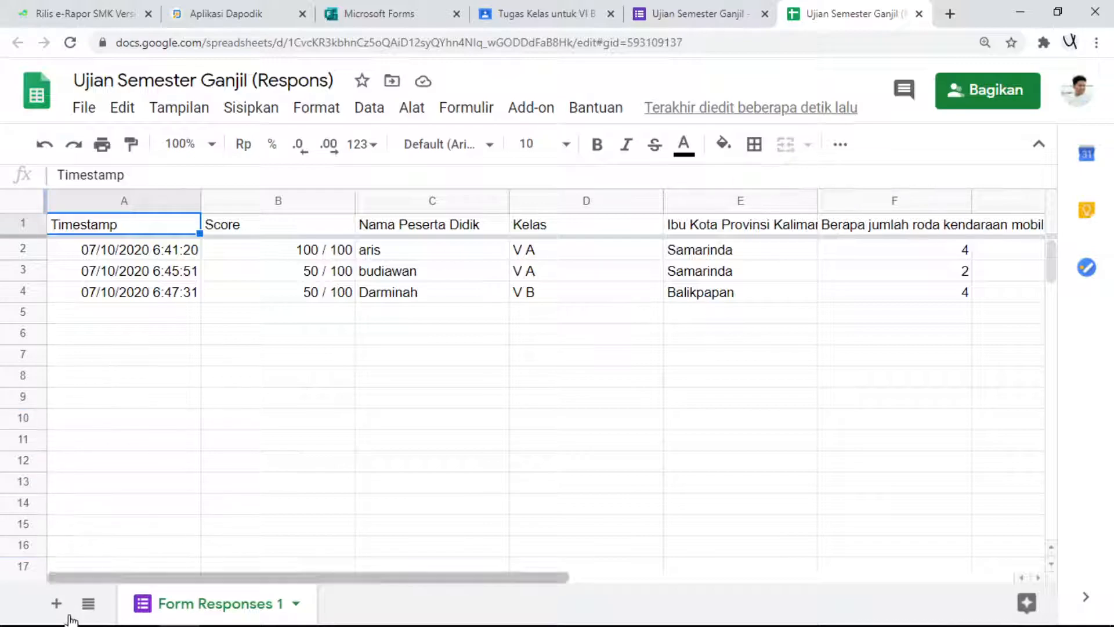
mouse_move(83, 620)
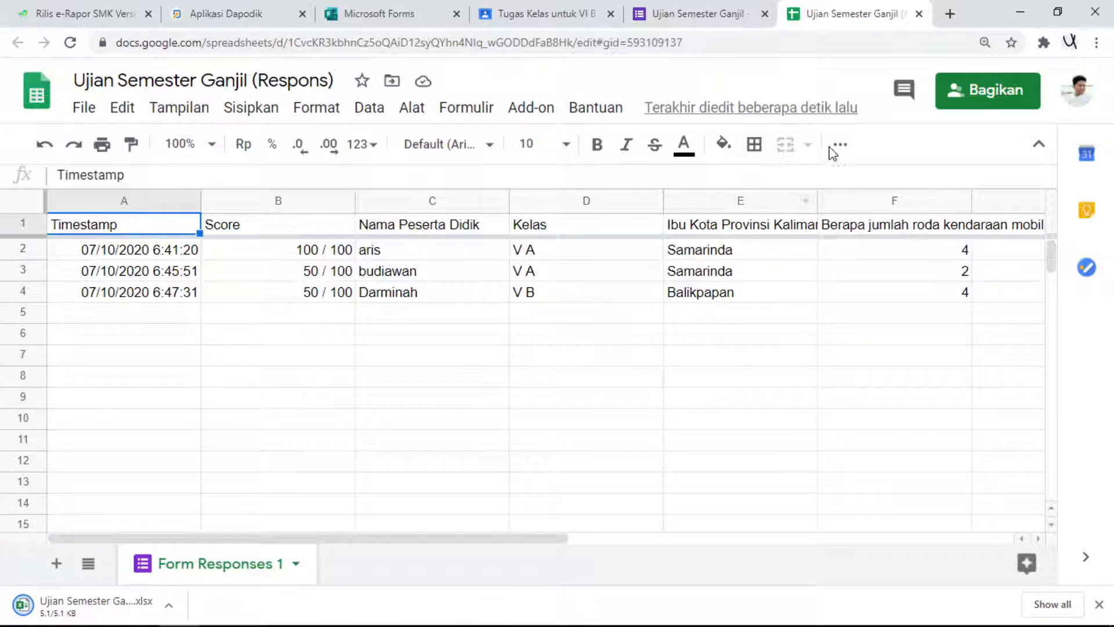
left_click(919, 13)
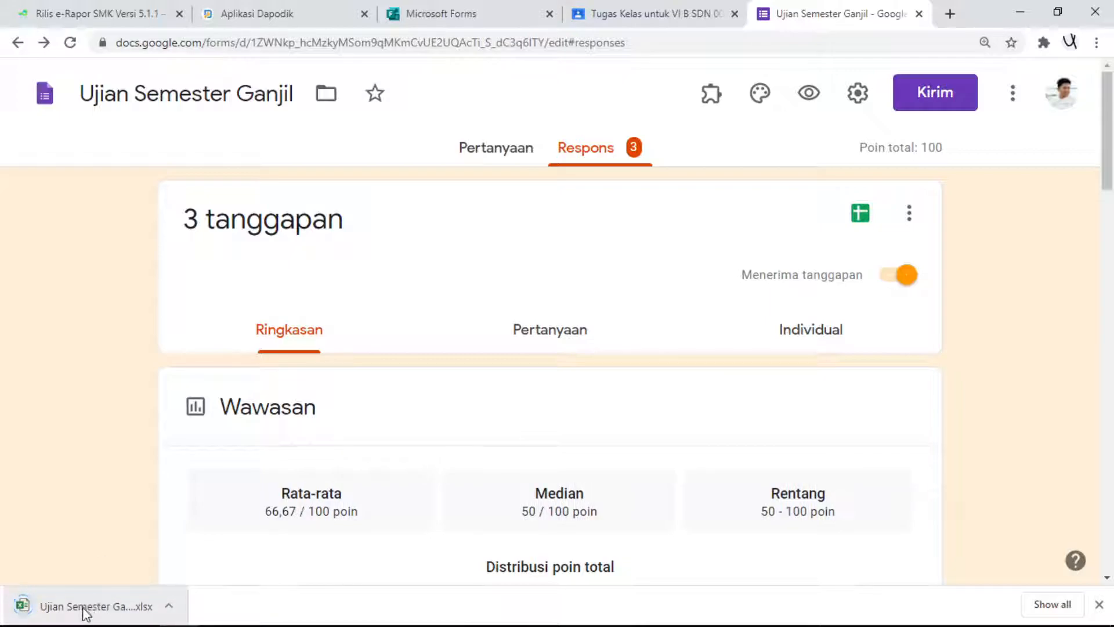
left_click(122, 613)
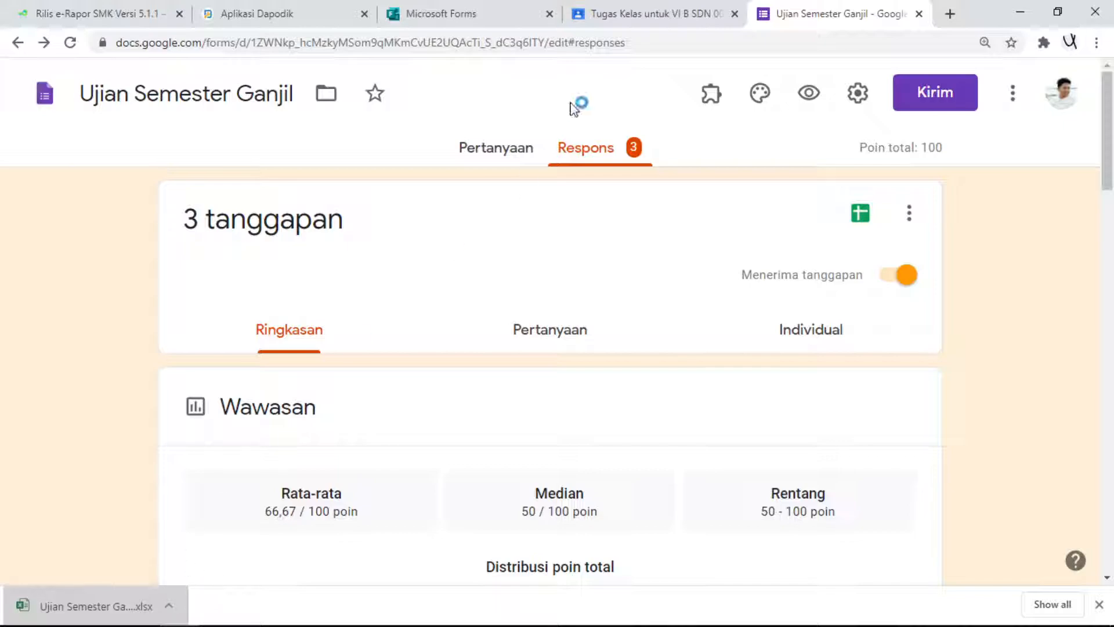
- Open the submitted work for the Ujian Semester Ganjil assignment in Google Classroom and check the form's response summary
left_click(613, 14)
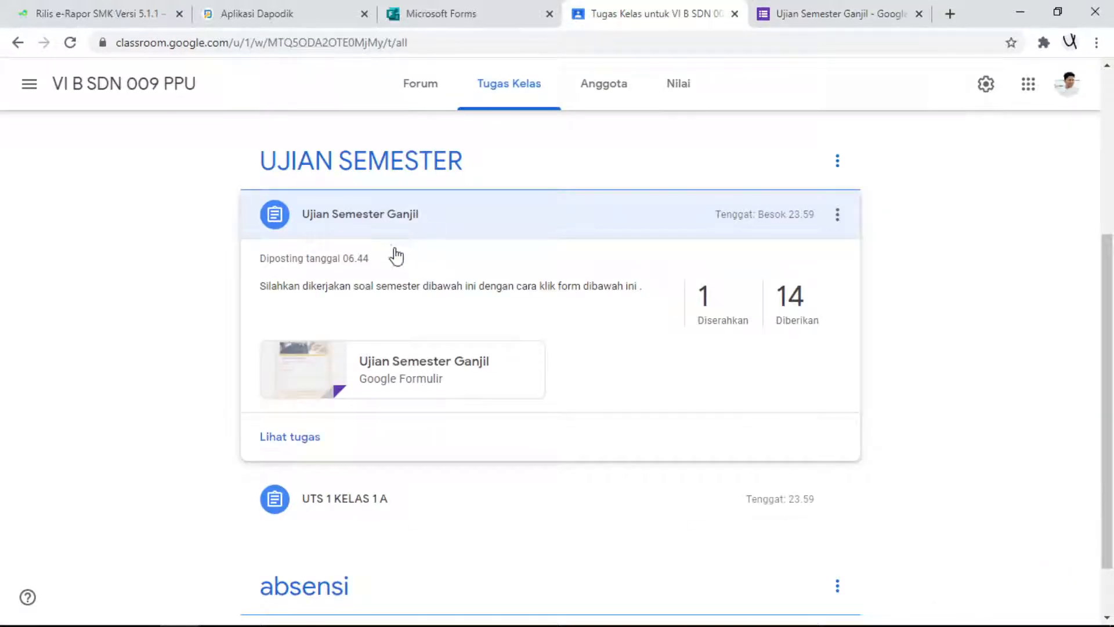
left_click(722, 308)
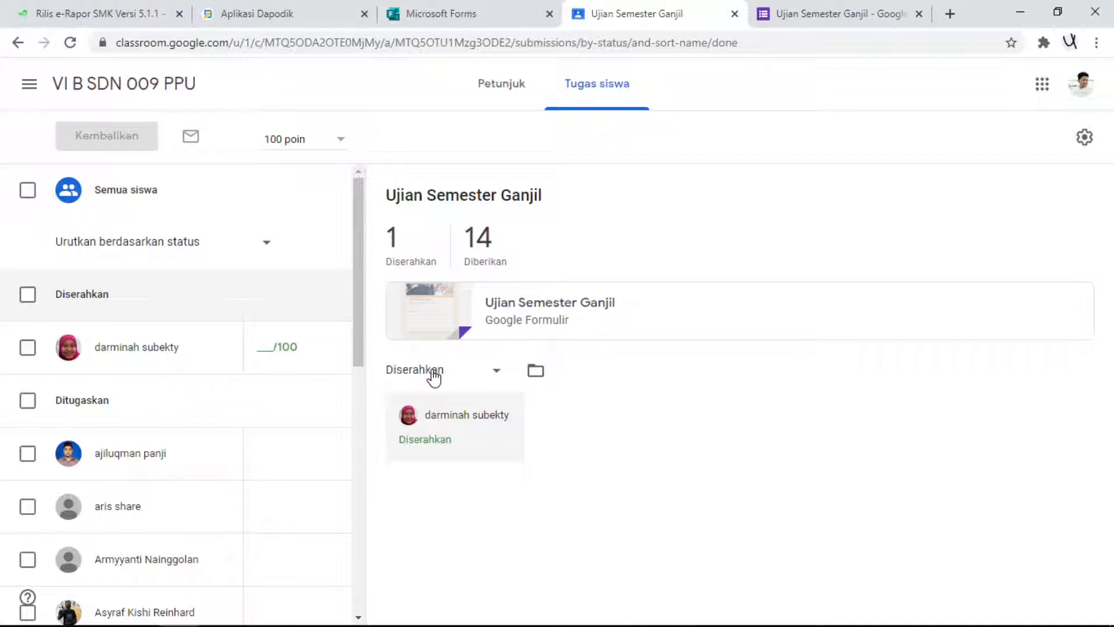
left_click(795, 18)
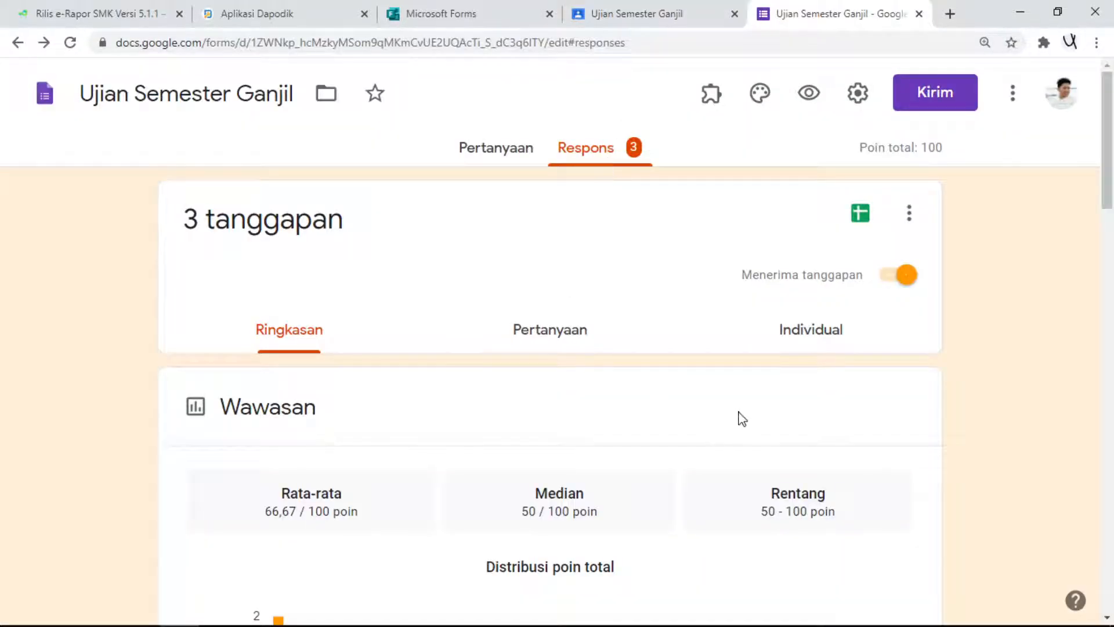
scroll(638, 404, "down", 3)
scroll(628, 390, "down", 3)
scroll(522, 159, "up", 6)
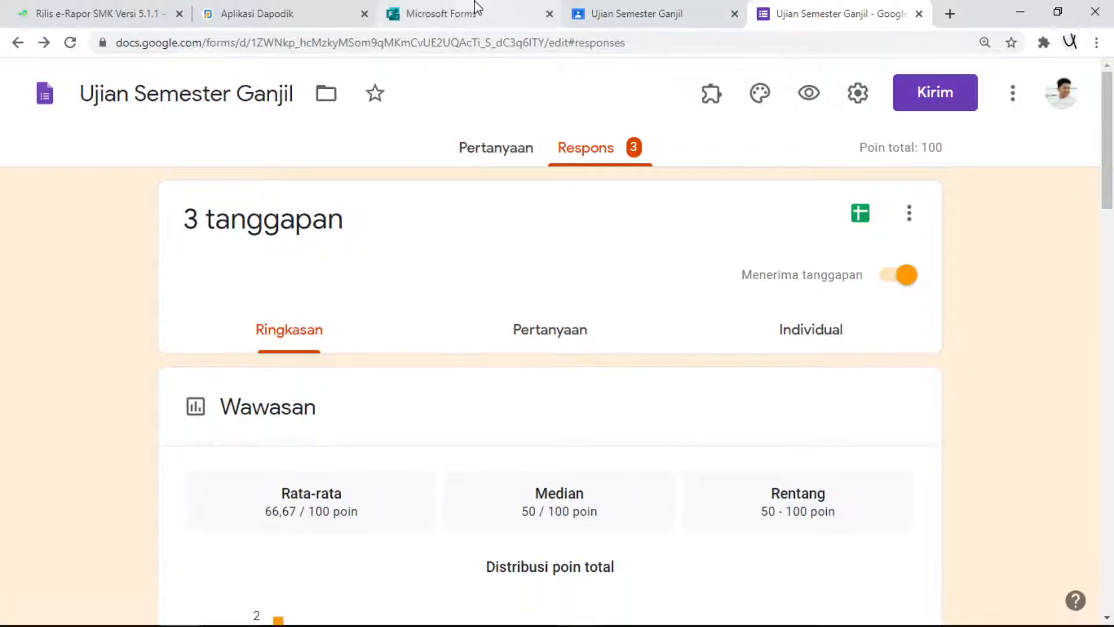
- Return to the assignment's student work in Google Classroom and grade the submitted work 50 out of 100
left_click(601, 8)
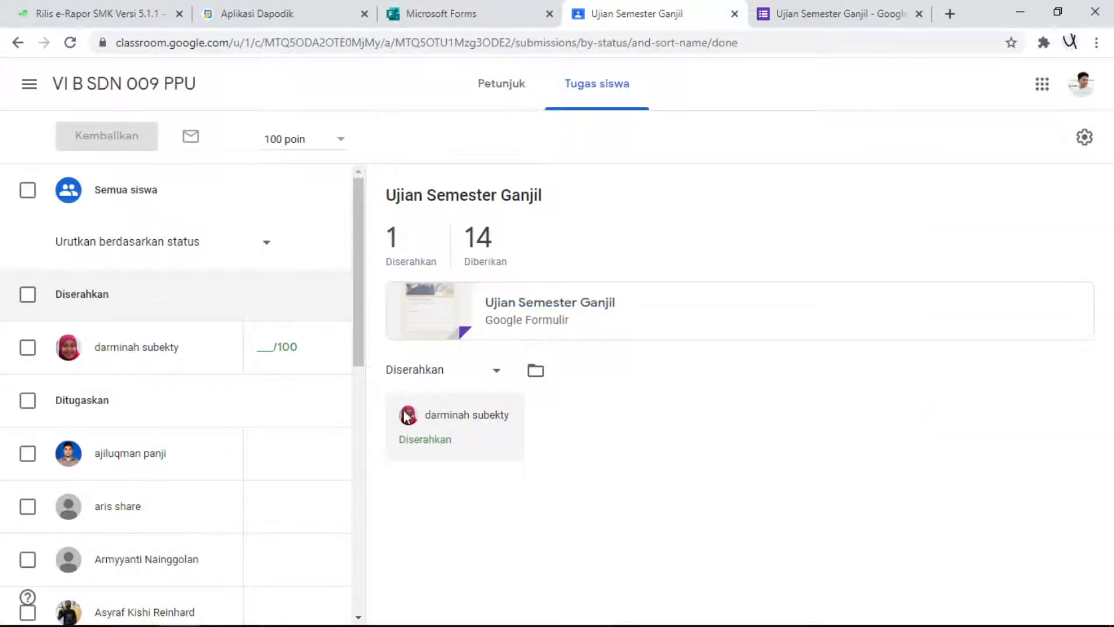
left_click(266, 347)
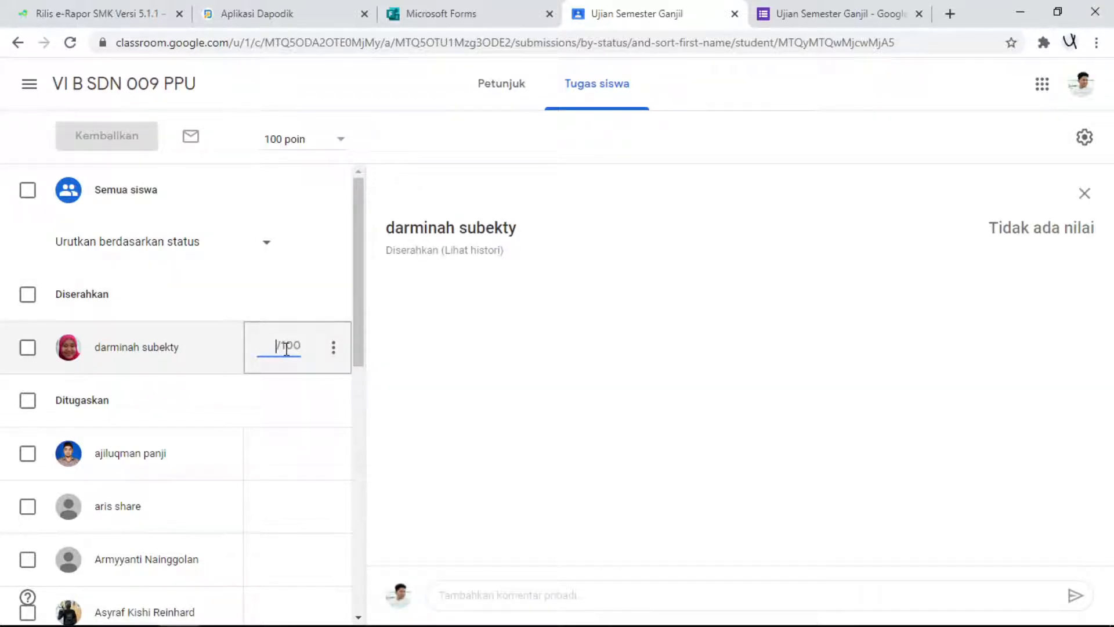
type("50")
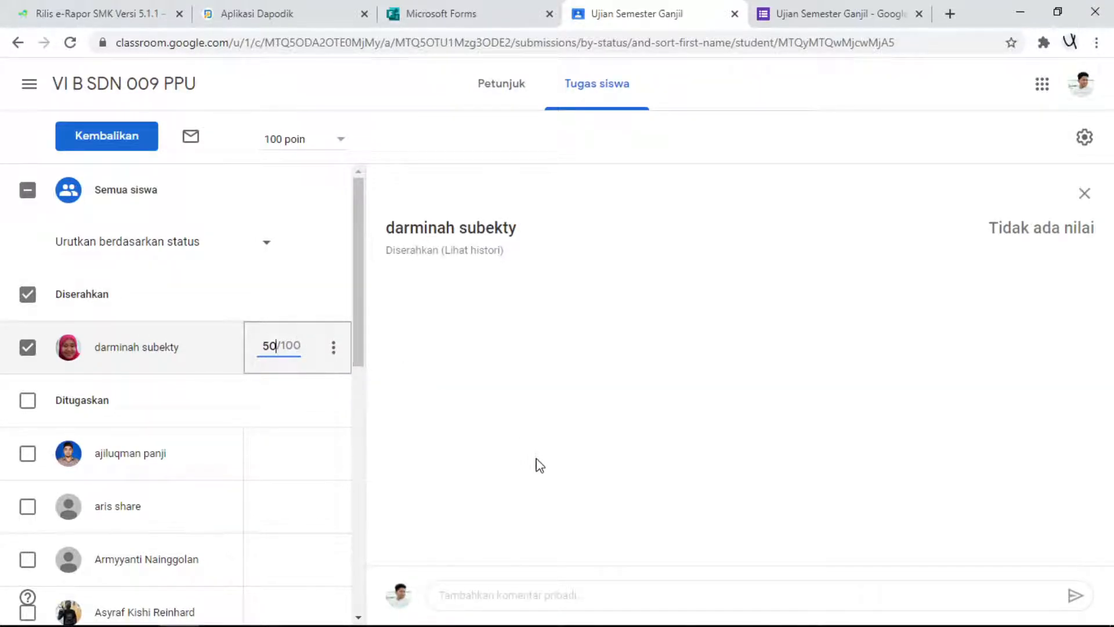
- Send the student the private comment "anda menjawab hanya benar 1" and return the graded work
left_click(561, 597)
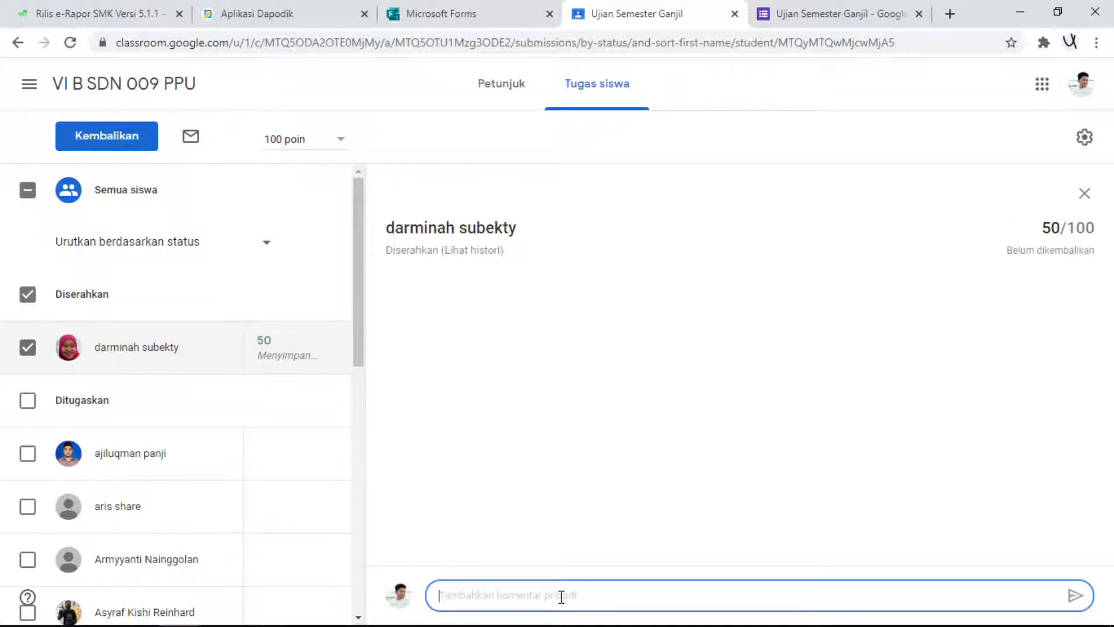
type("sala")
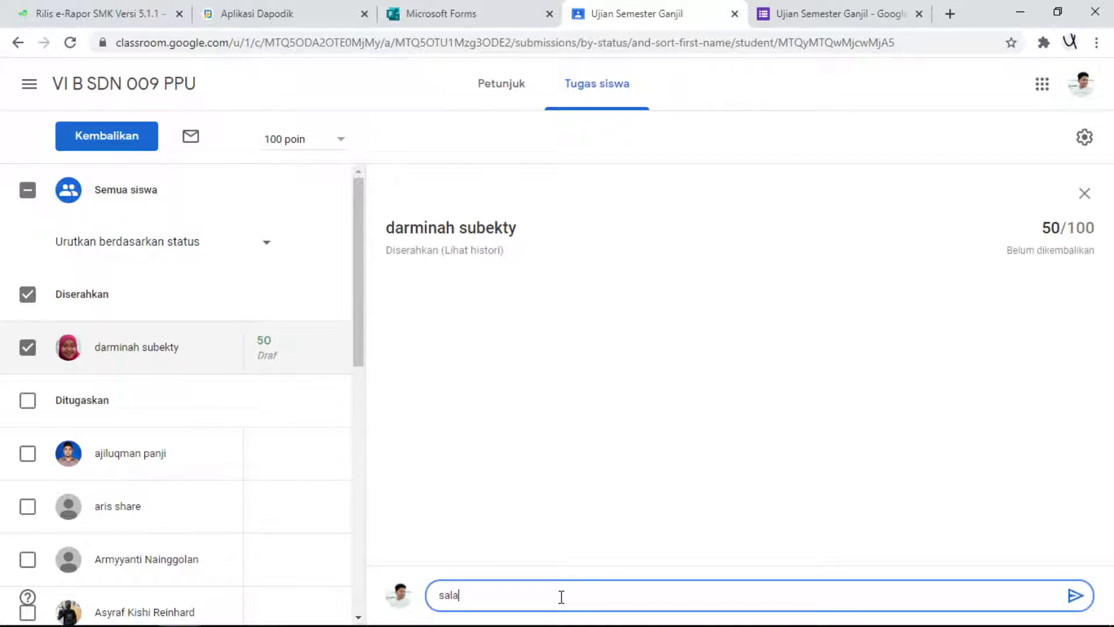
key("BackSpace")
key("BackSpace")
key("BackSpace")
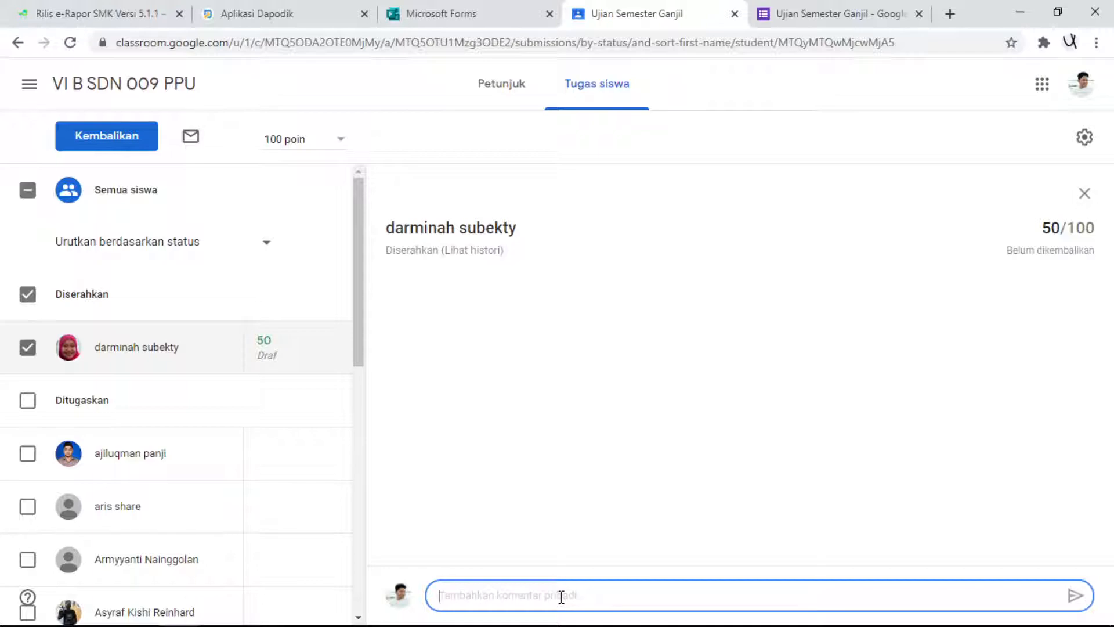
type("anda menjawab hanya benar 1")
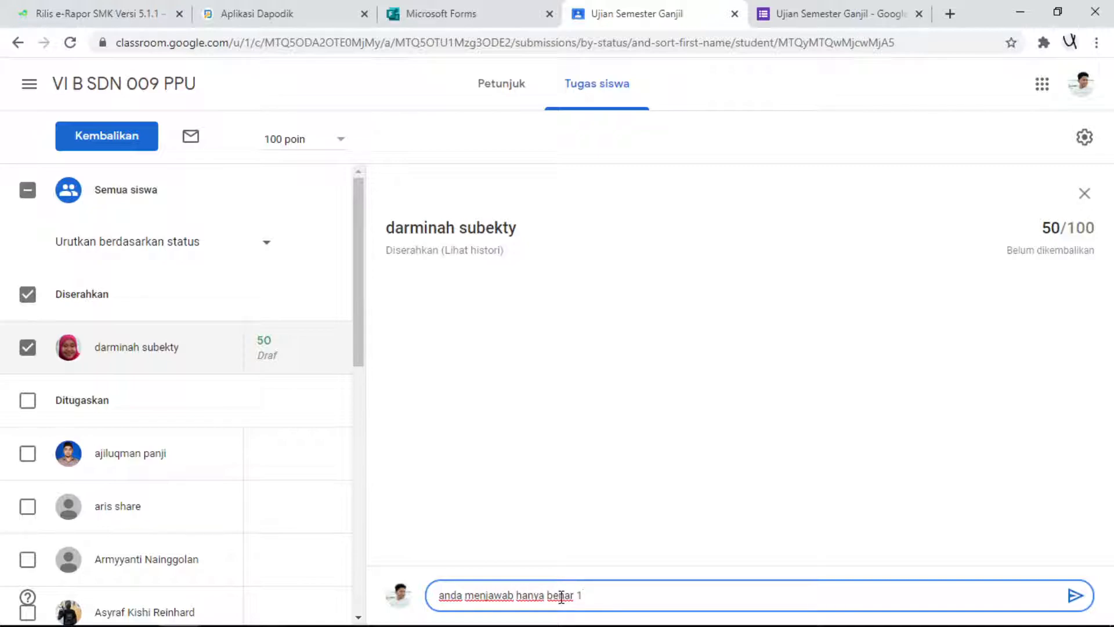
left_click(1074, 596)
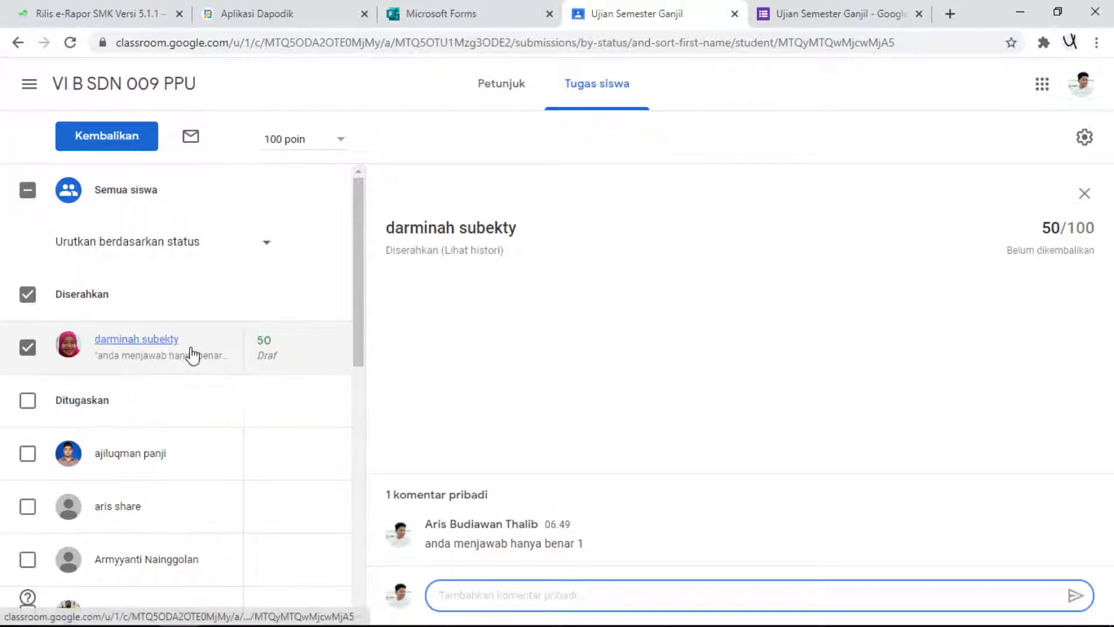
left_click(137, 140)
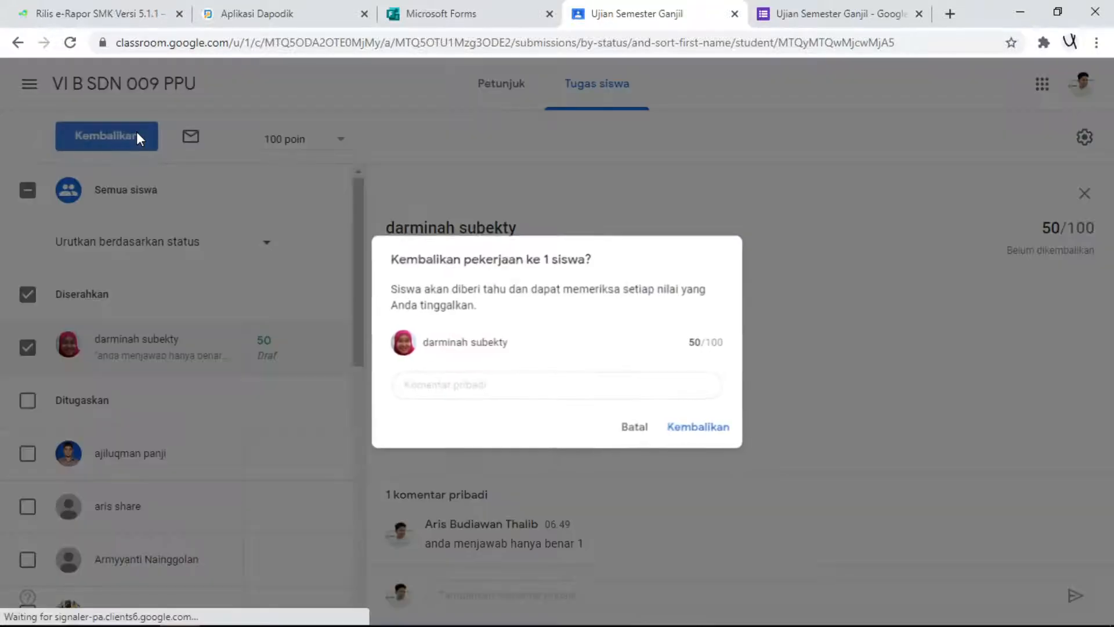
left_click(715, 427)
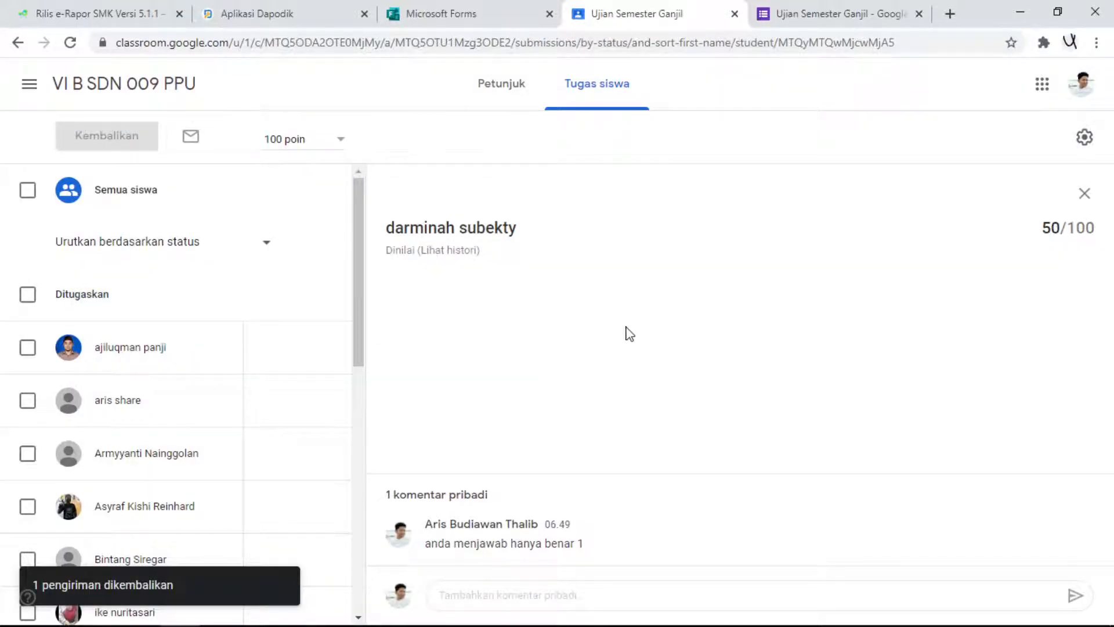
- Check Excel for the downloaded responses workbook and close the Microsoft Forms page in the browser
mouse_move(341, 626)
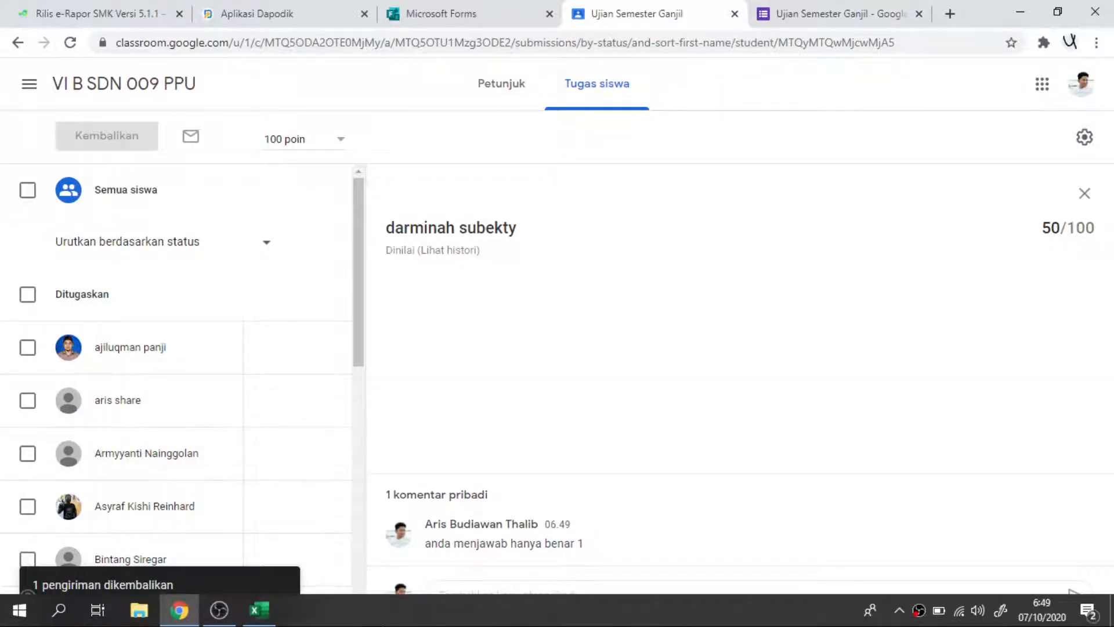
left_click(260, 609)
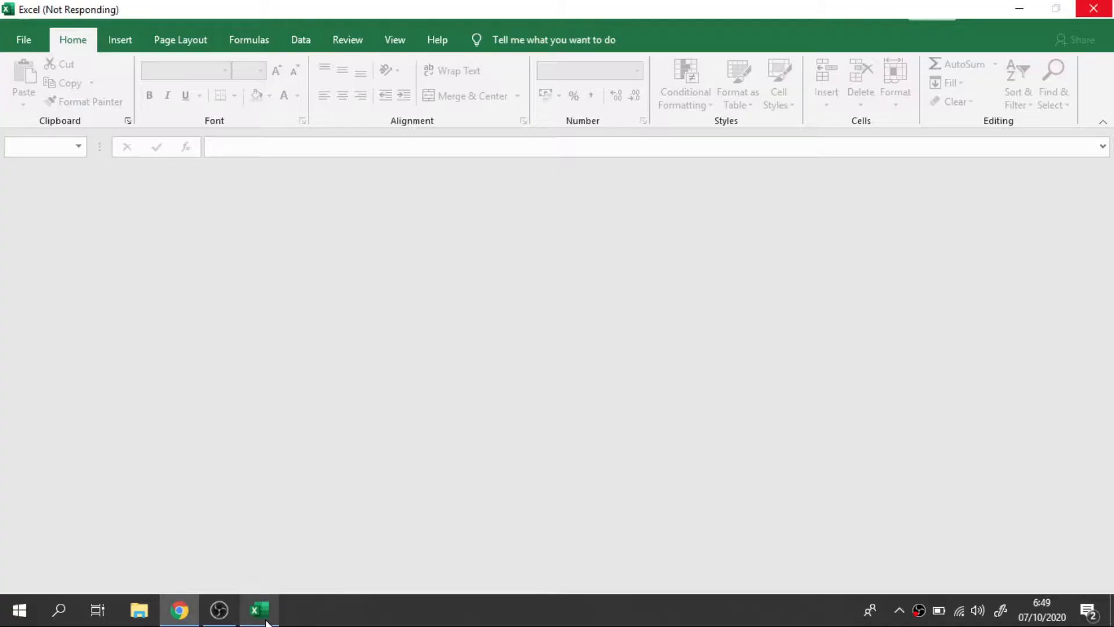
left_click(1017, 12)
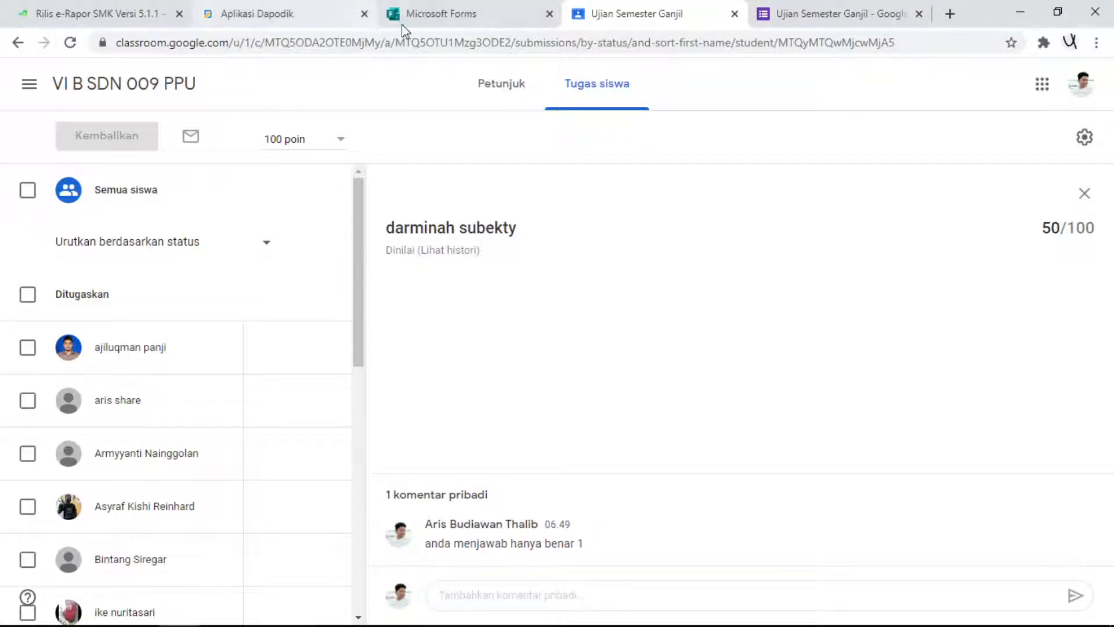
left_click(549, 13)
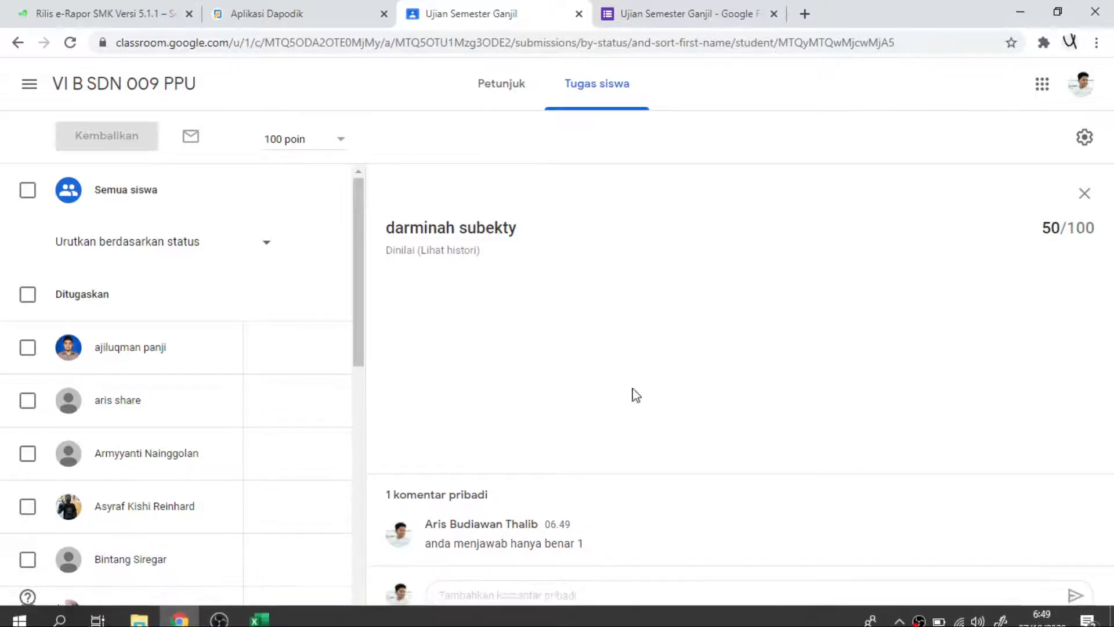
left_click(274, 614)
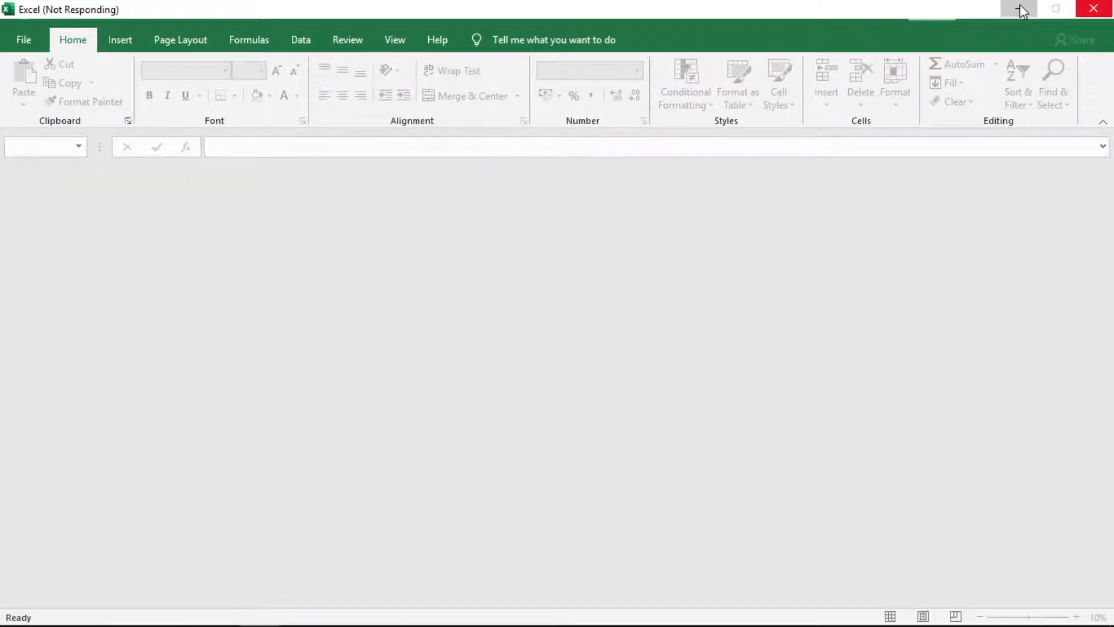
left_click(1020, 7)
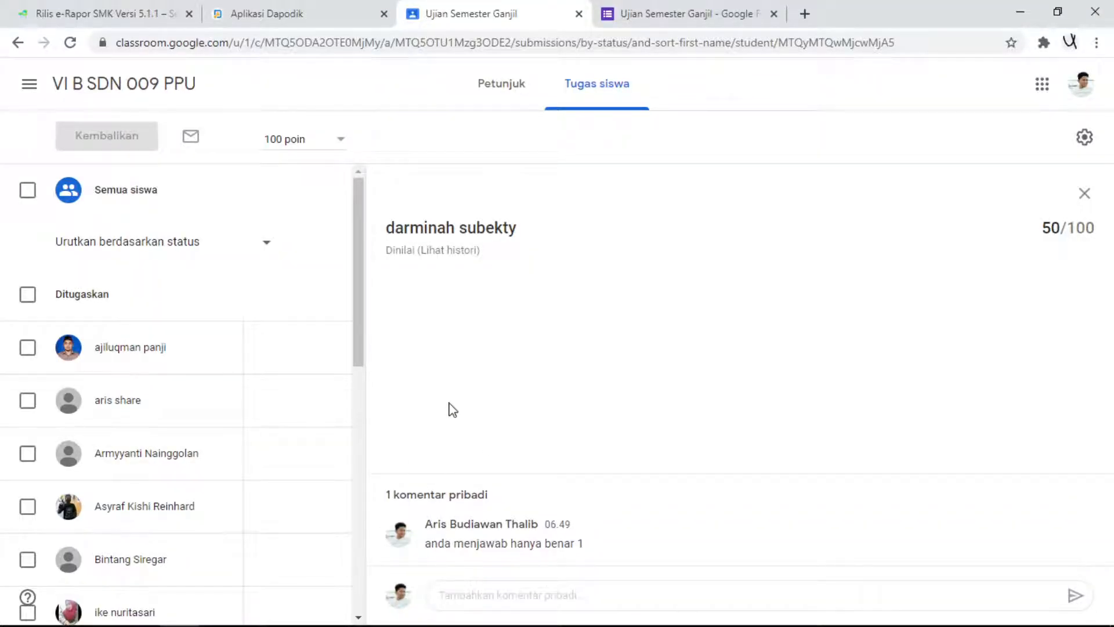
- View the assignment's instructions, and review the form's score distribution, class chart and answer chart for the Kalimantan Timur question
left_click(501, 96)
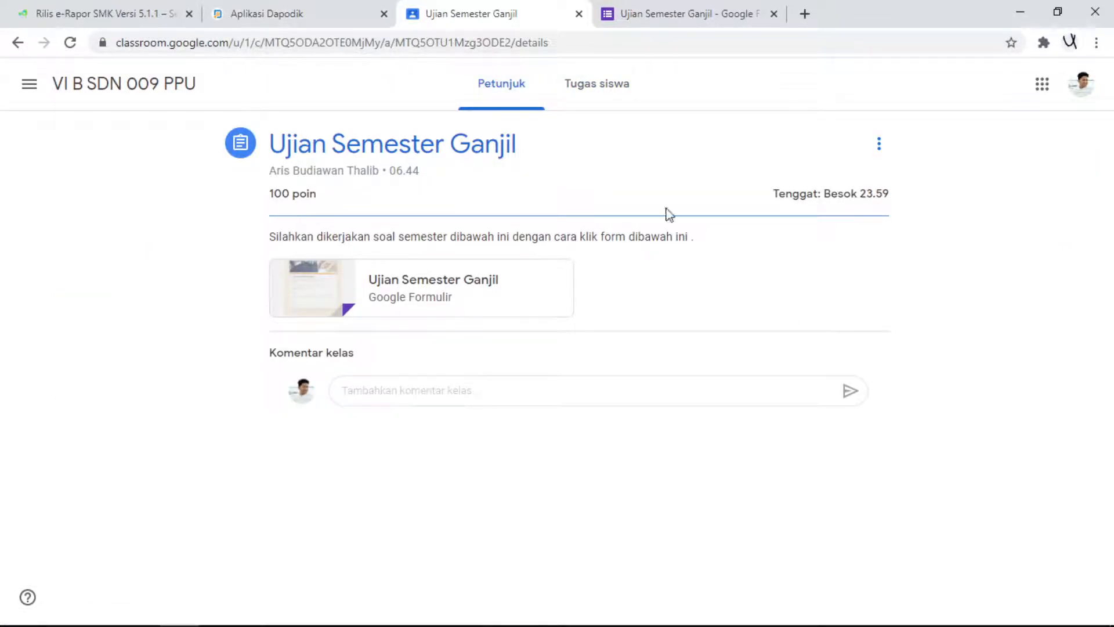
left_click(716, 13)
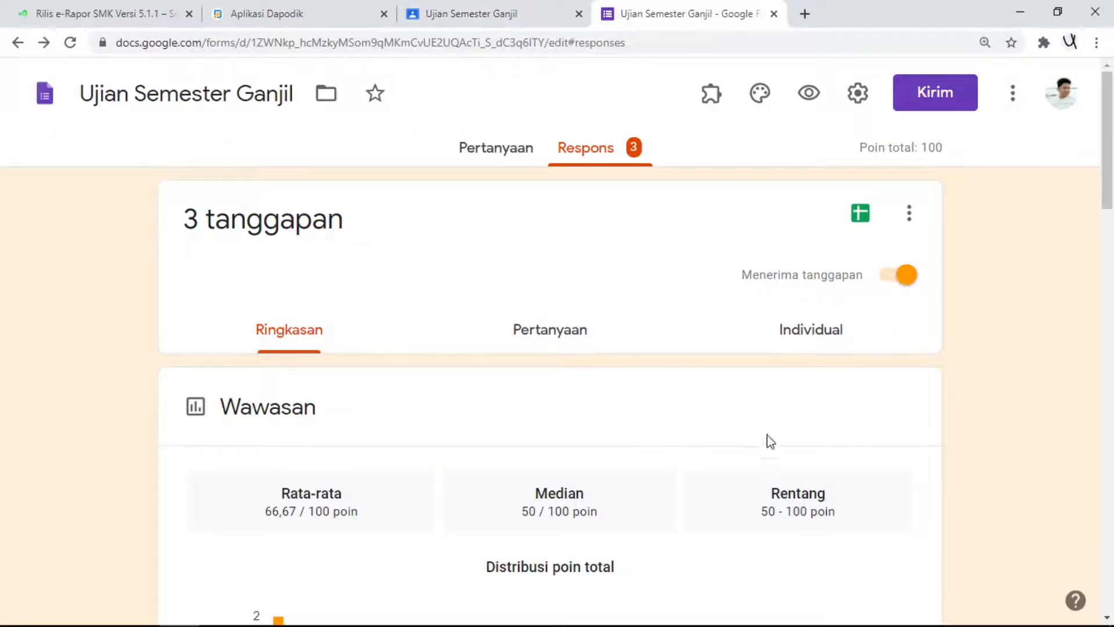
scroll(794, 345, "down", 3)
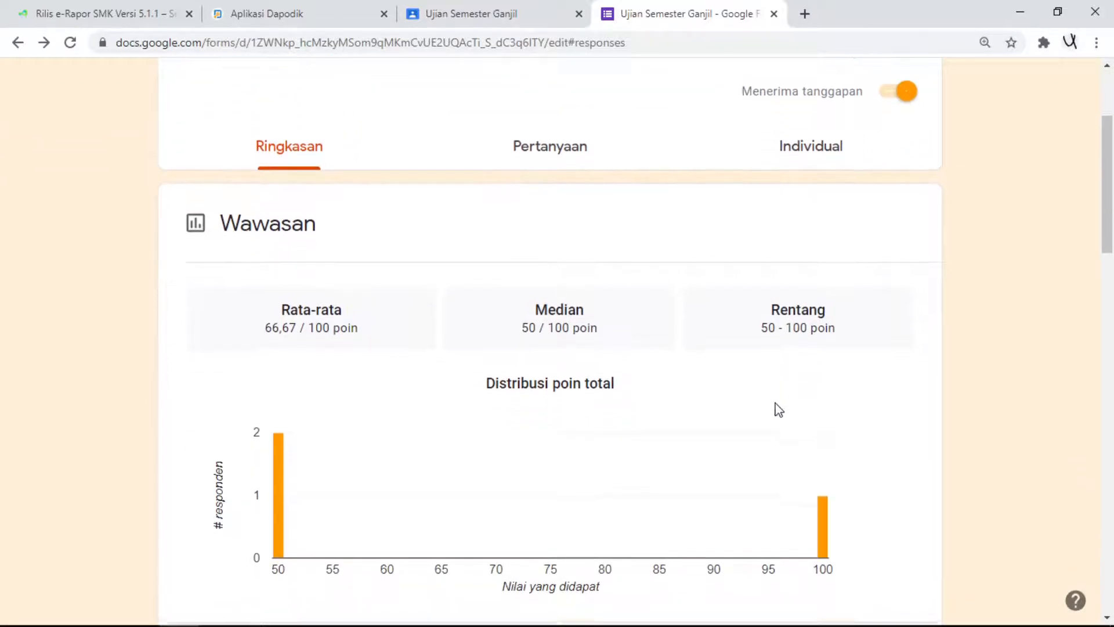
scroll(780, 409, "down", 4)
scroll(678, 419, "down", 14)
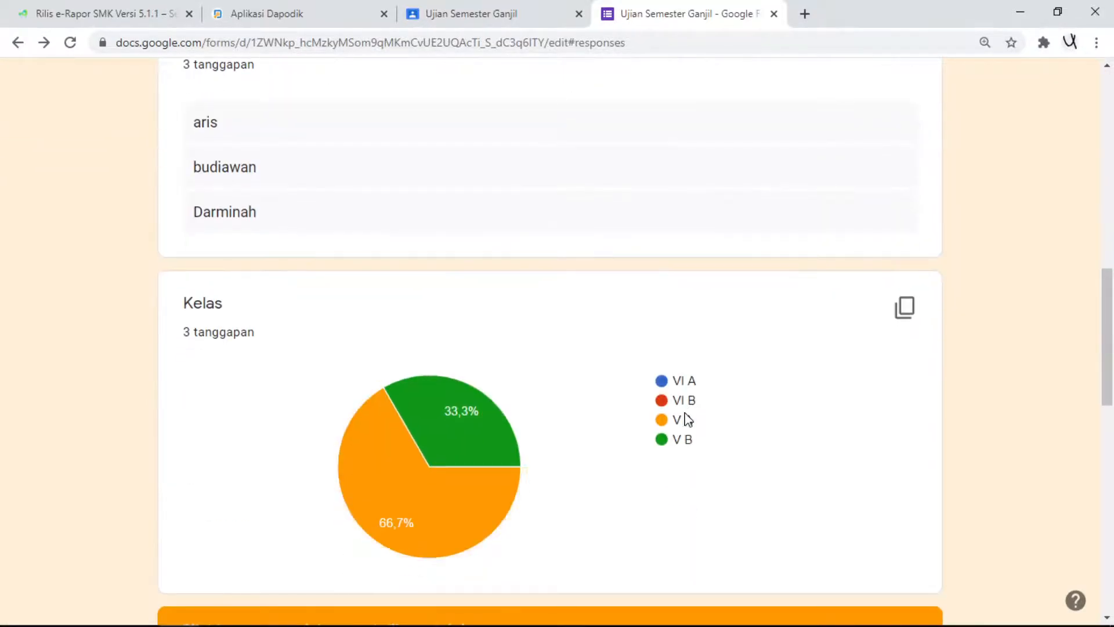
scroll(676, 415, "down", 8)
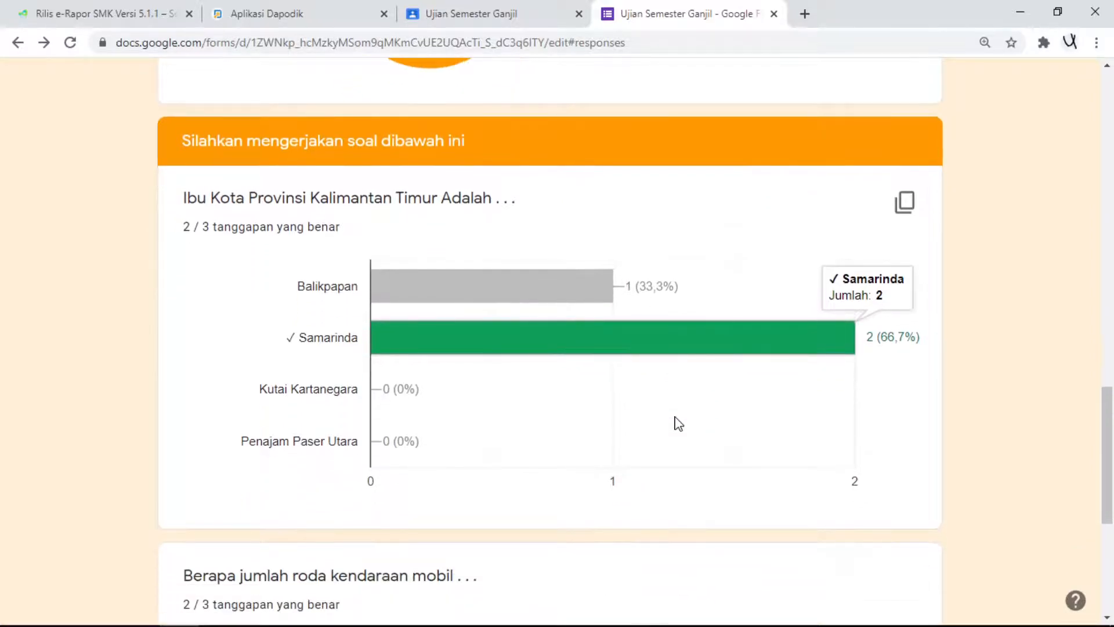
scroll(673, 406, "up", 20)
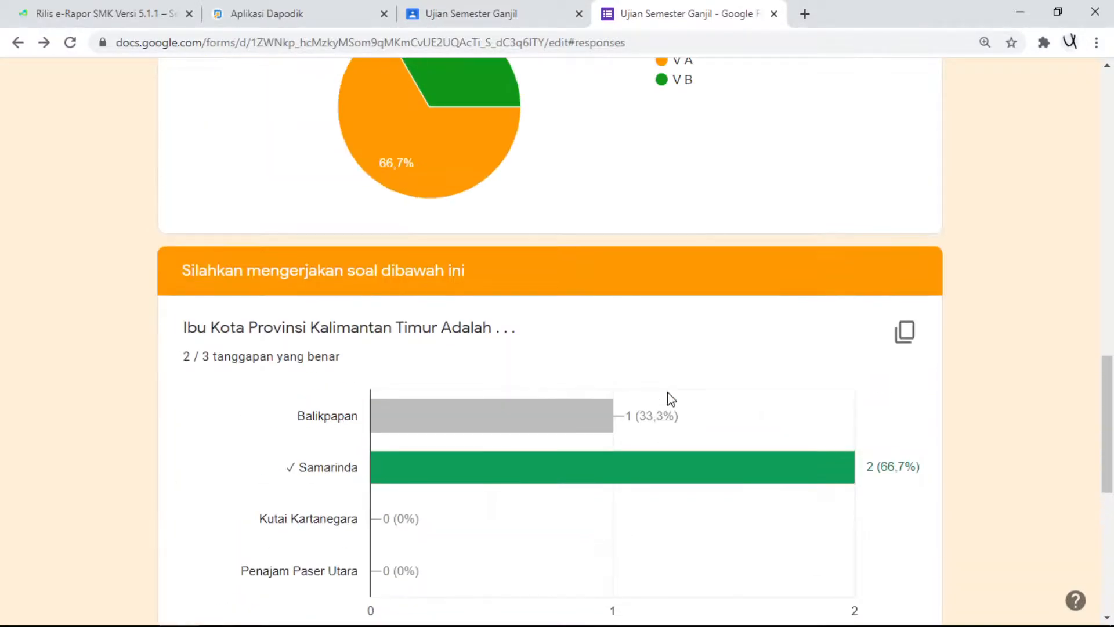
- Return to the VI B SDN 009 PPU class forum in Google Classroom and check Excel again for the downloaded workbook
left_click(493, 14)
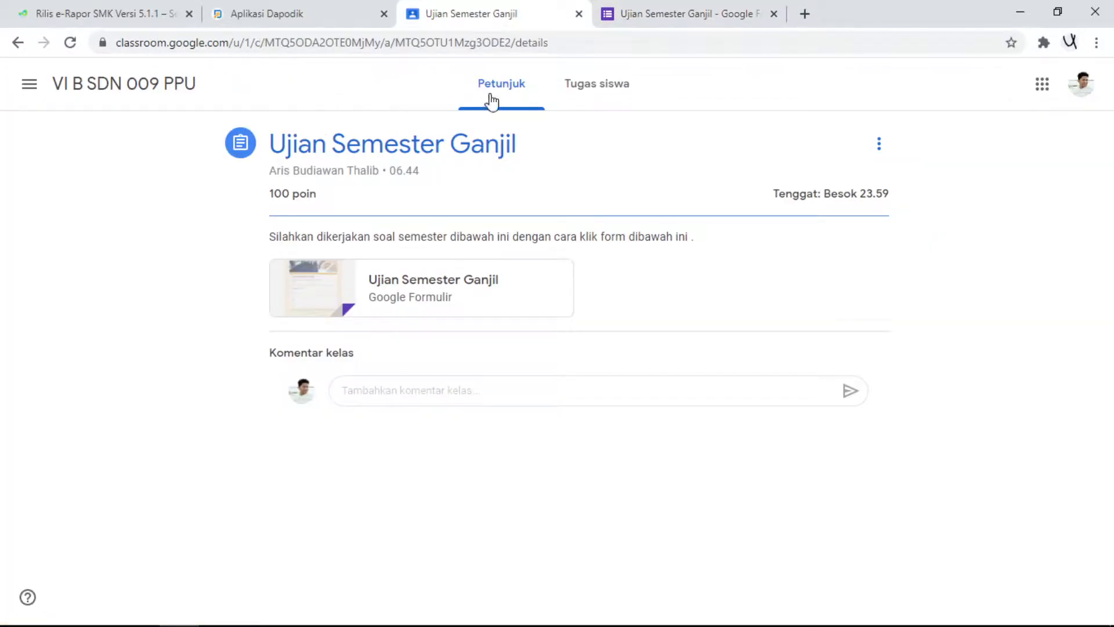
left_click(147, 85)
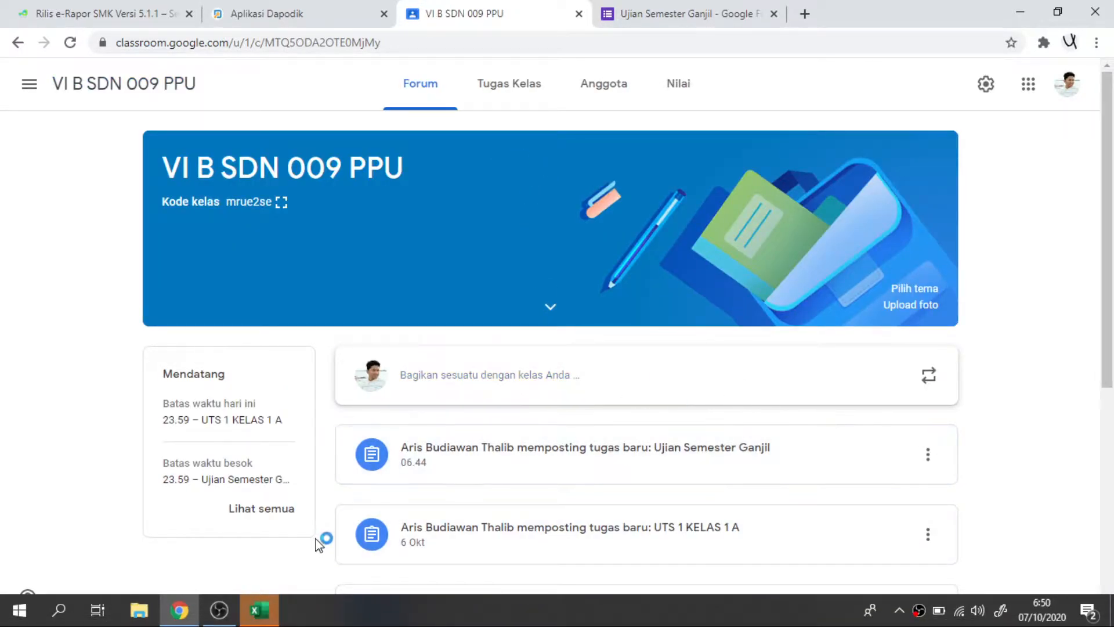
left_click(261, 611)
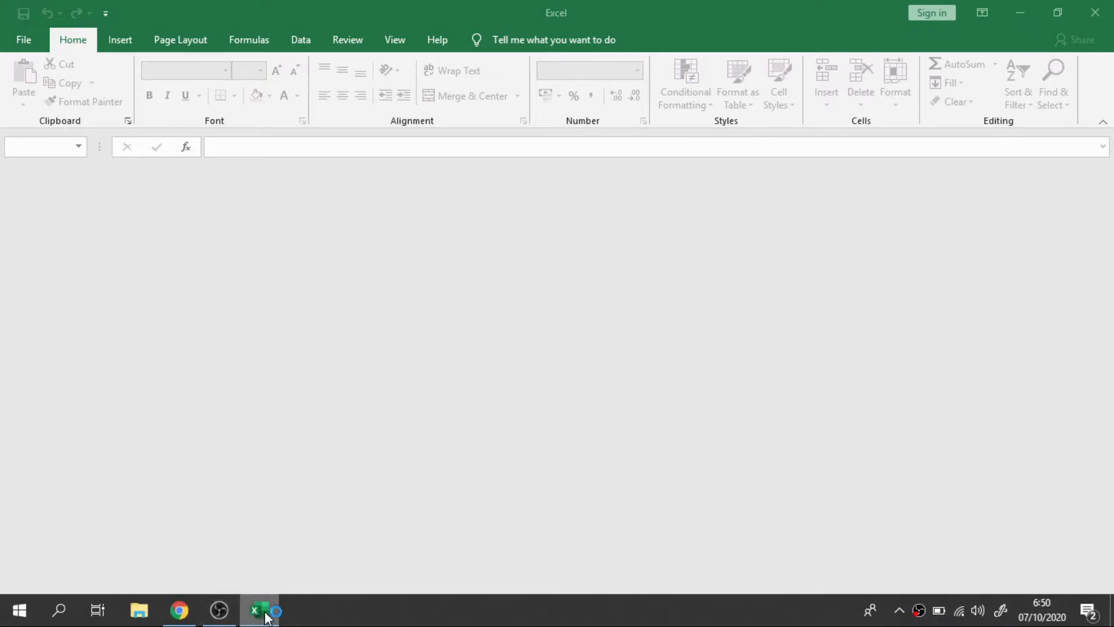
left_click(179, 609)
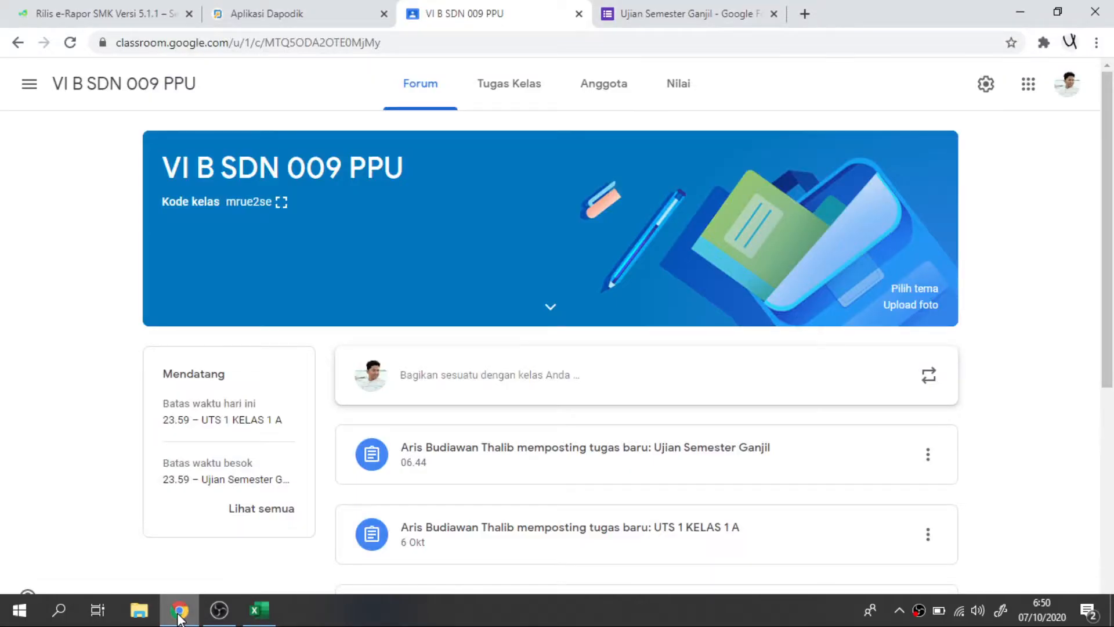
left_click(260, 614)
left_click(174, 610)
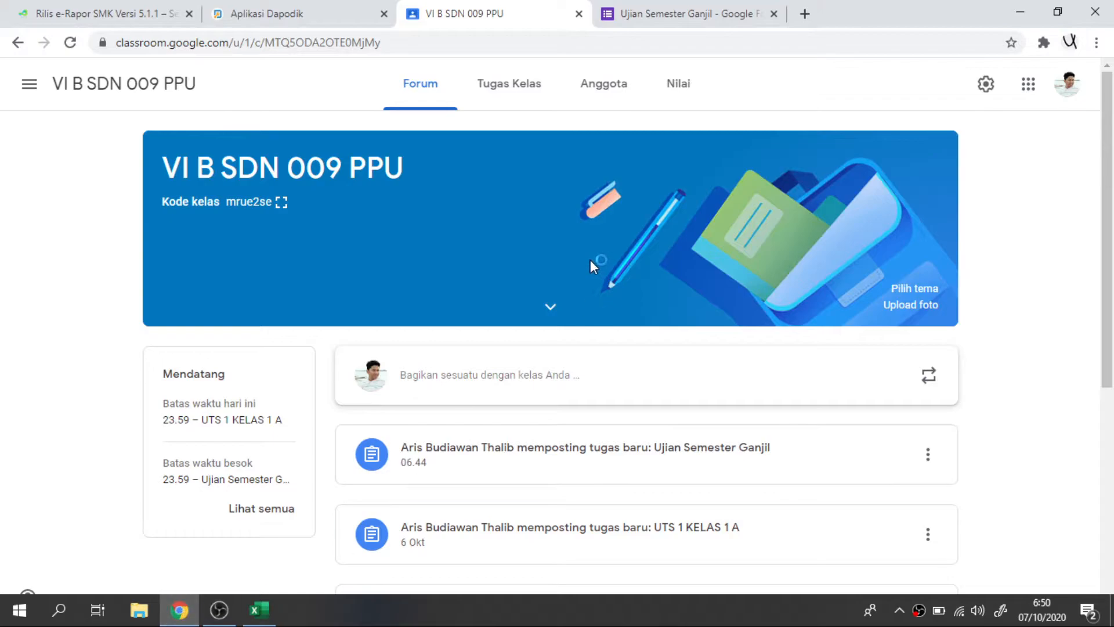